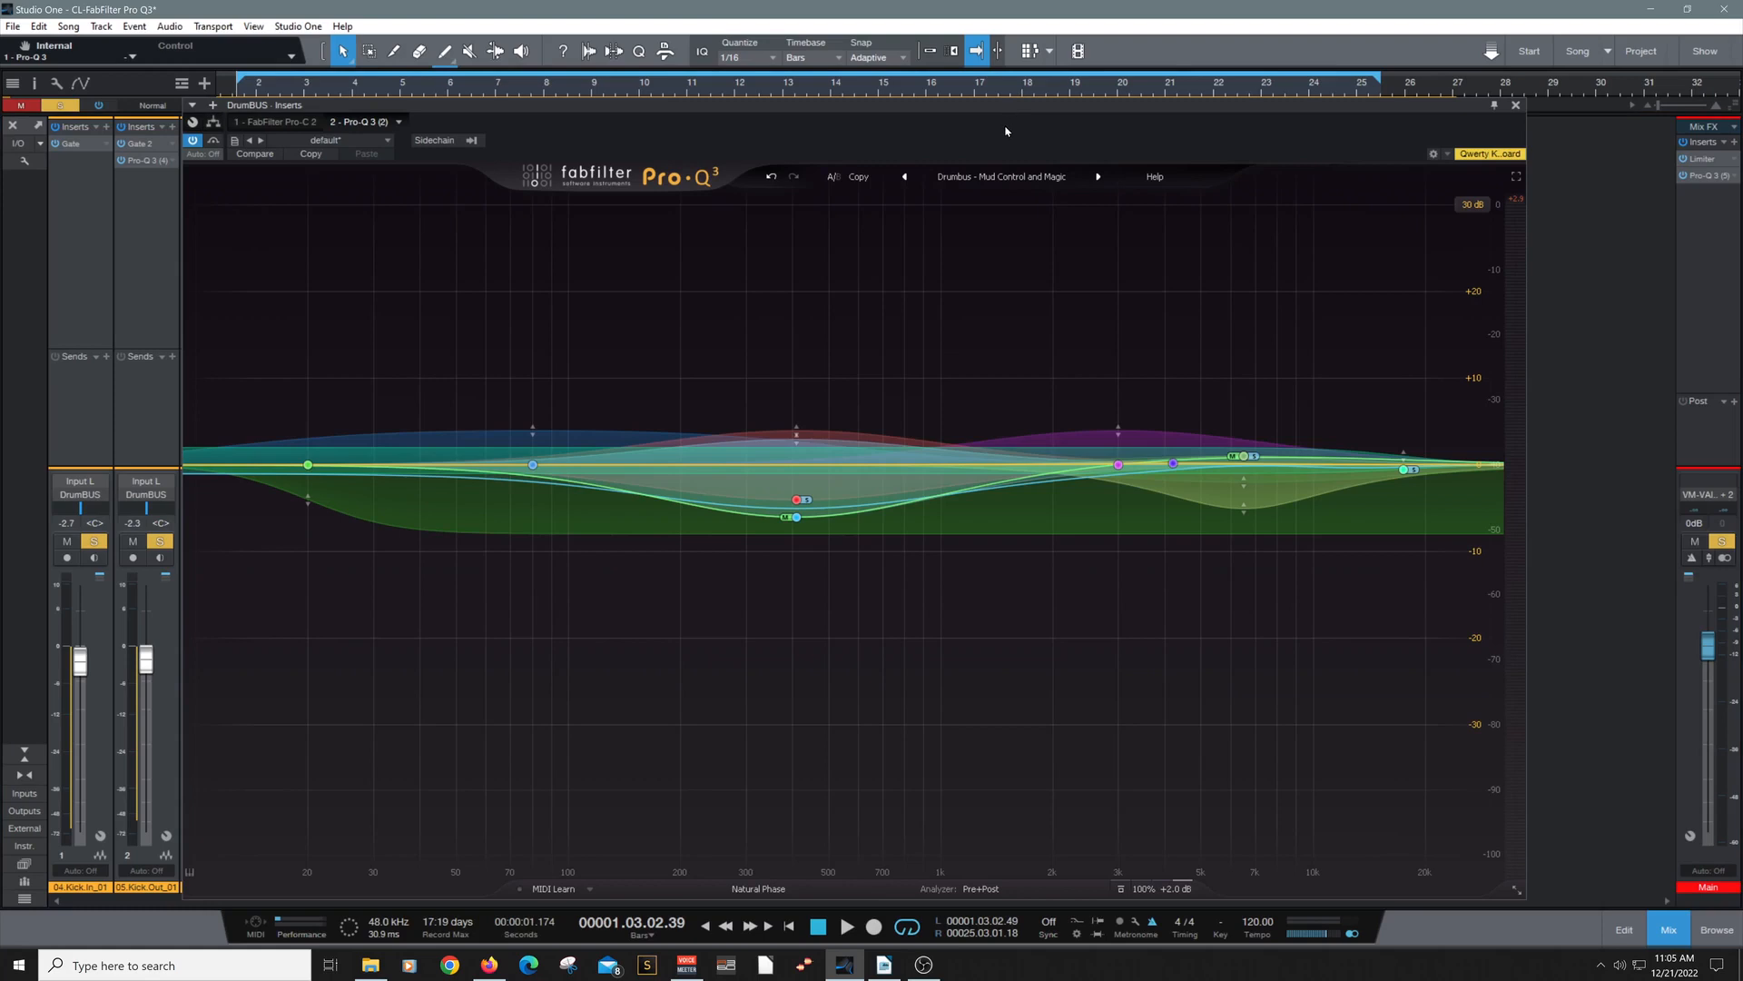
- Audition the drum bus through its Pro-Q 3 EQ and look over the available presets and processing modes
key("space")
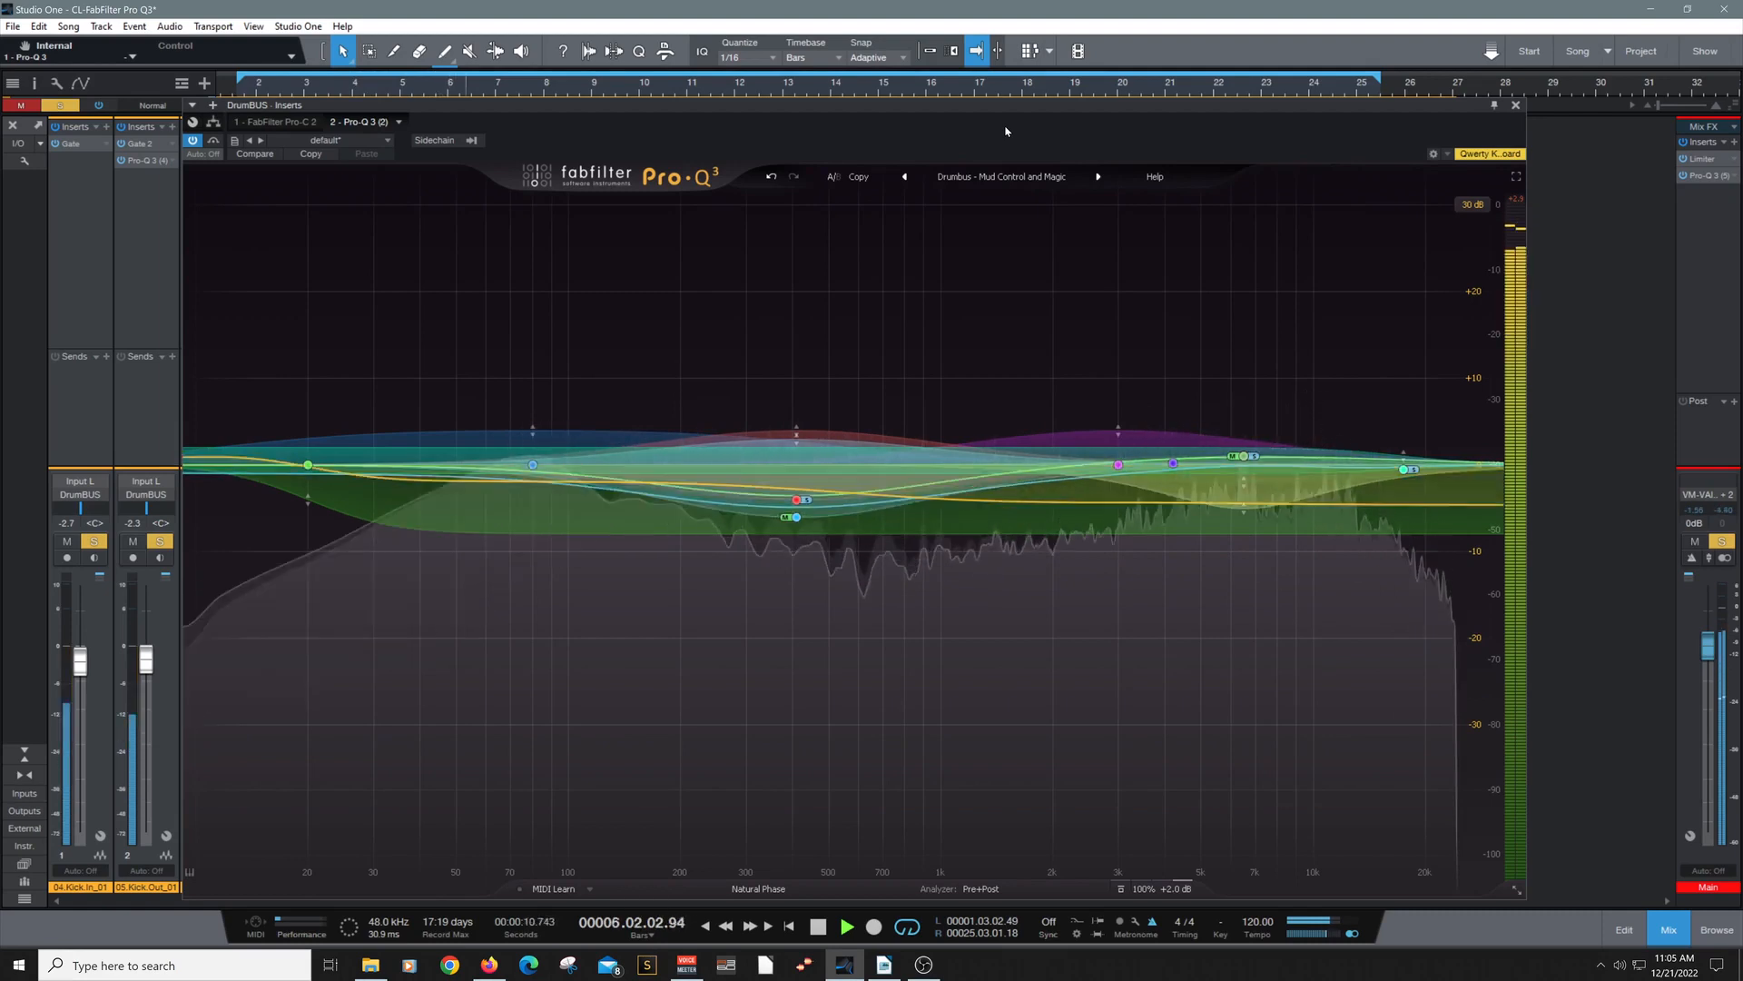
key("space")
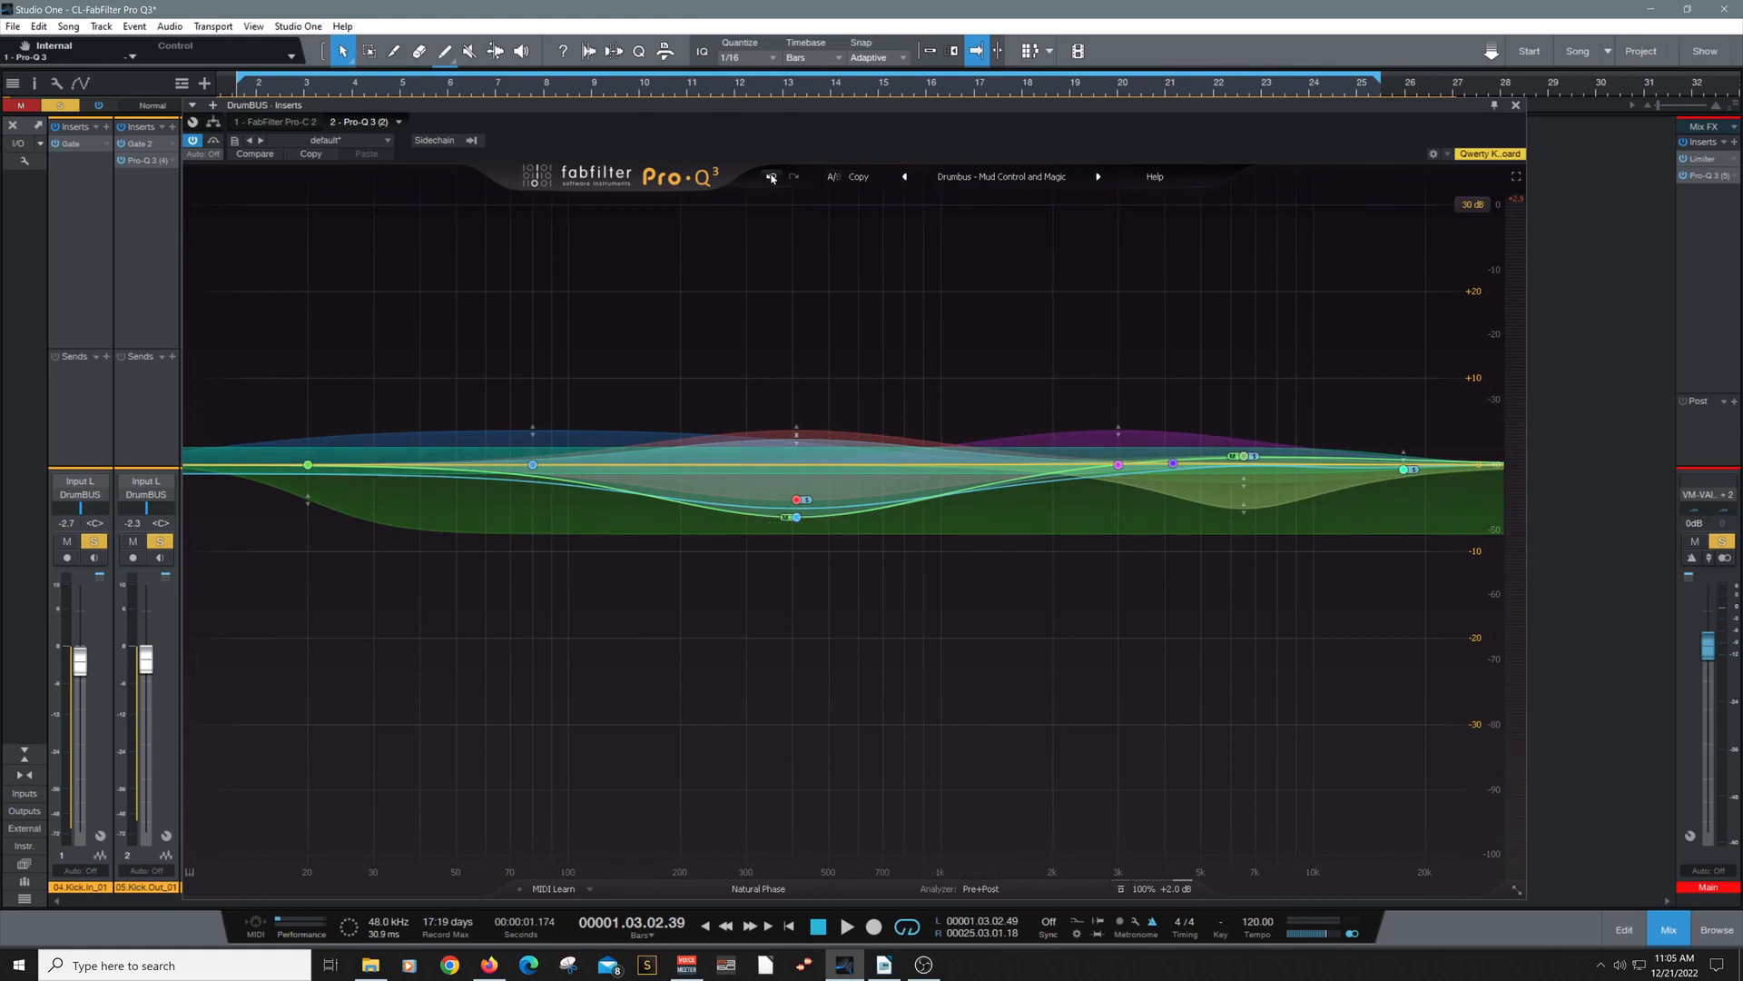
left_click(1003, 180)
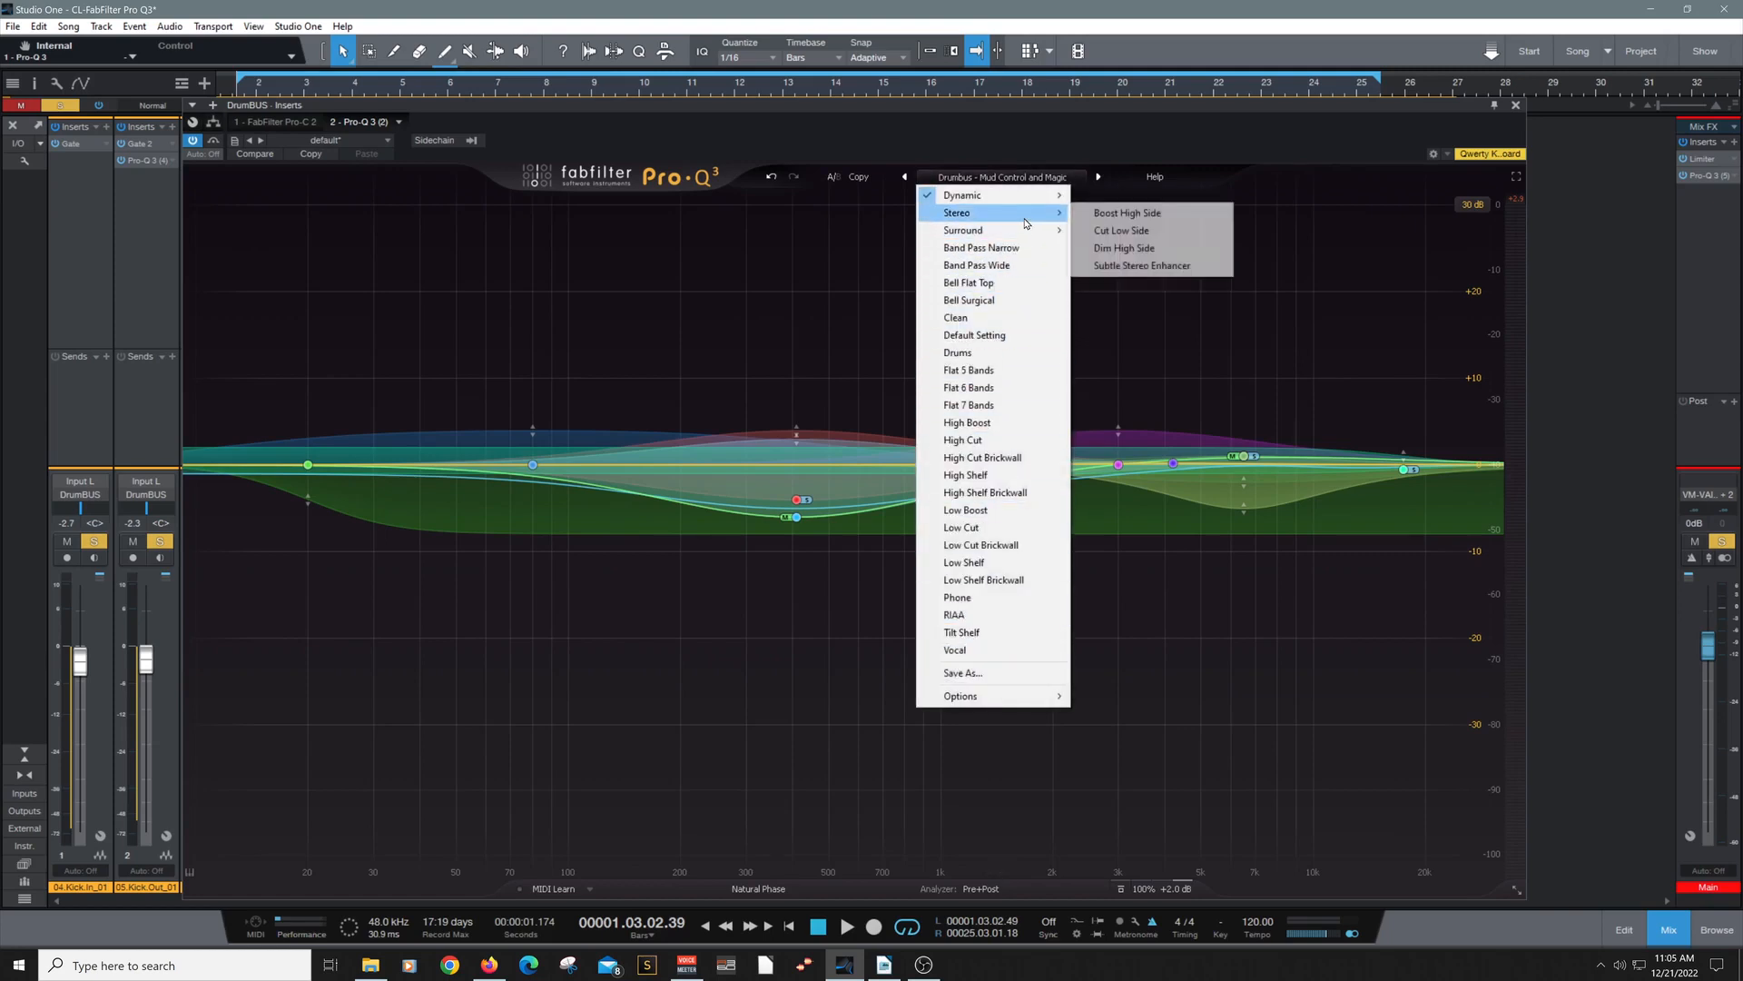
left_click(1092, 134)
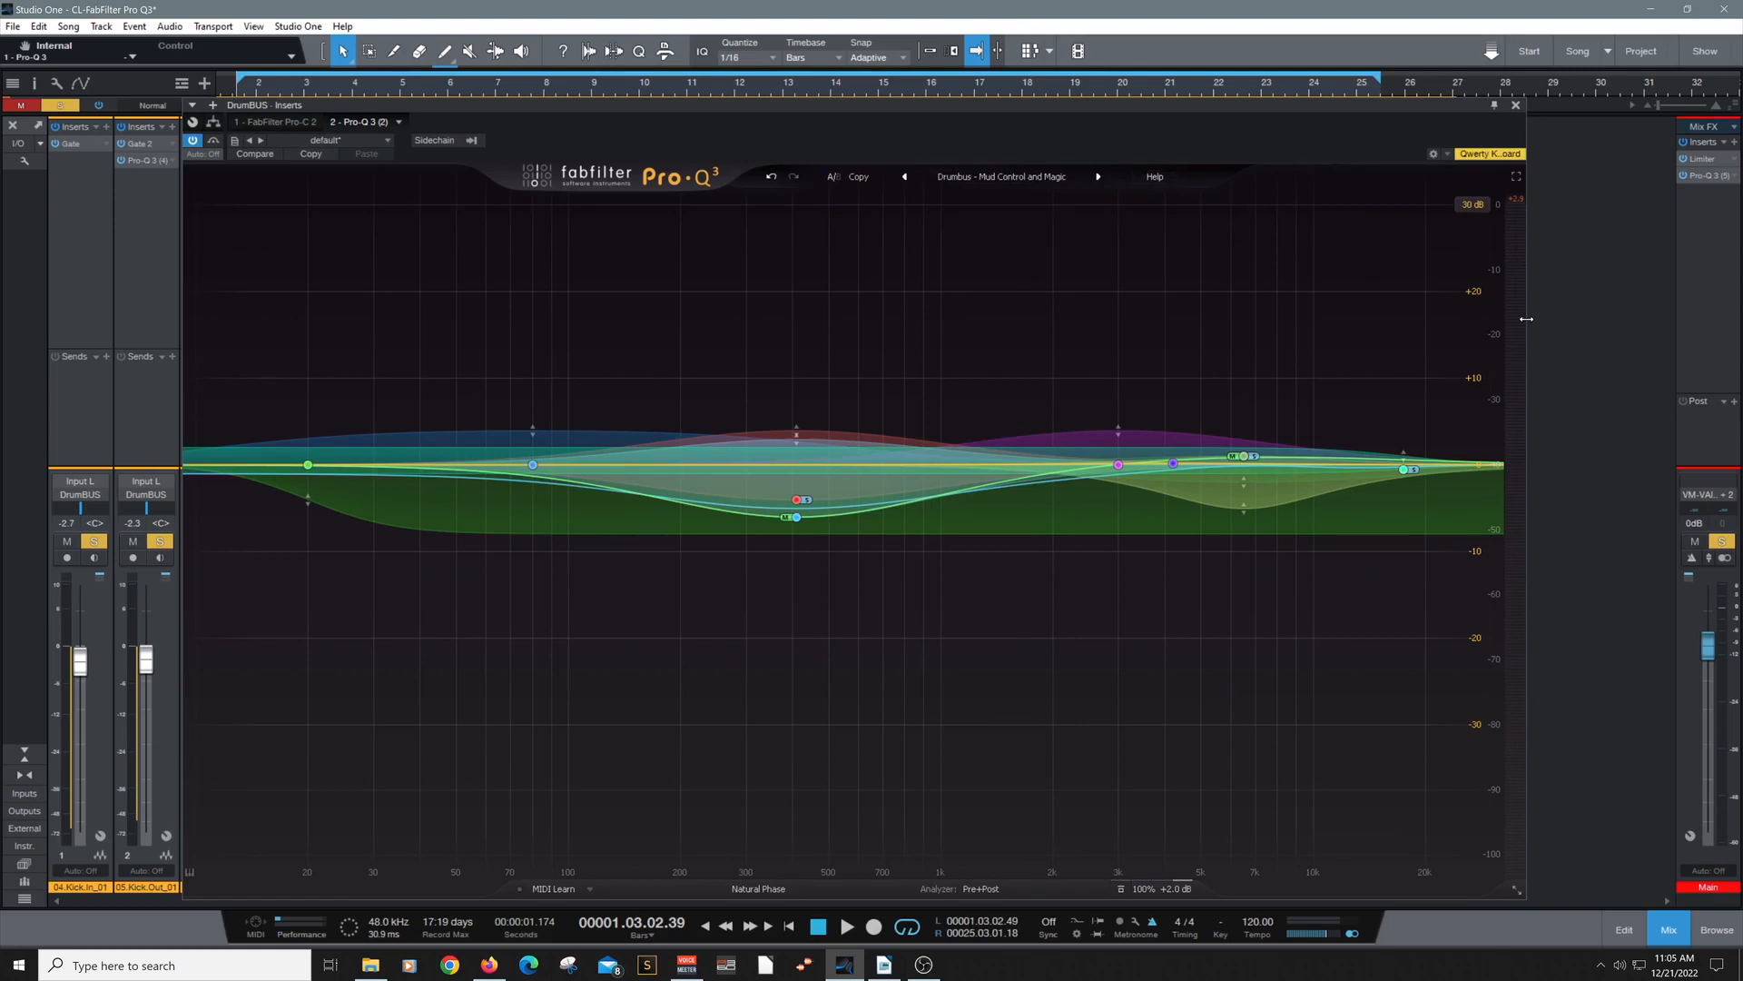
left_click(763, 888)
left_click(984, 890)
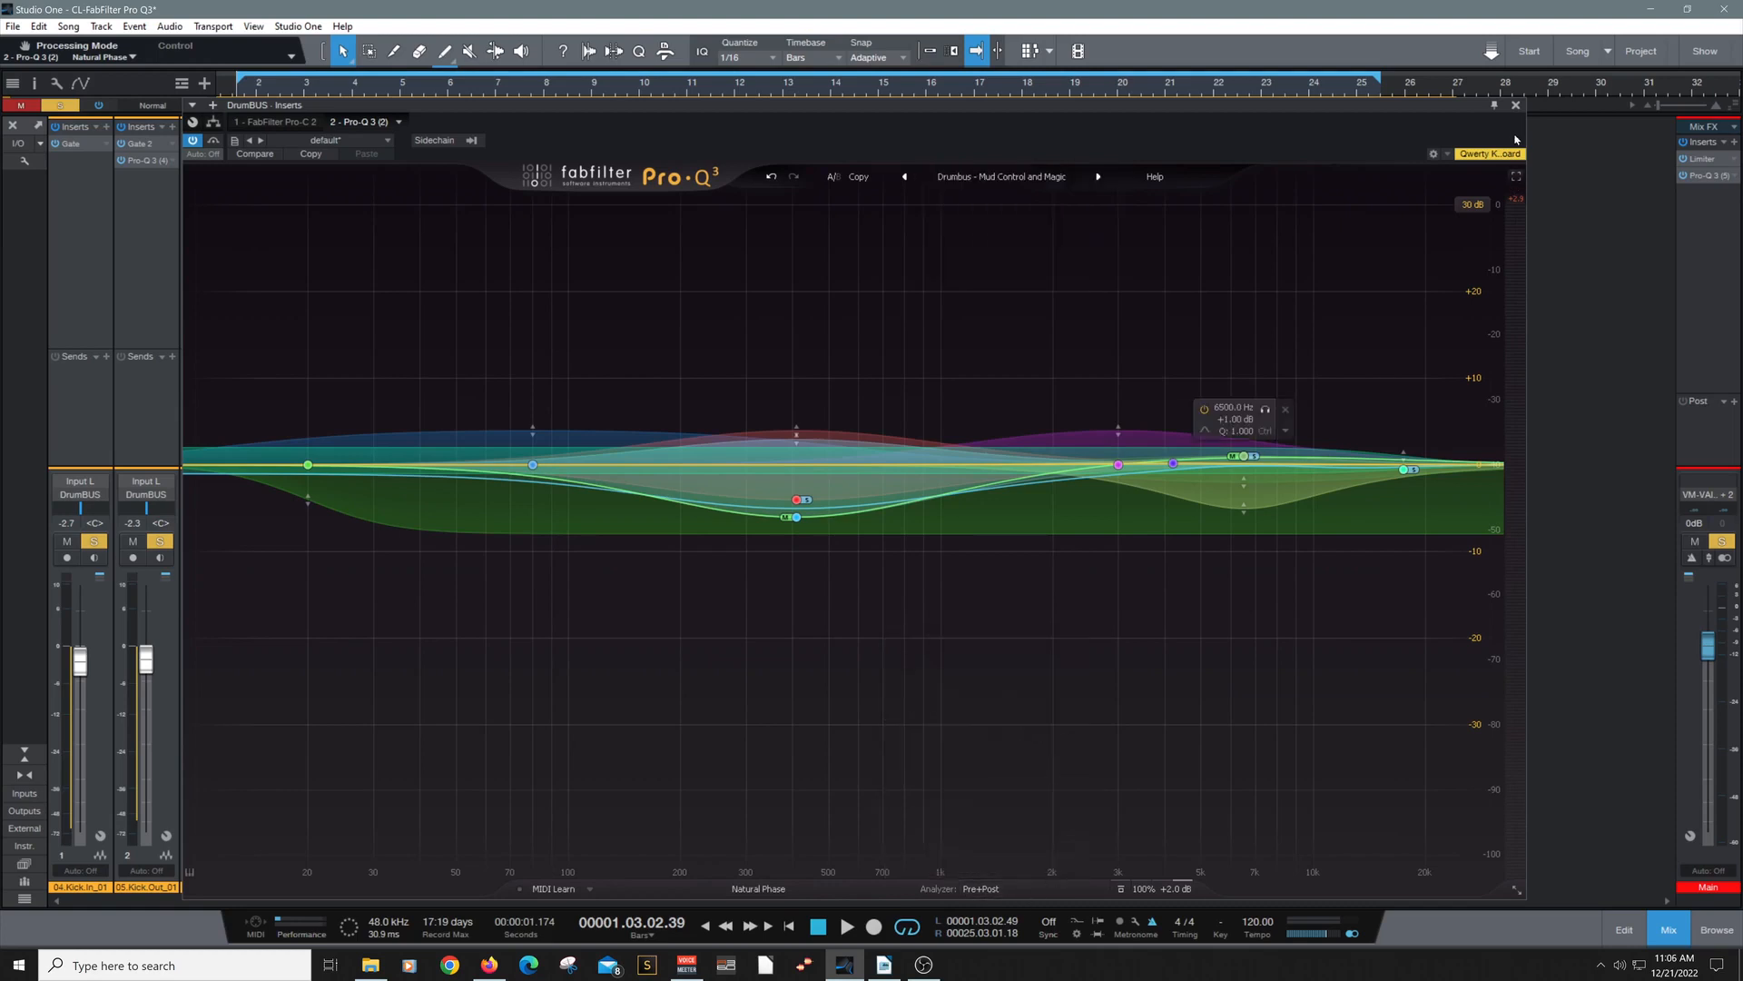
- Close the drum bus EQ, solo the 16.OH_01 overhead track instead of DrumBUS, and open its Pro-Q 3 insert
left_click(1516, 106)
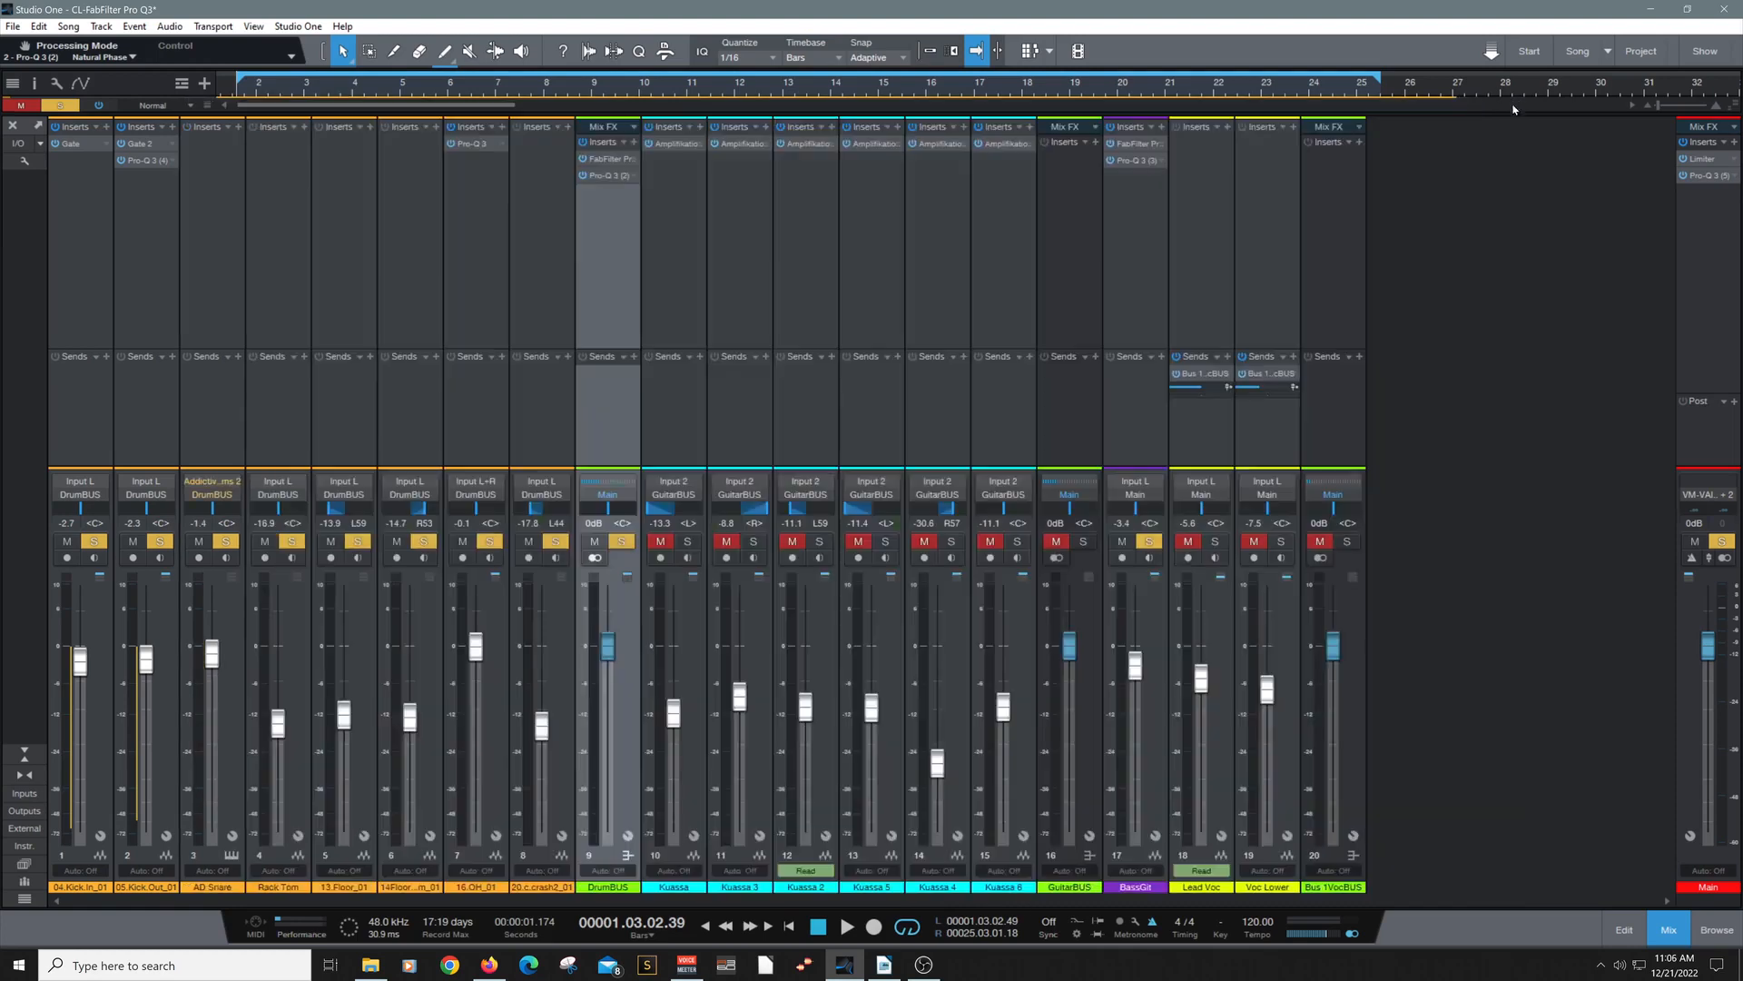
left_click(625, 542)
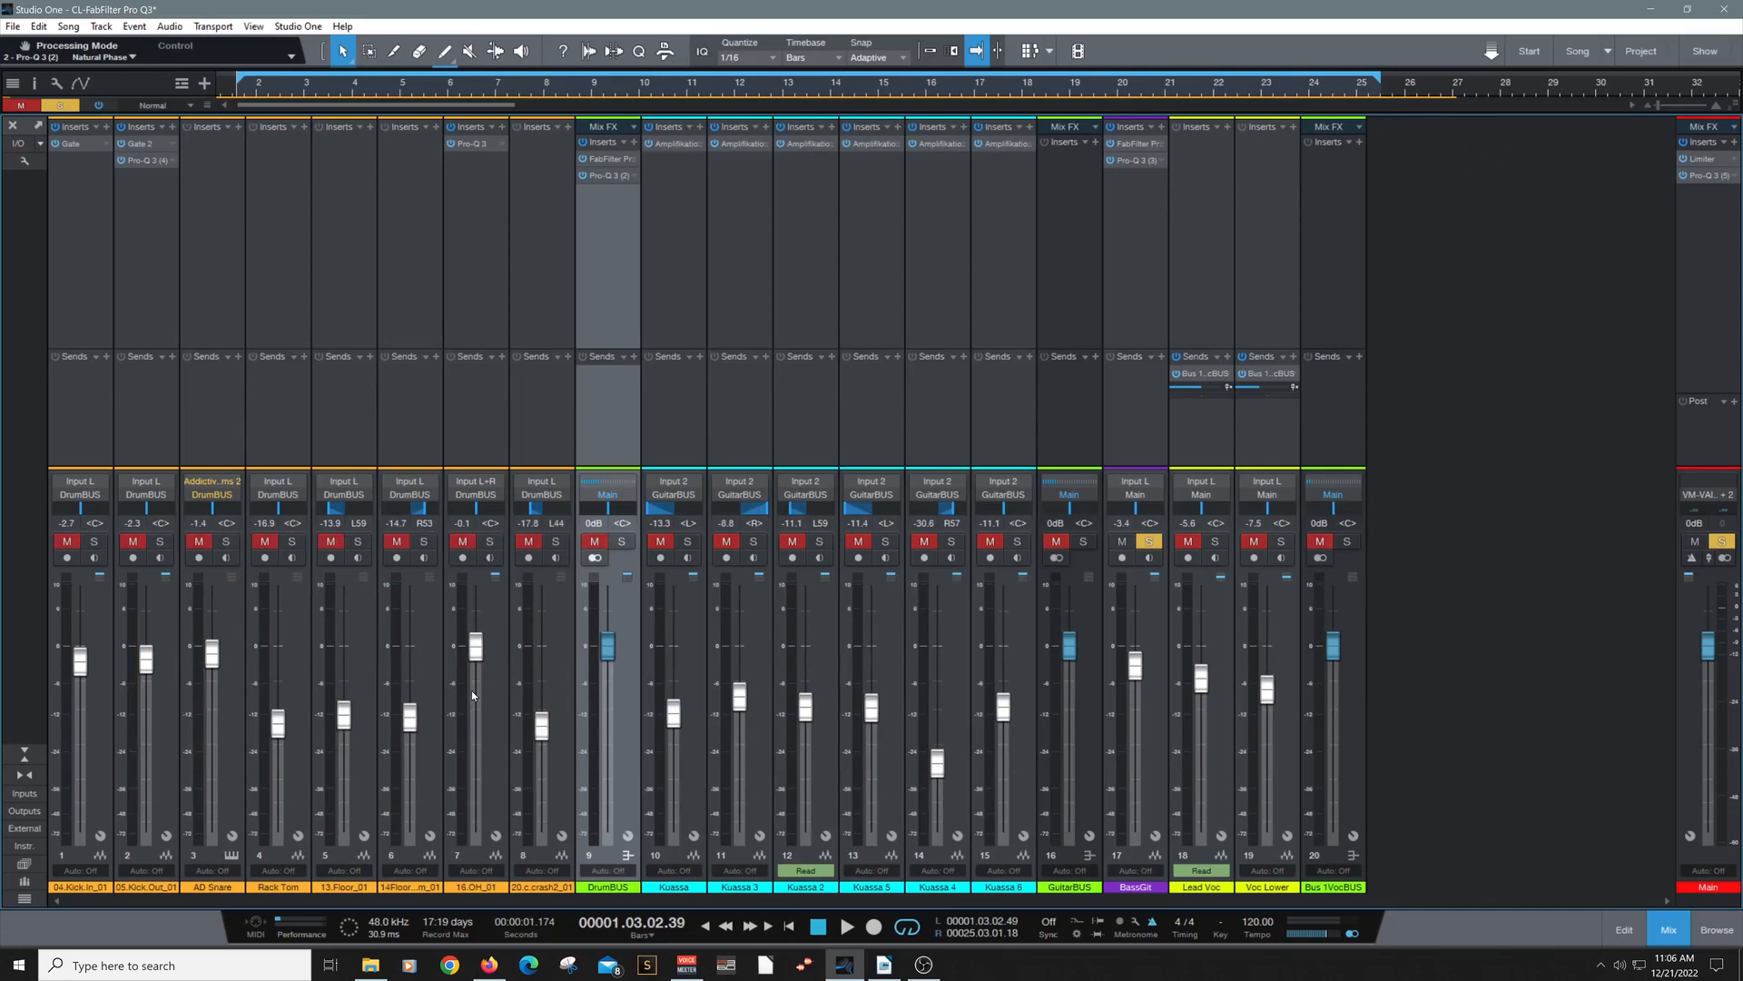
left_click(489, 542)
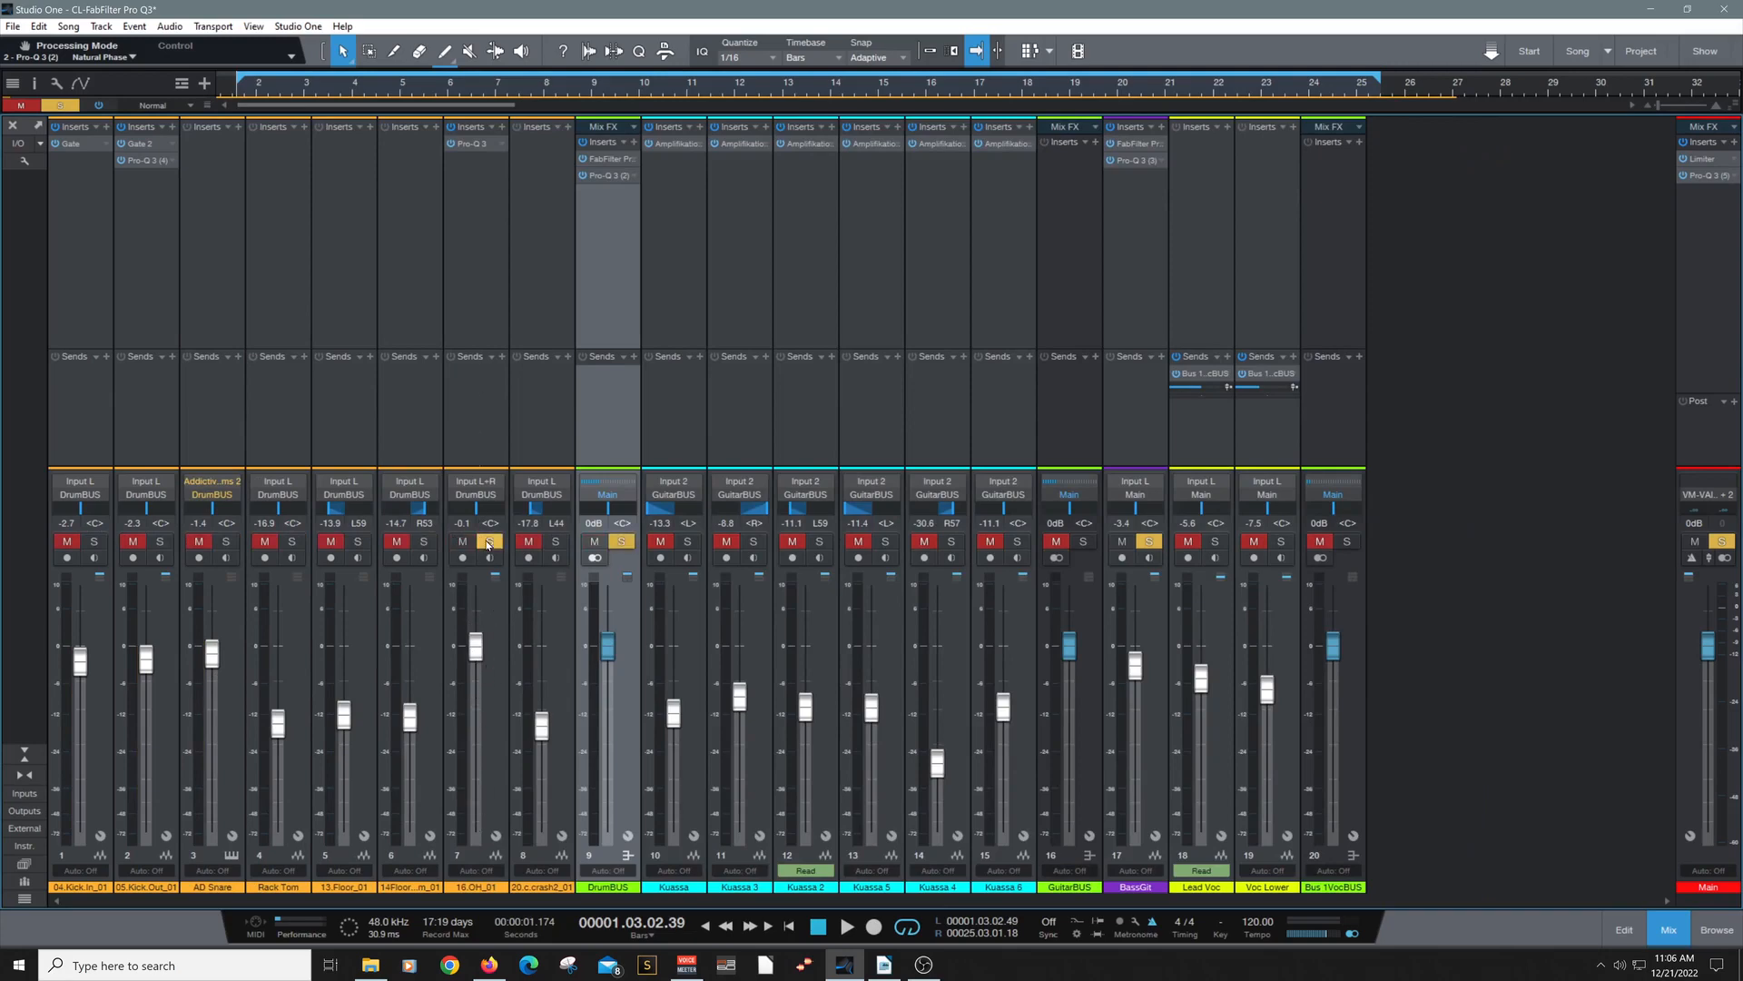
left_click(463, 143)
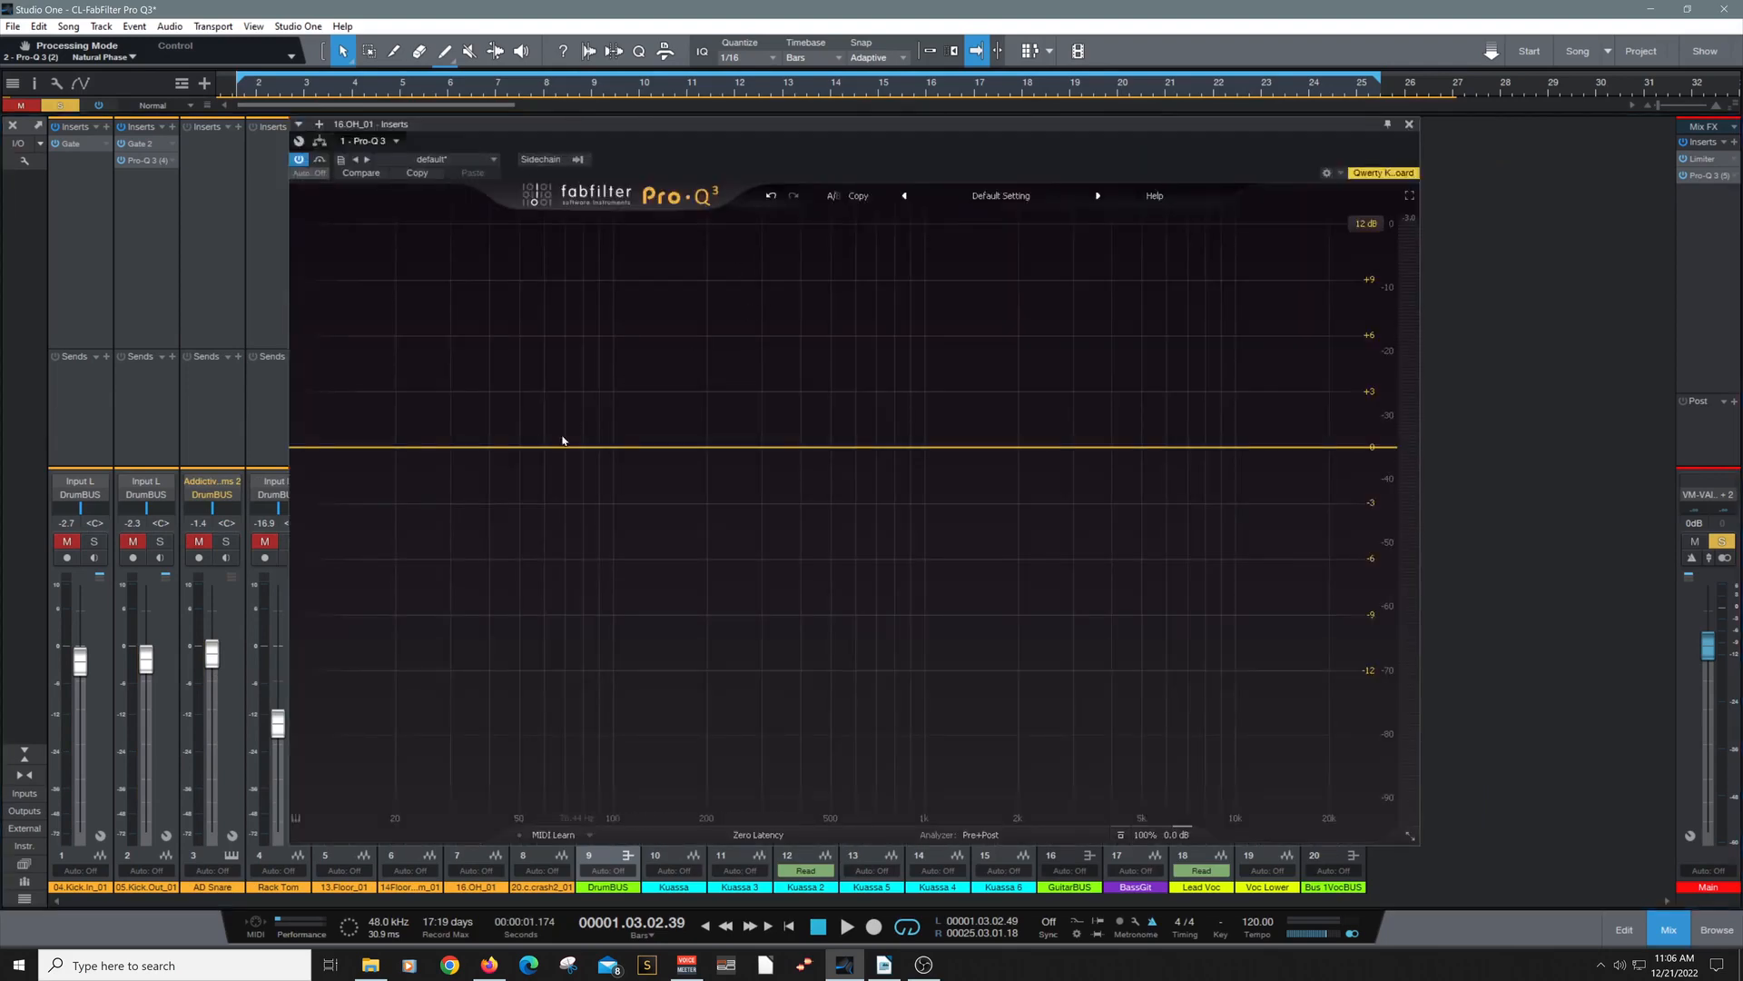
- Add a 12 dB/oct low-cut band at about 20 Hz on the overheads and restrict it to the Side signal
left_click(393, 447)
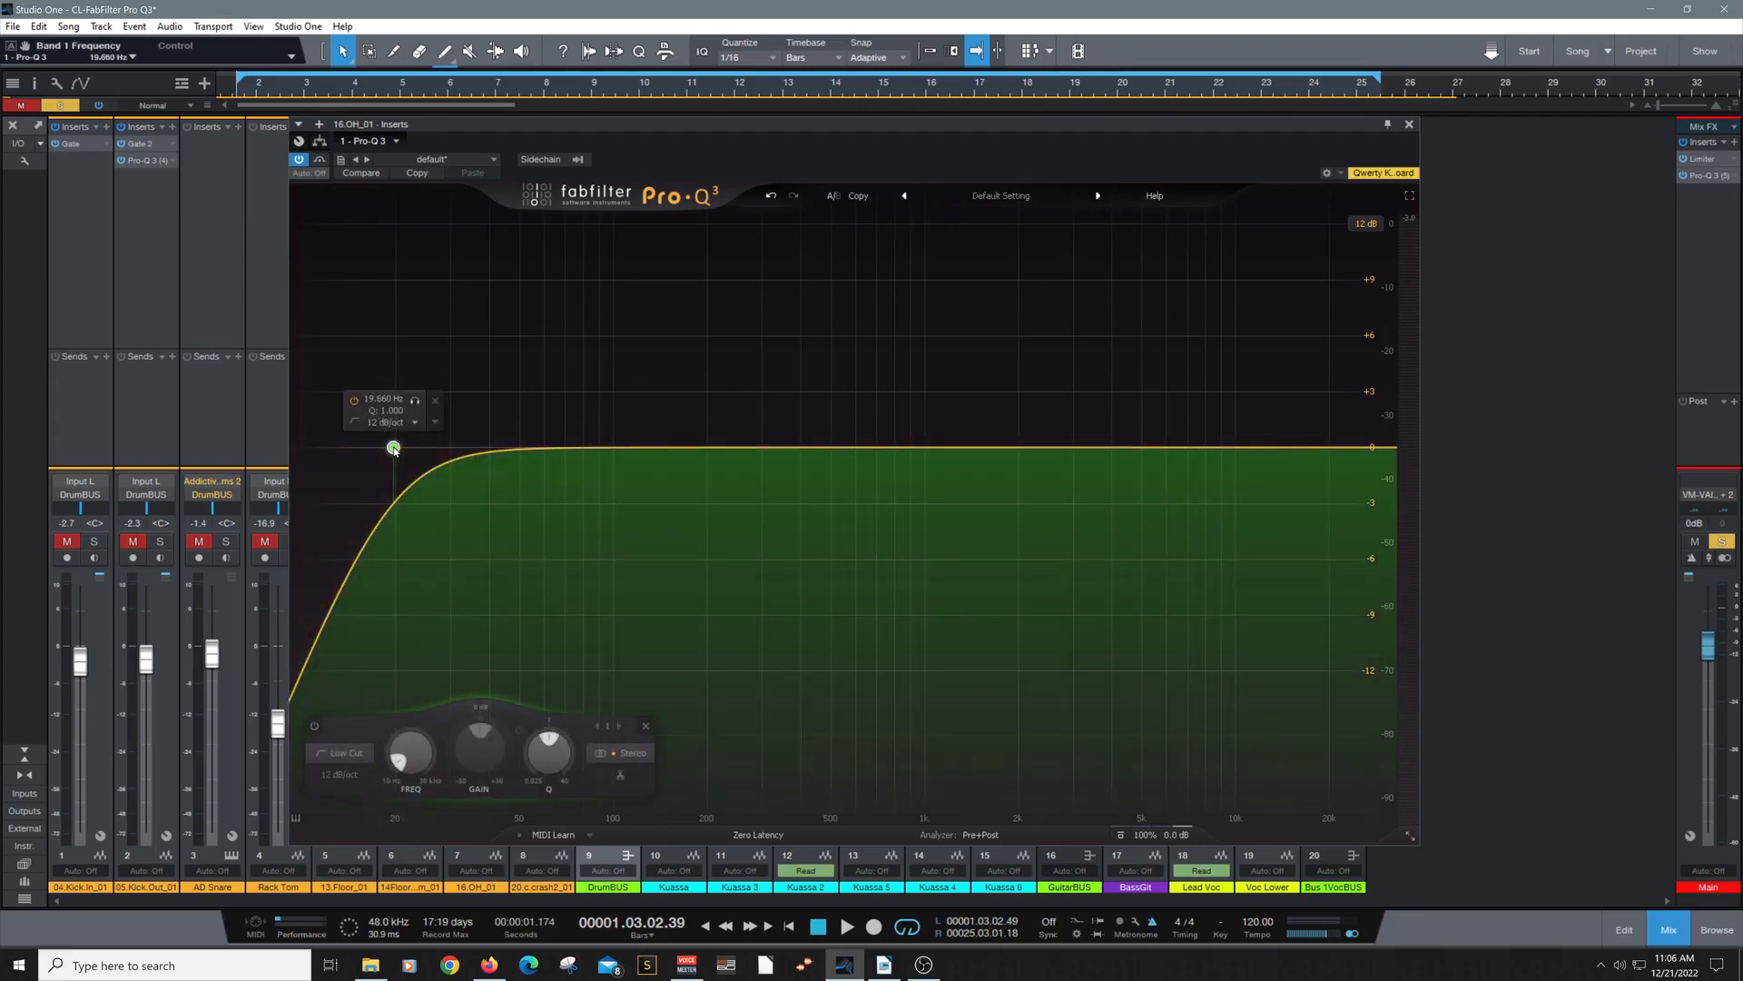
left_click(633, 754)
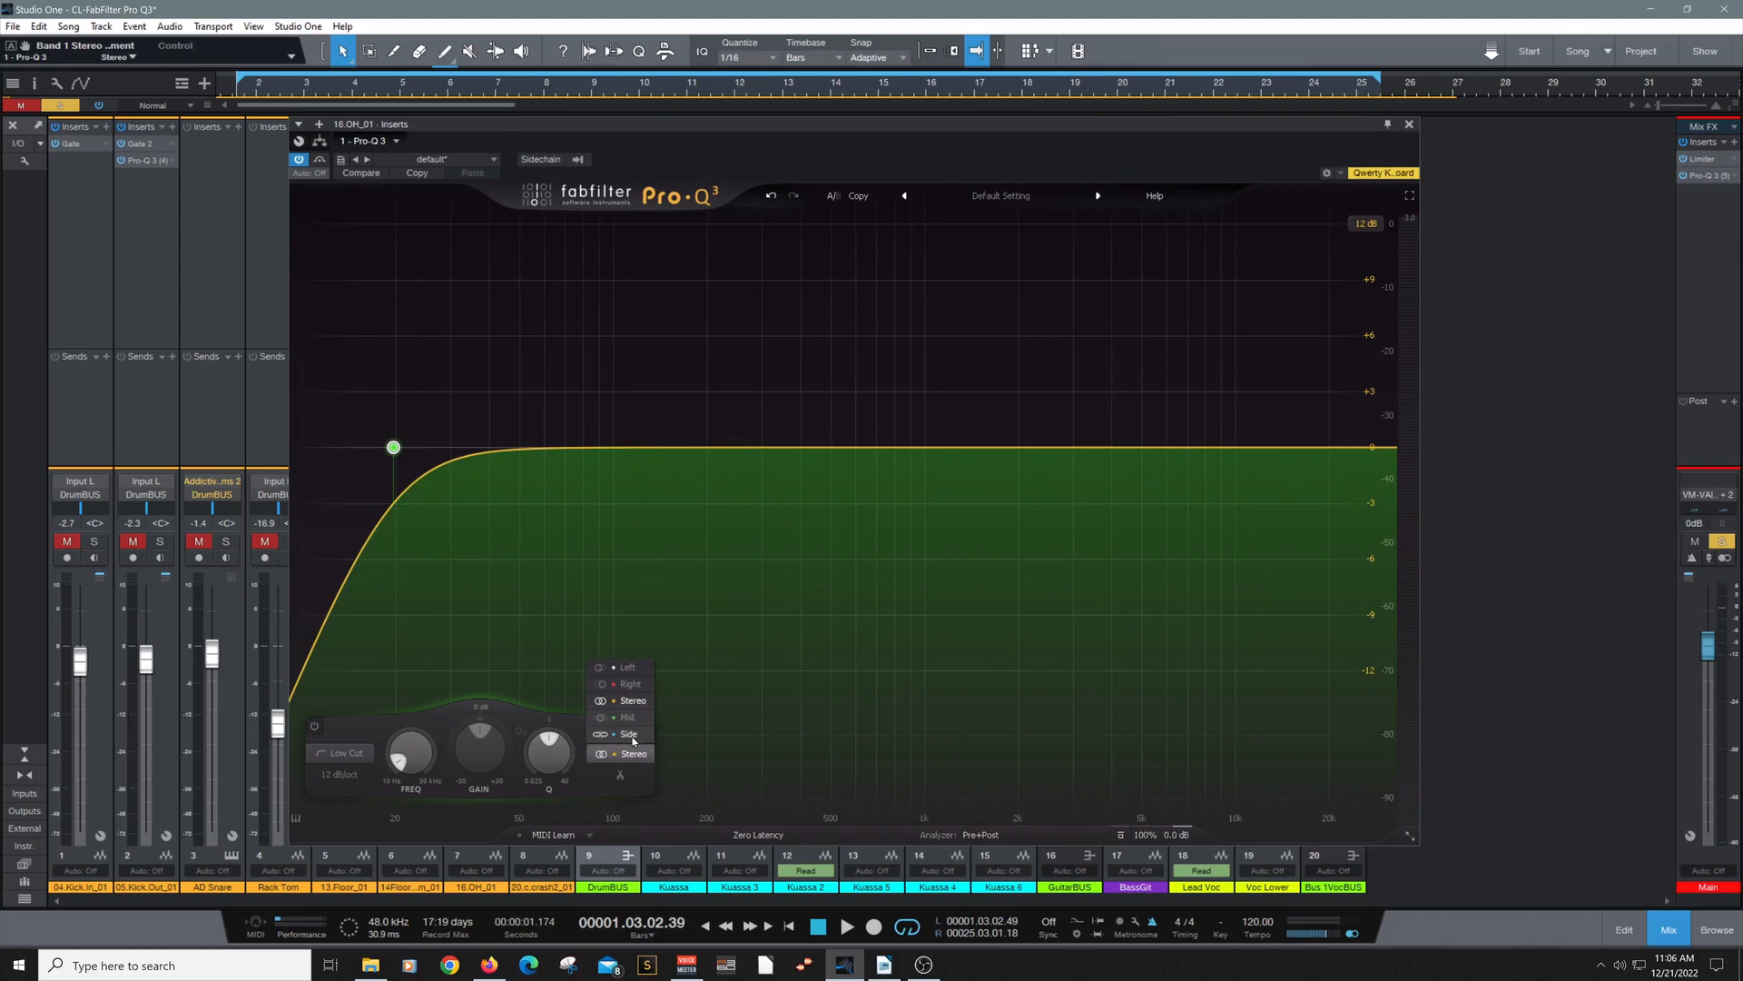
left_click(633, 738)
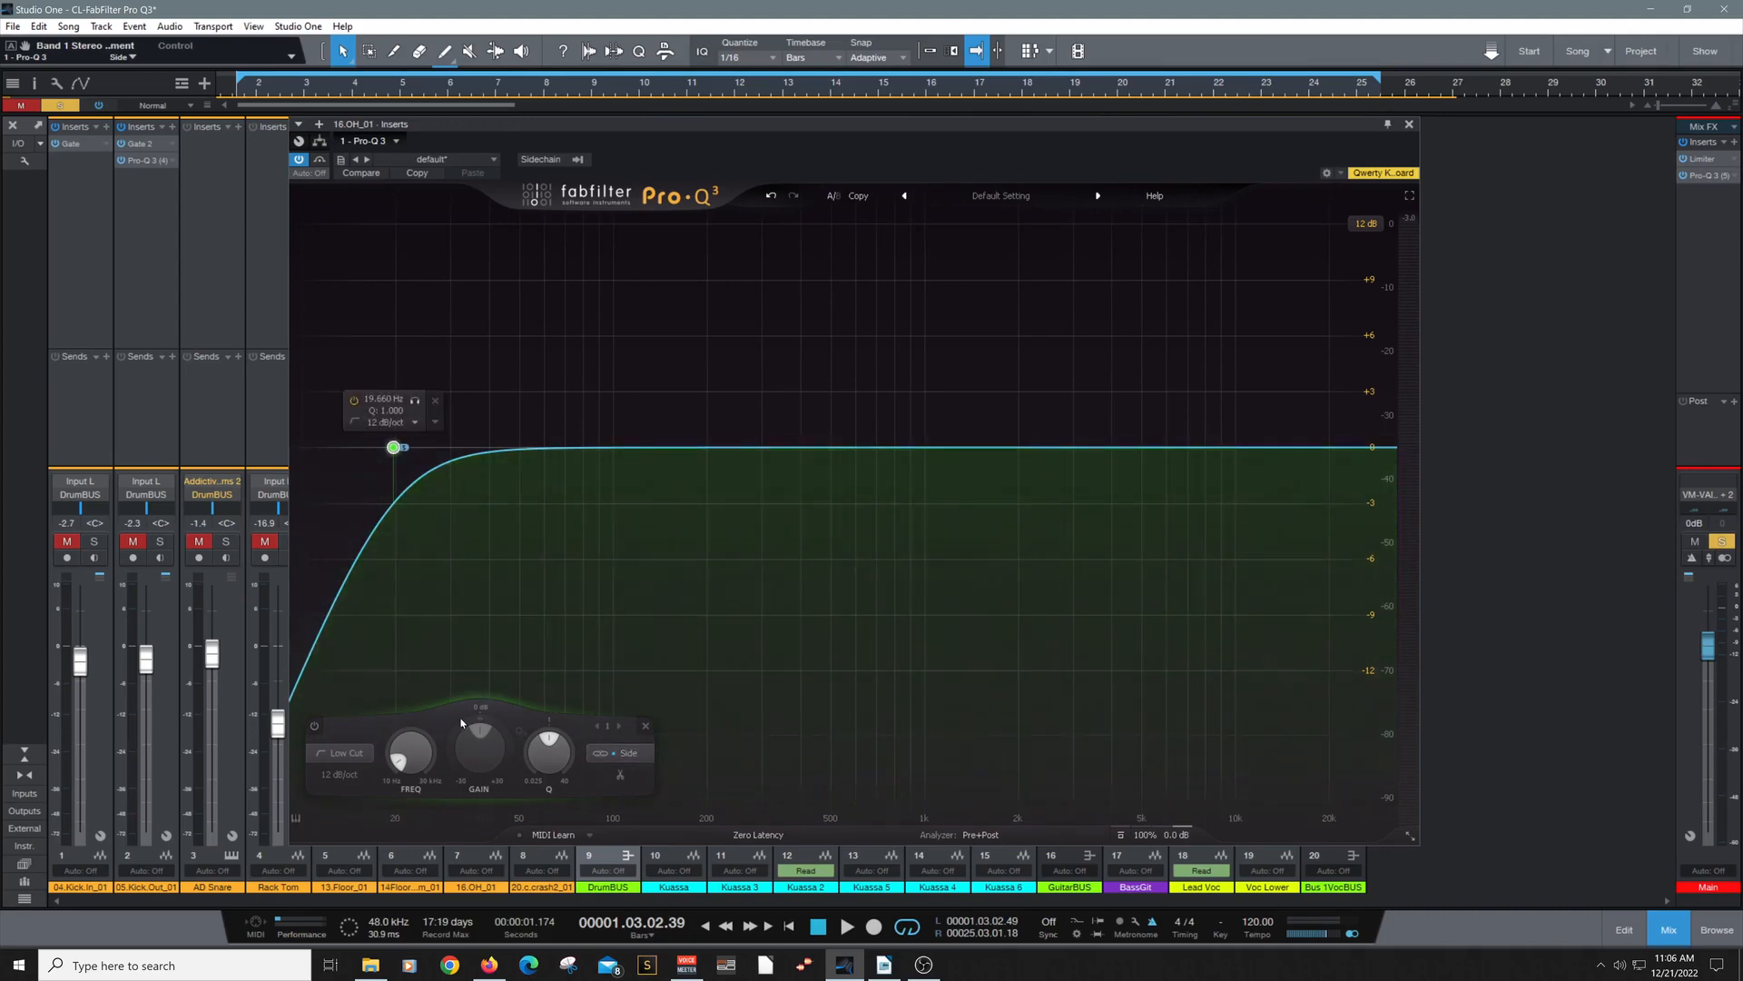
- Sweep the Side low cut's frequency upward during playback and settle it at about 463 Hz
left_click_drag(416, 755, 415, 759)
key("space")
scroll(411, 753, "up", 10)
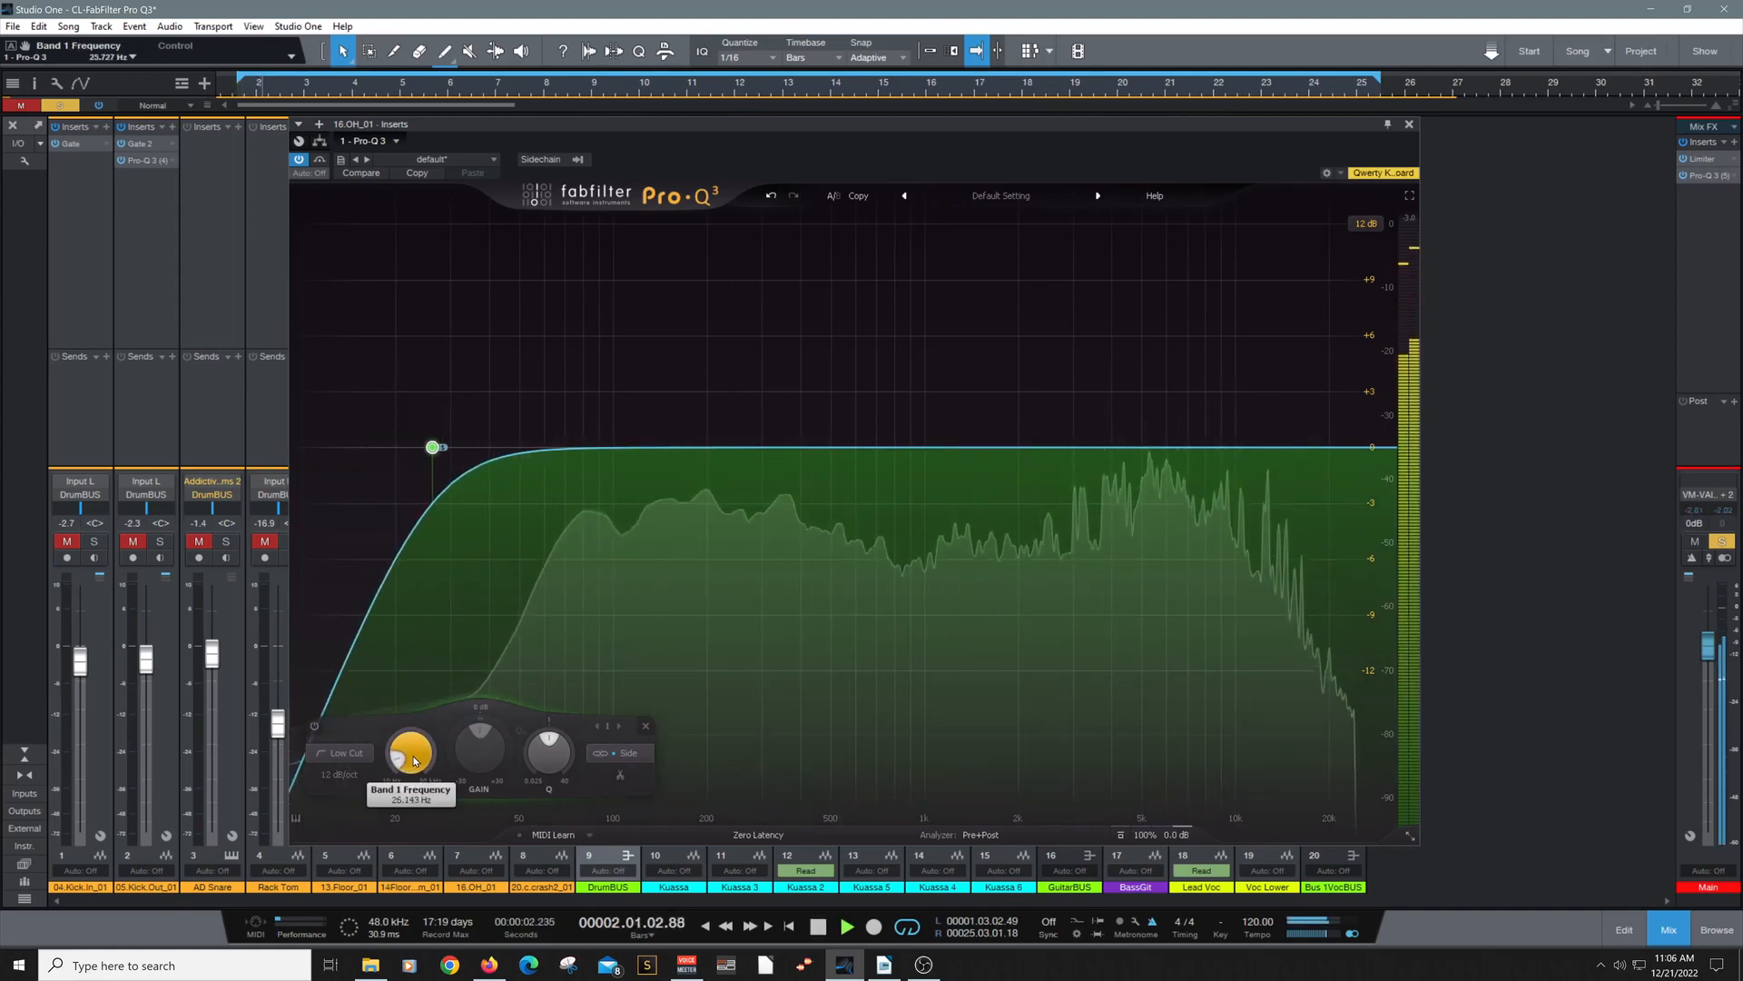
scroll(414, 761, "up", 5)
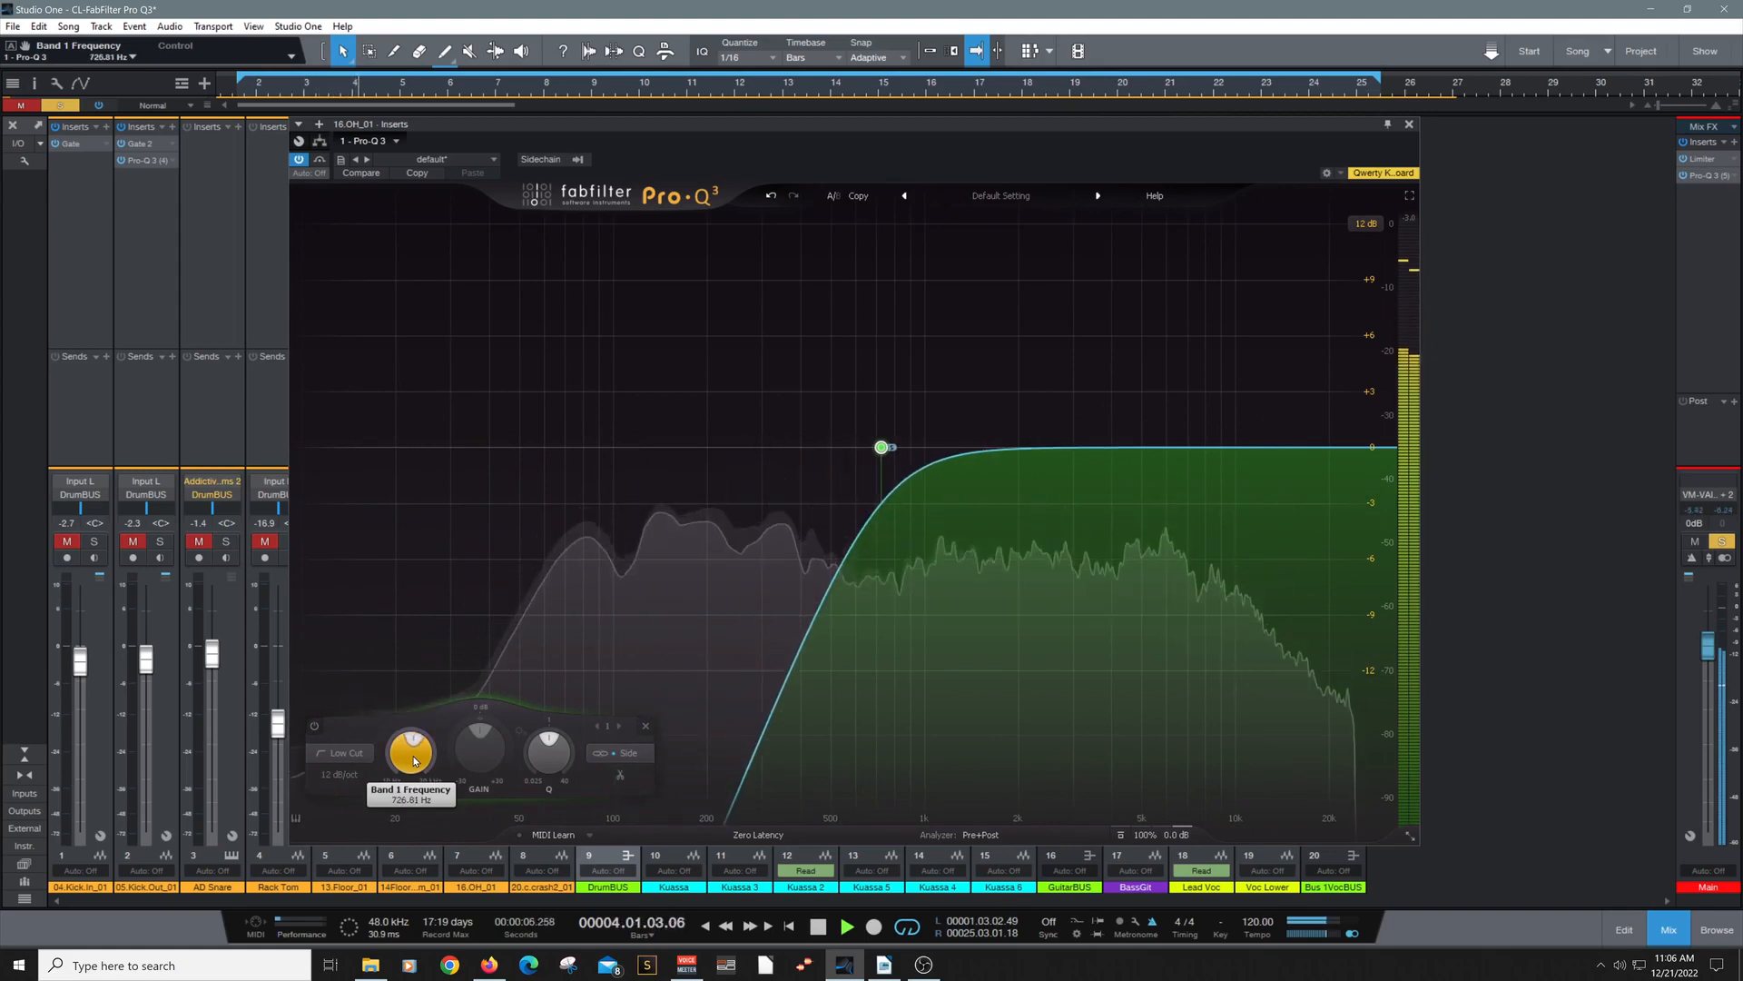
scroll(414, 760, "up", 1)
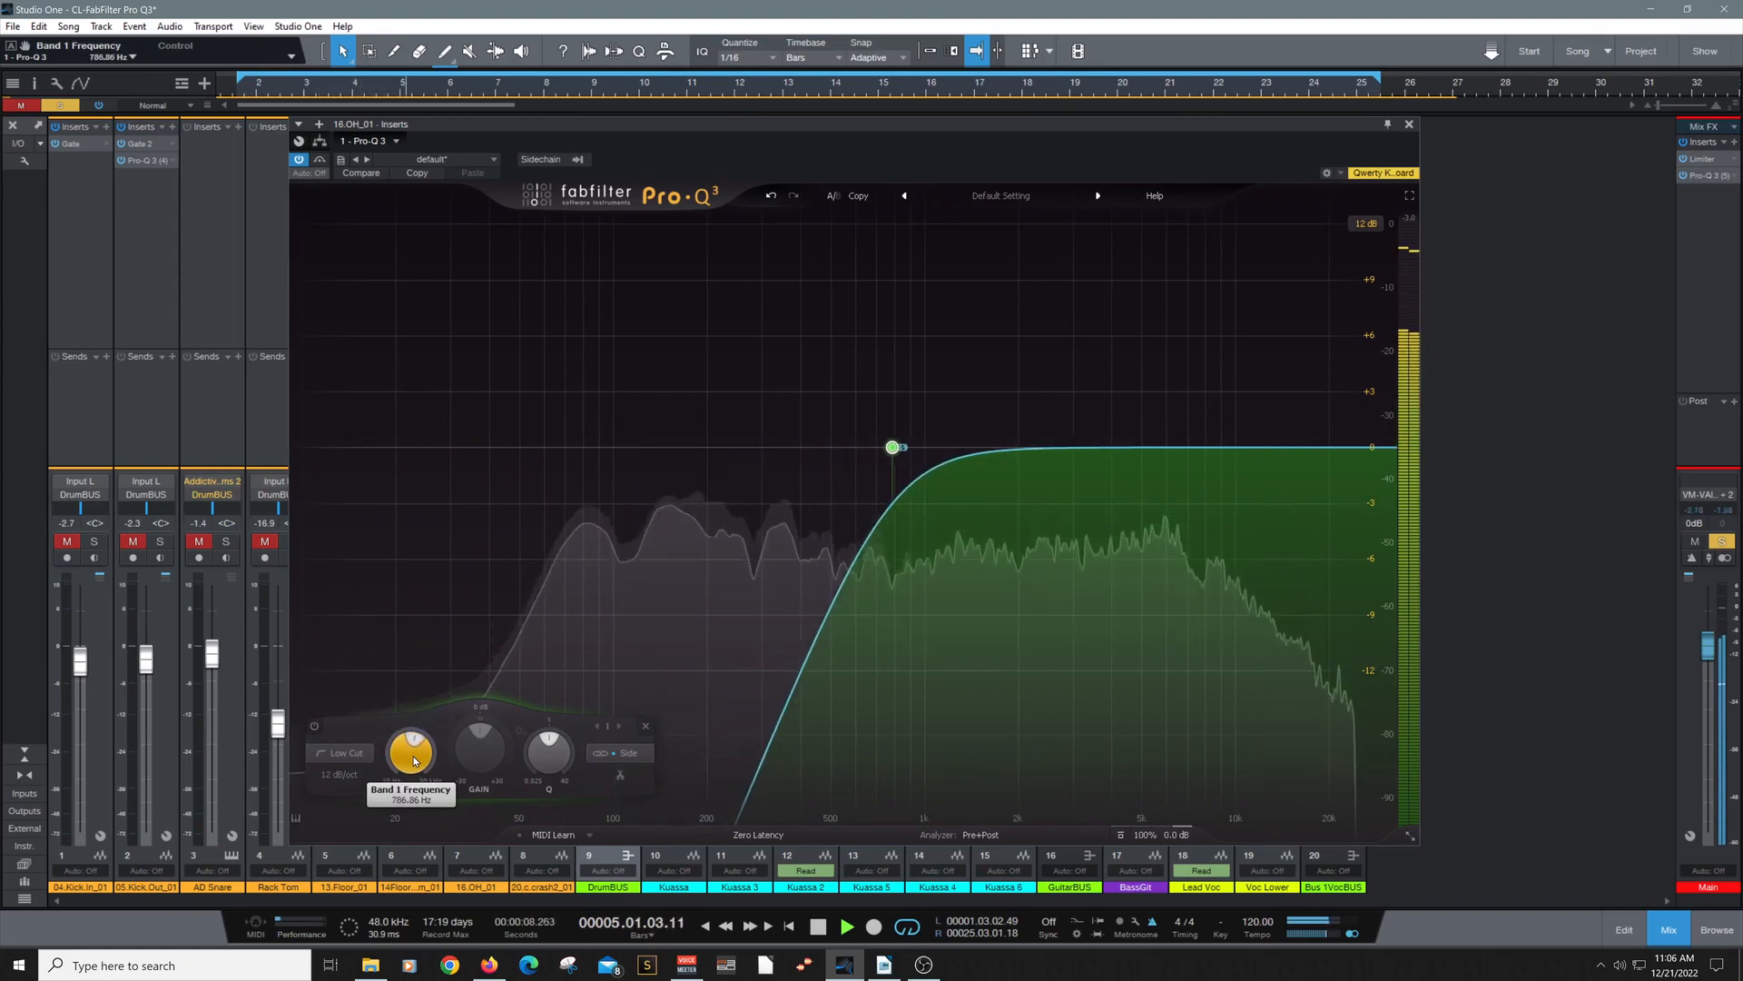
scroll(414, 761, "down", 4)
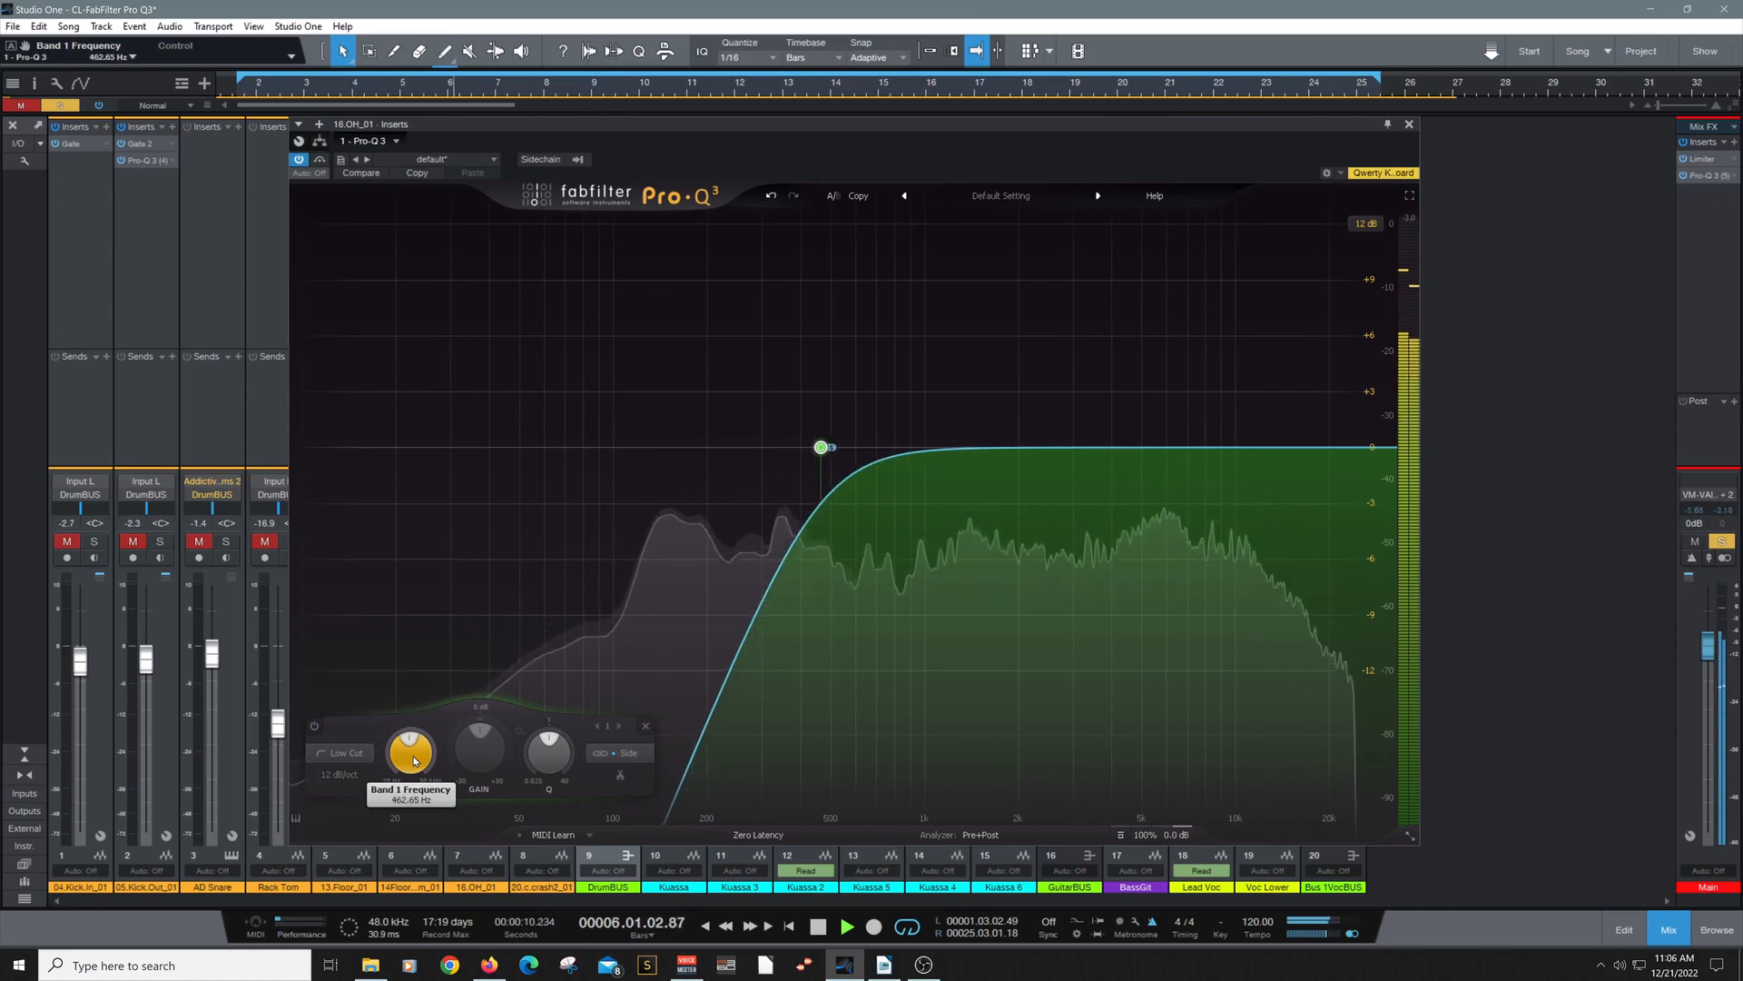
key("space")
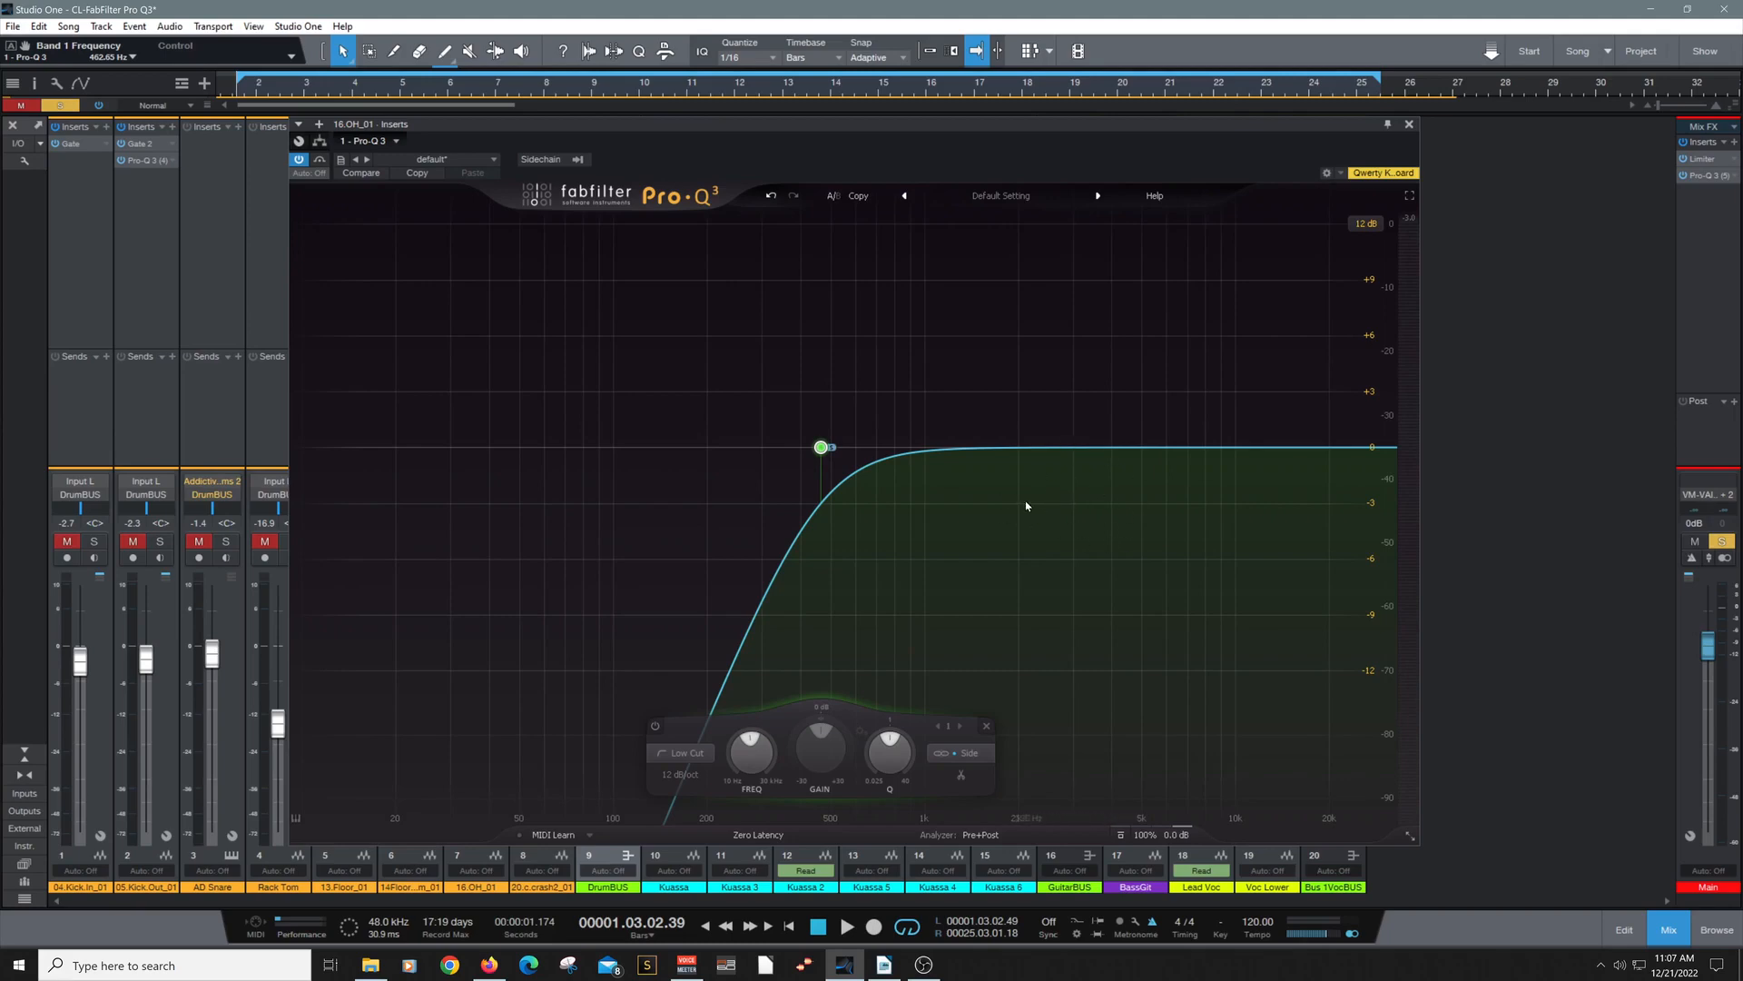
- Play the overheads with the spectrum peaks shown and add a bell band at about 3405 Hz with a 0.56 dB boost
key("space")
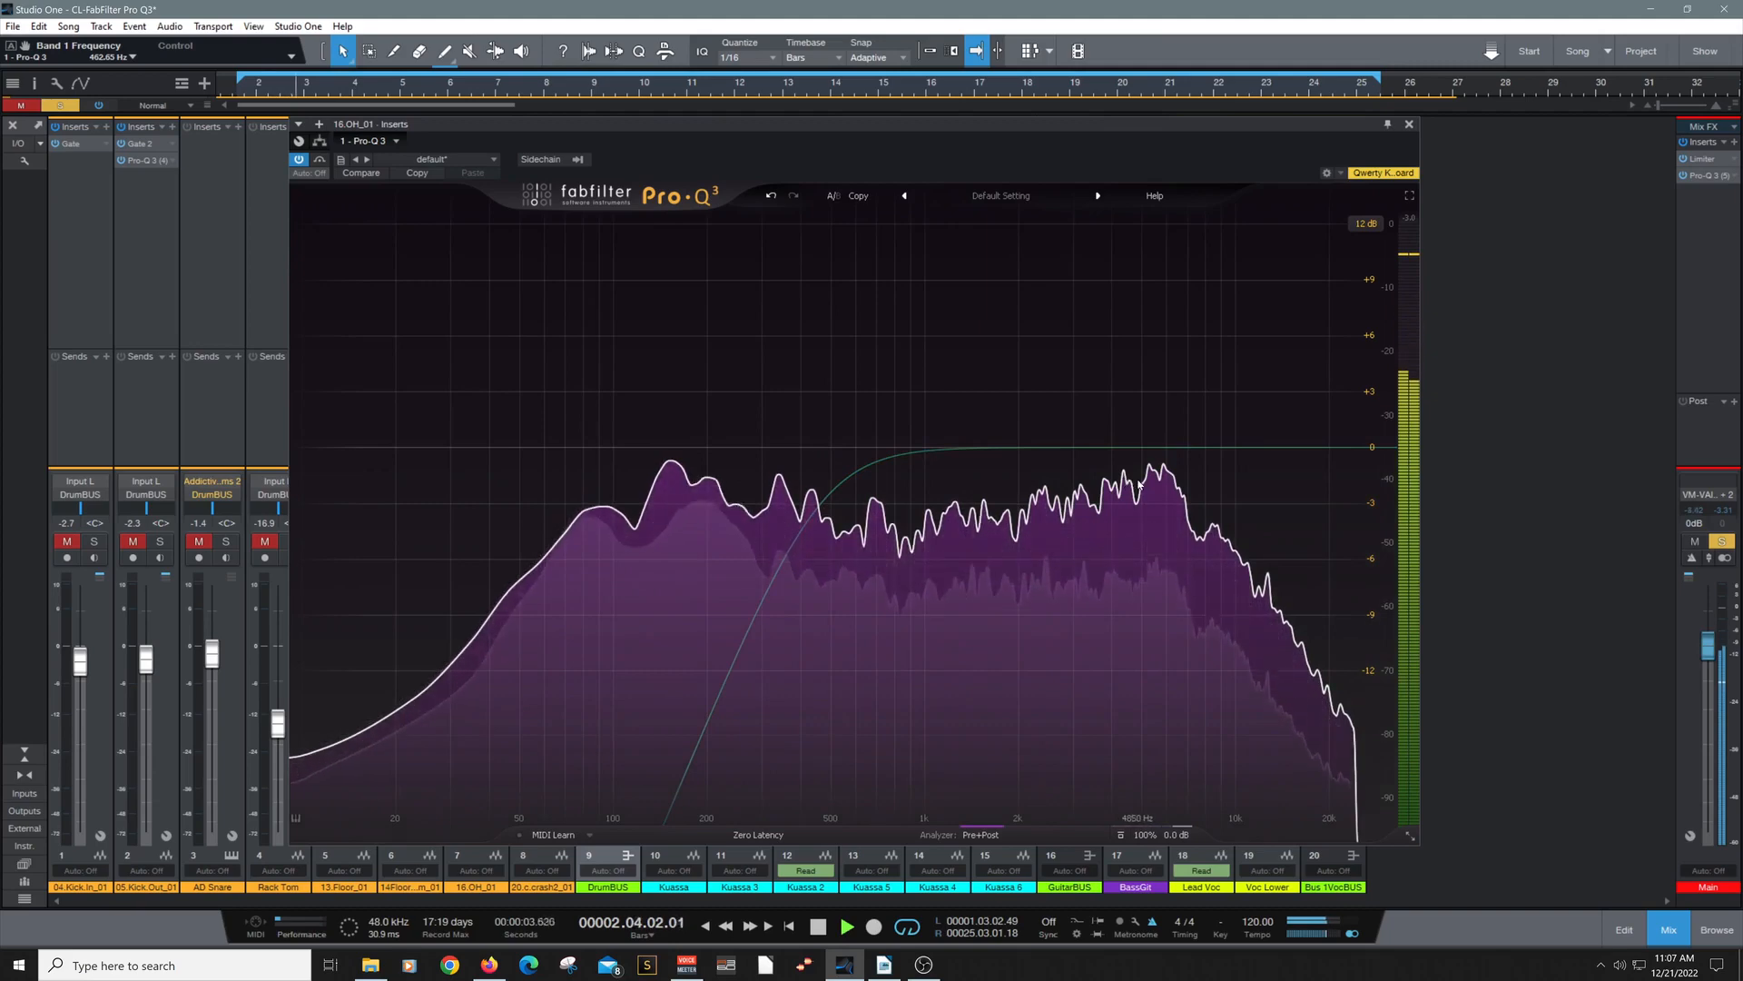
mouse_move(1155, 485)
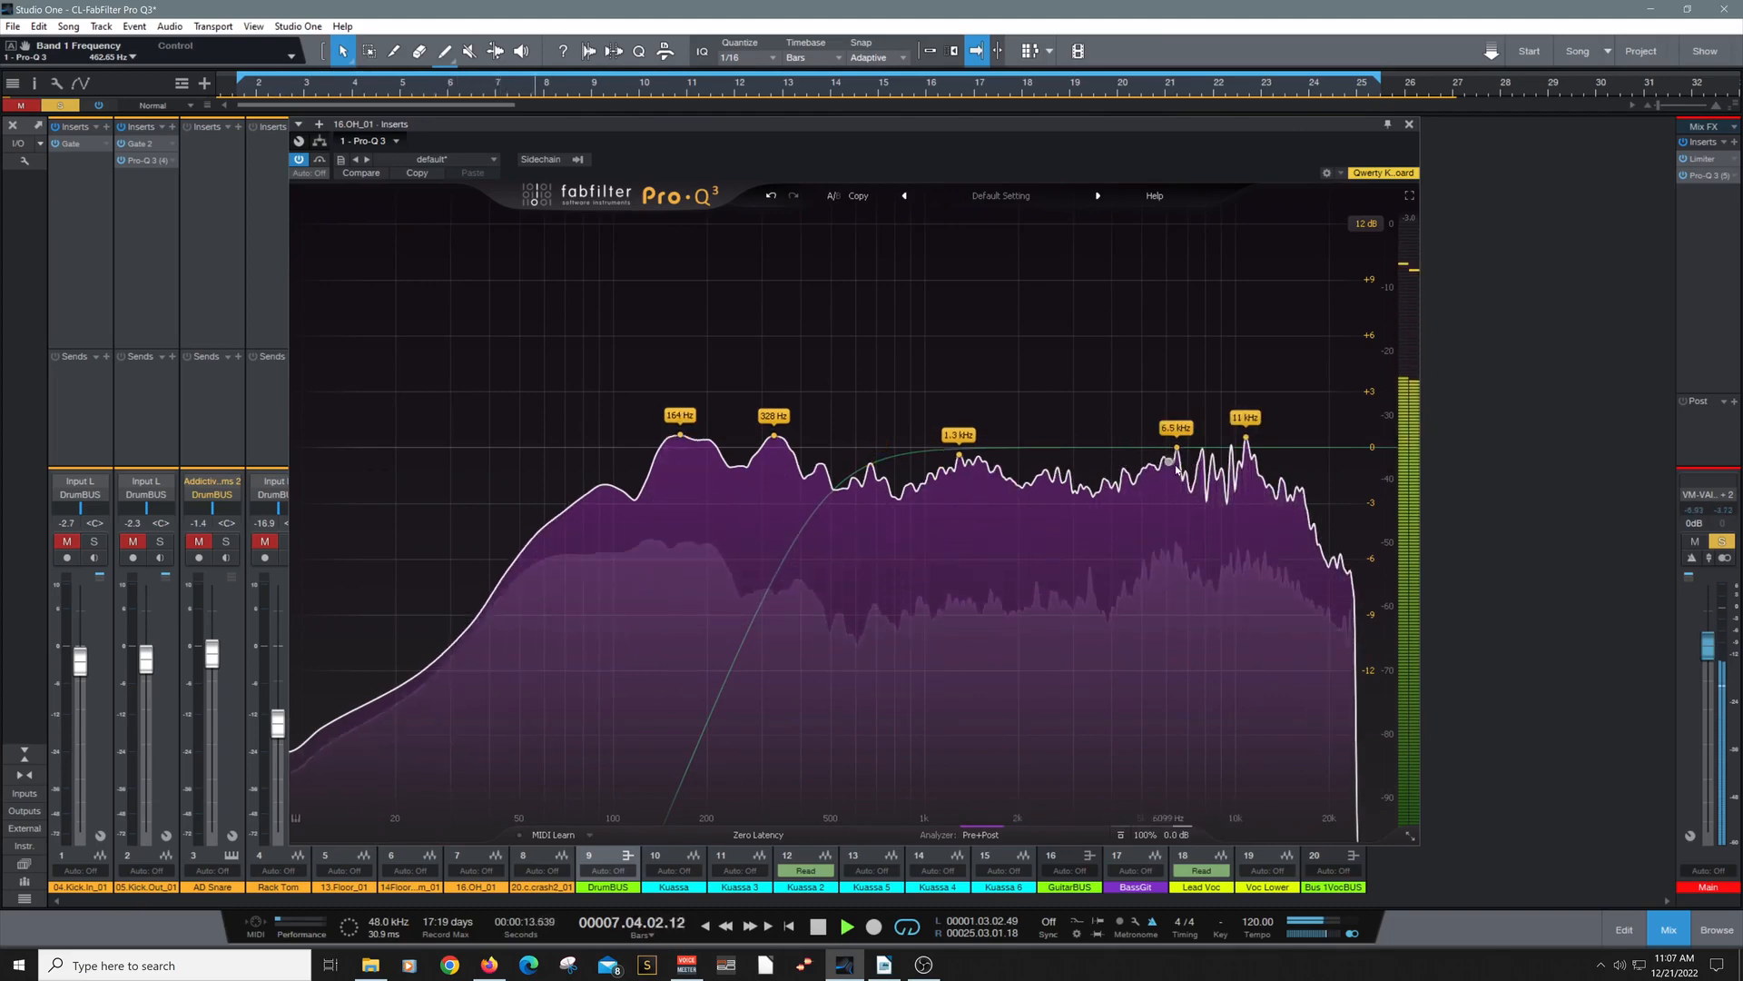
left_click(822, 446)
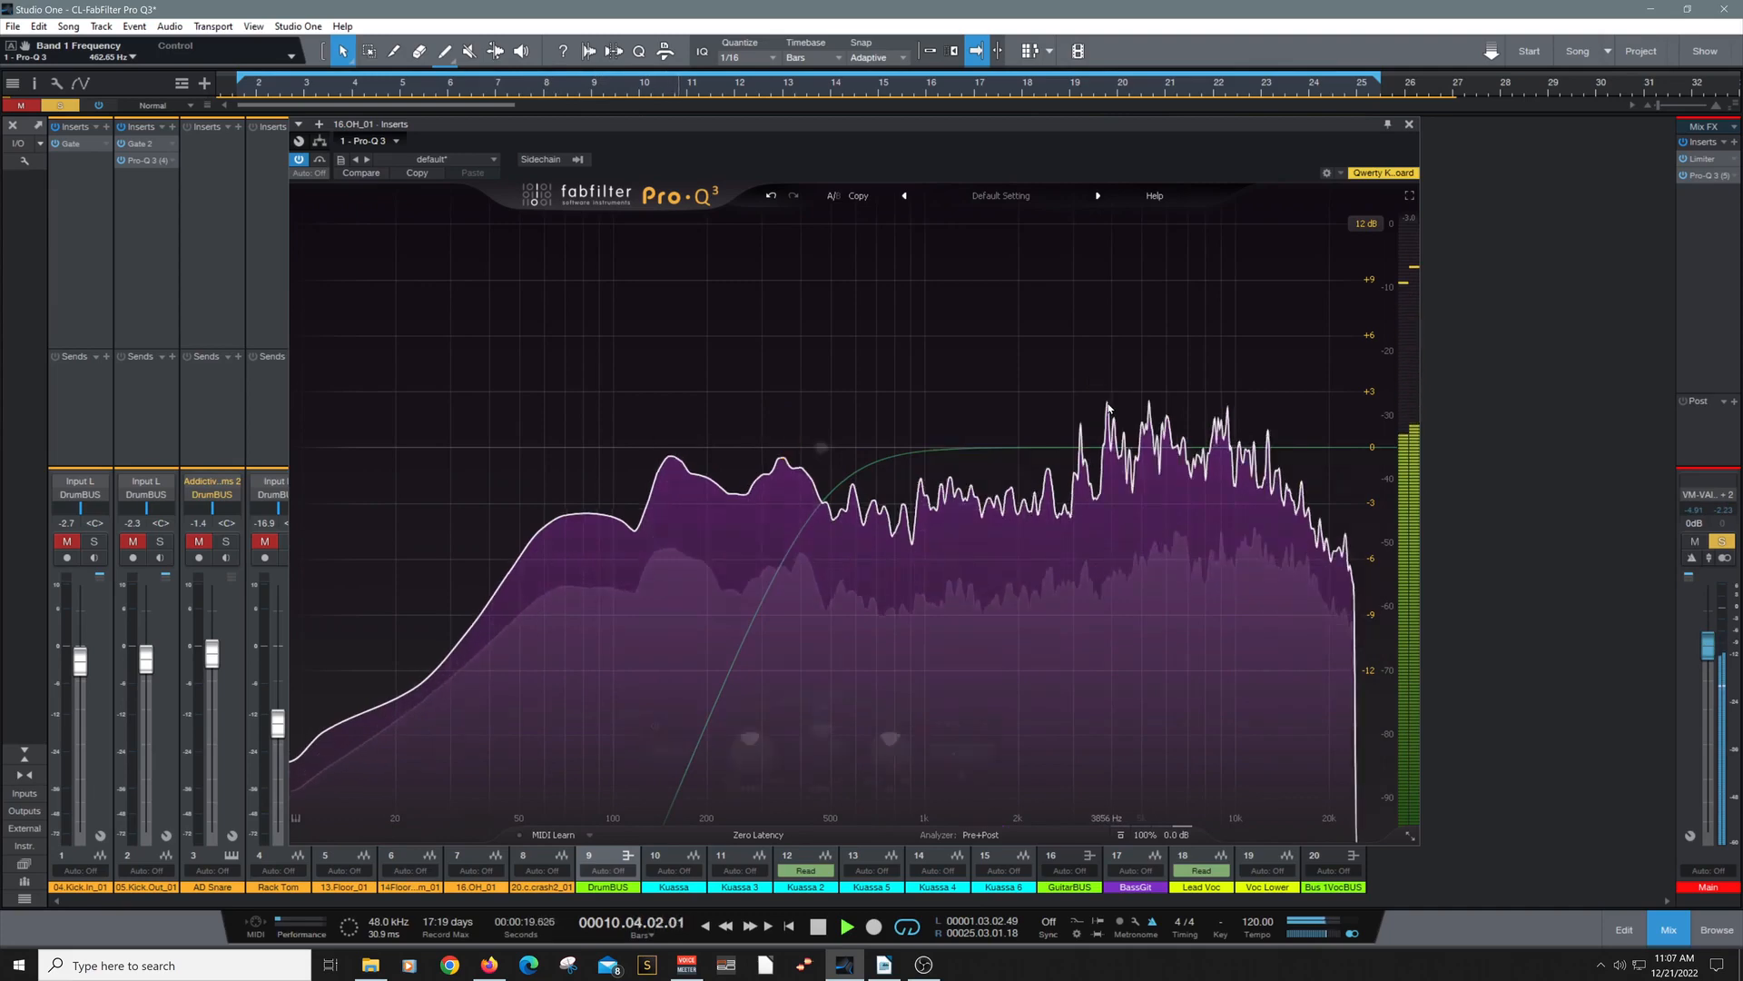
mouse_move(1107, 408)
left_mouse_down()
mouse_move(1128, 472)
mouse_move(1091, 437)
left_mouse_up()
key("space")
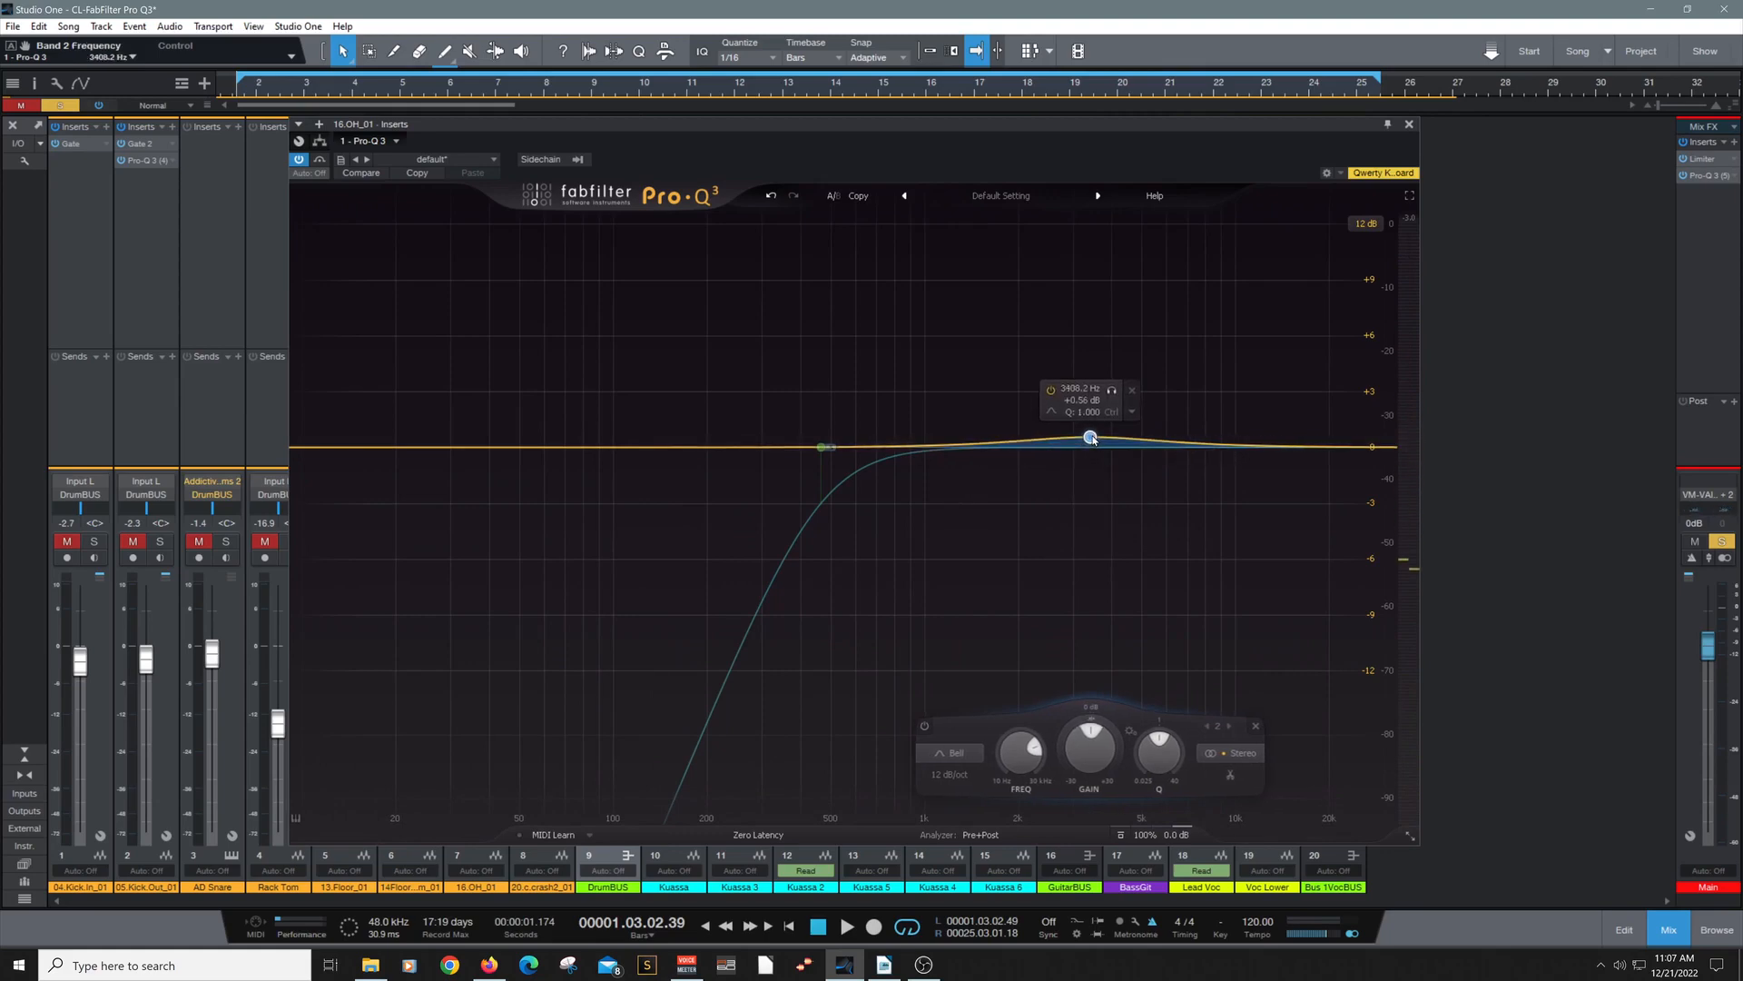
- Change the second band to a high shelf at about 3072 Hz, with about -0.89 dB gain and a Q of 1.123
left_click(958, 754)
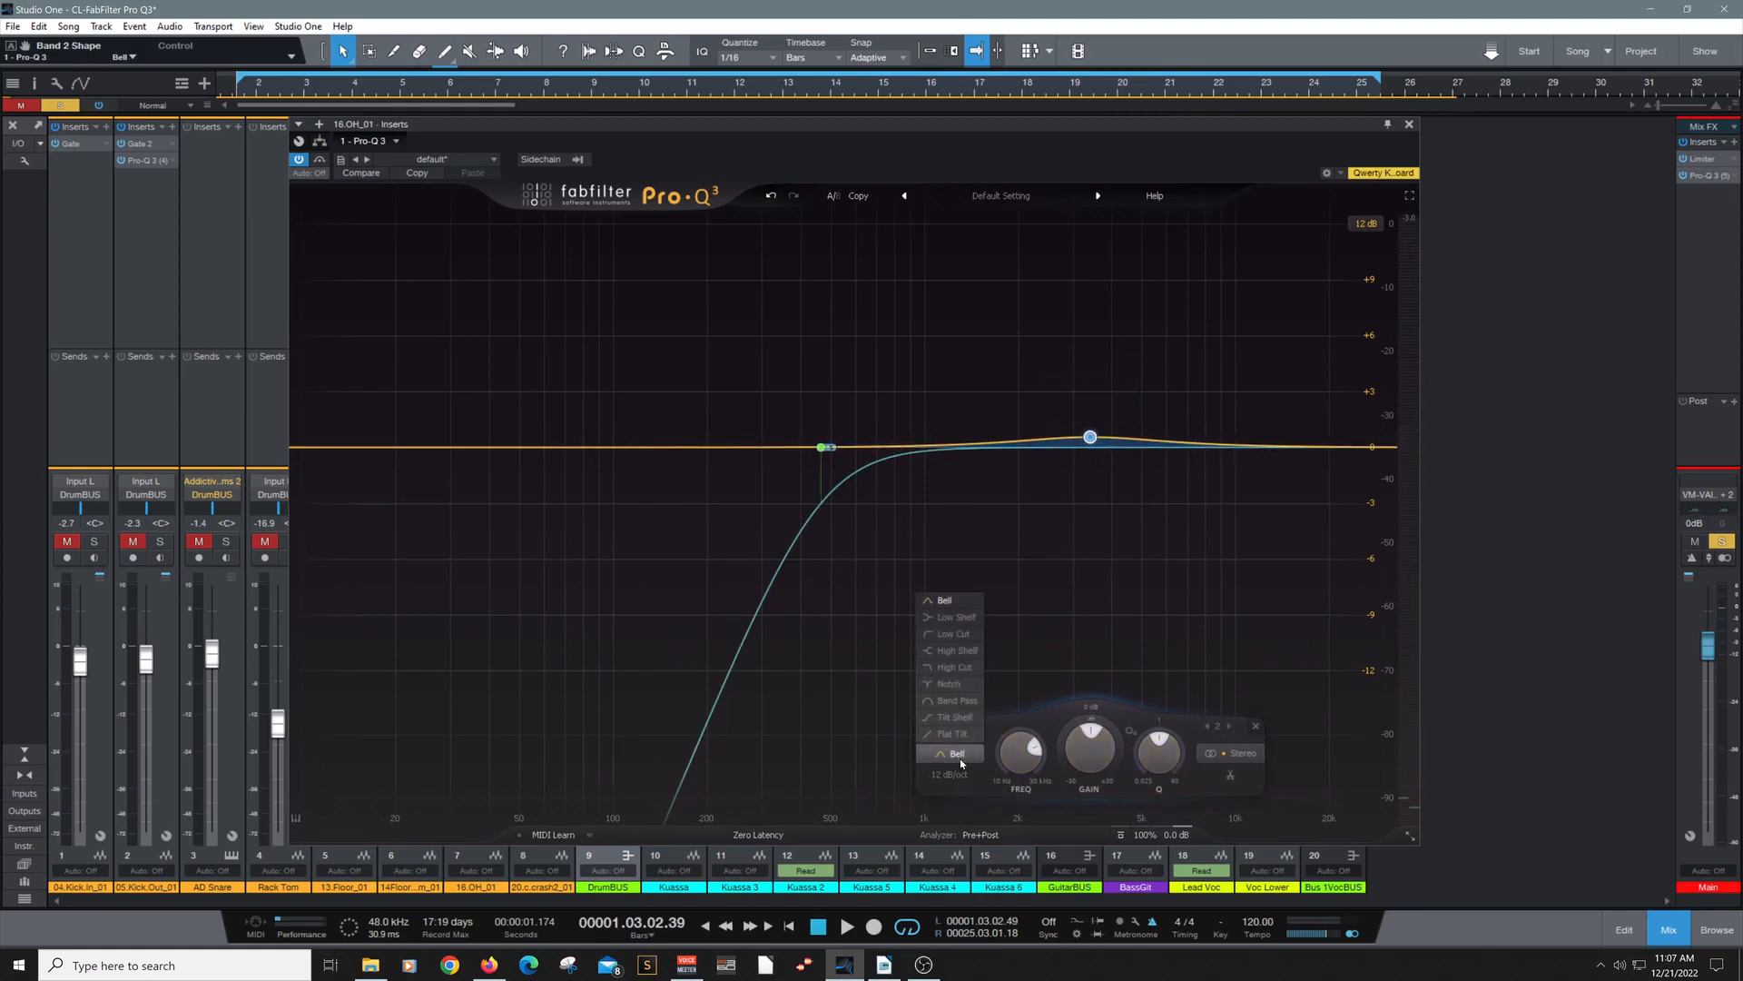
left_click(969, 651)
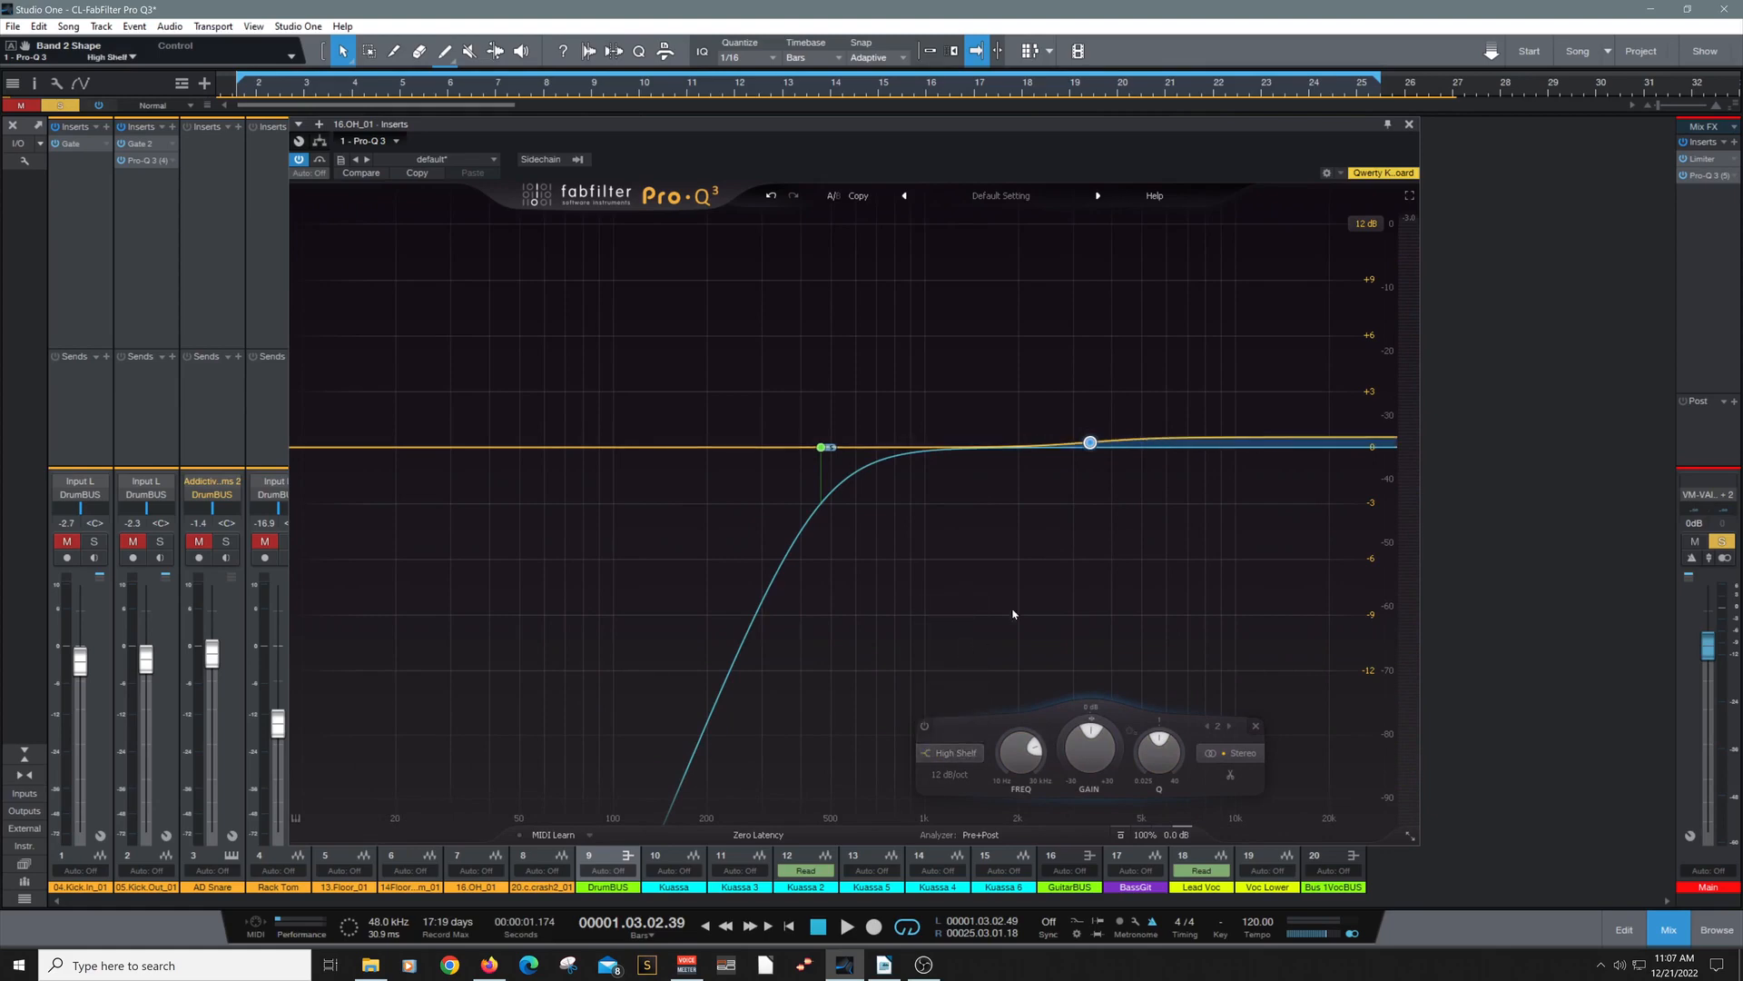
left_click_drag(1033, 757, 1032, 760)
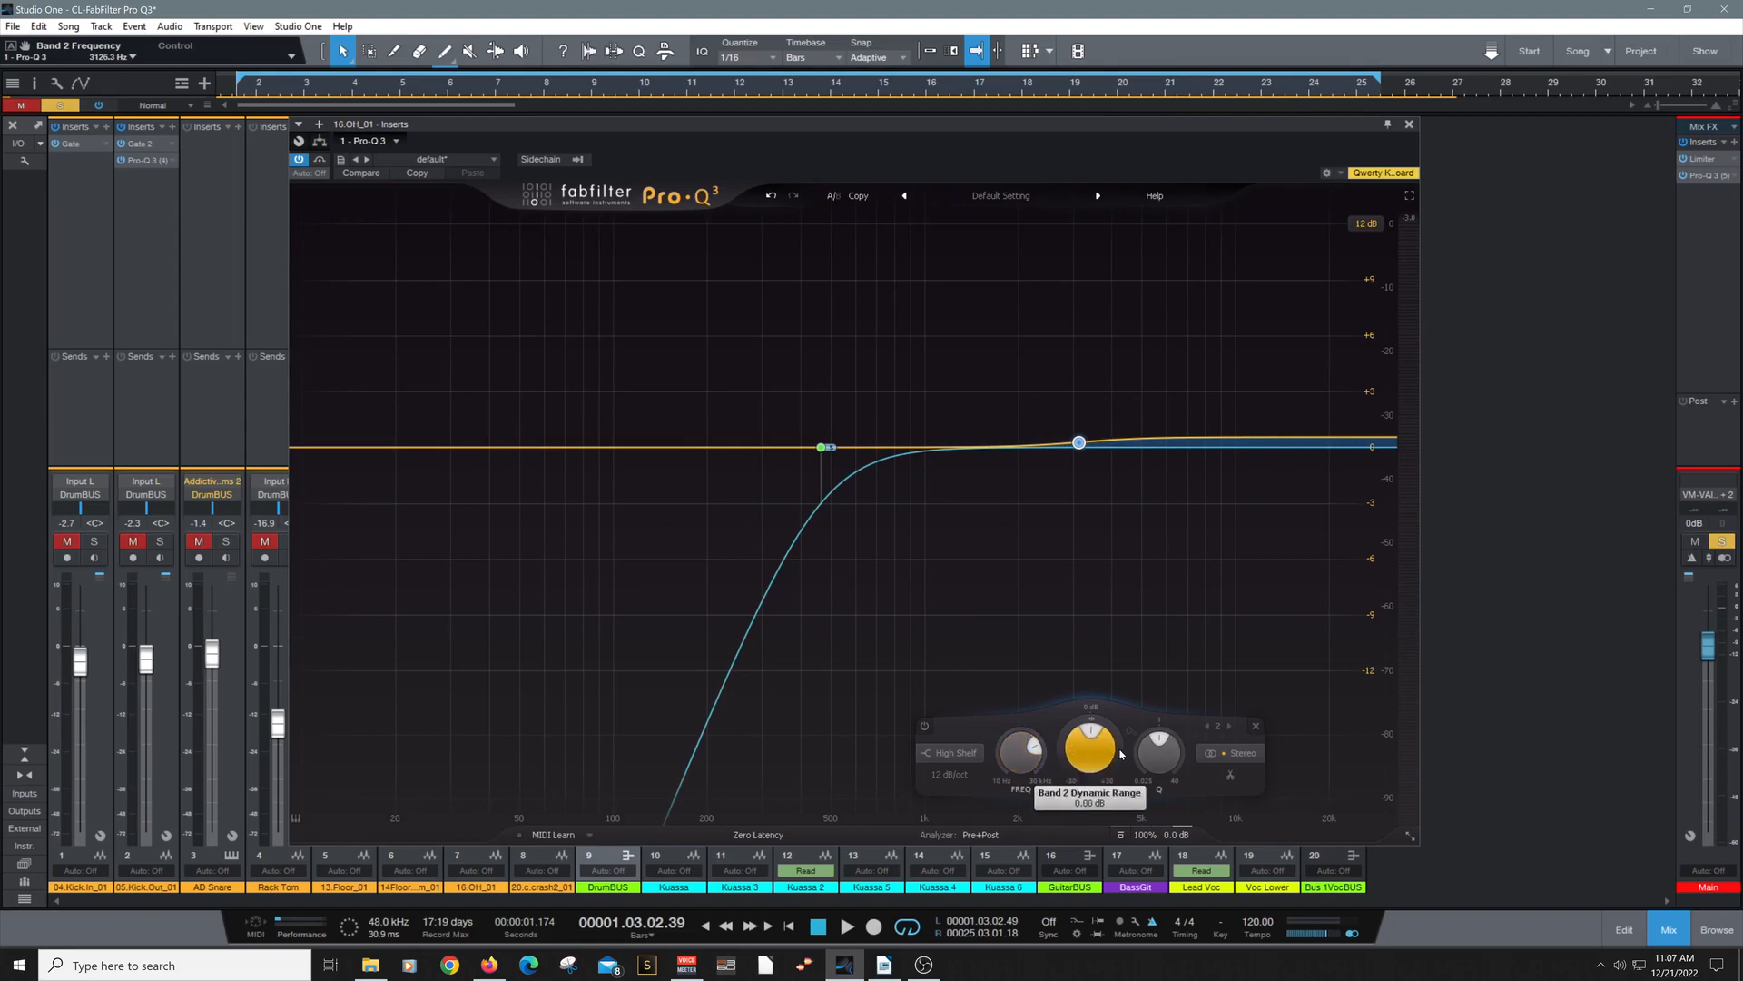
left_click_drag(1150, 758, 1104, 761)
key("space")
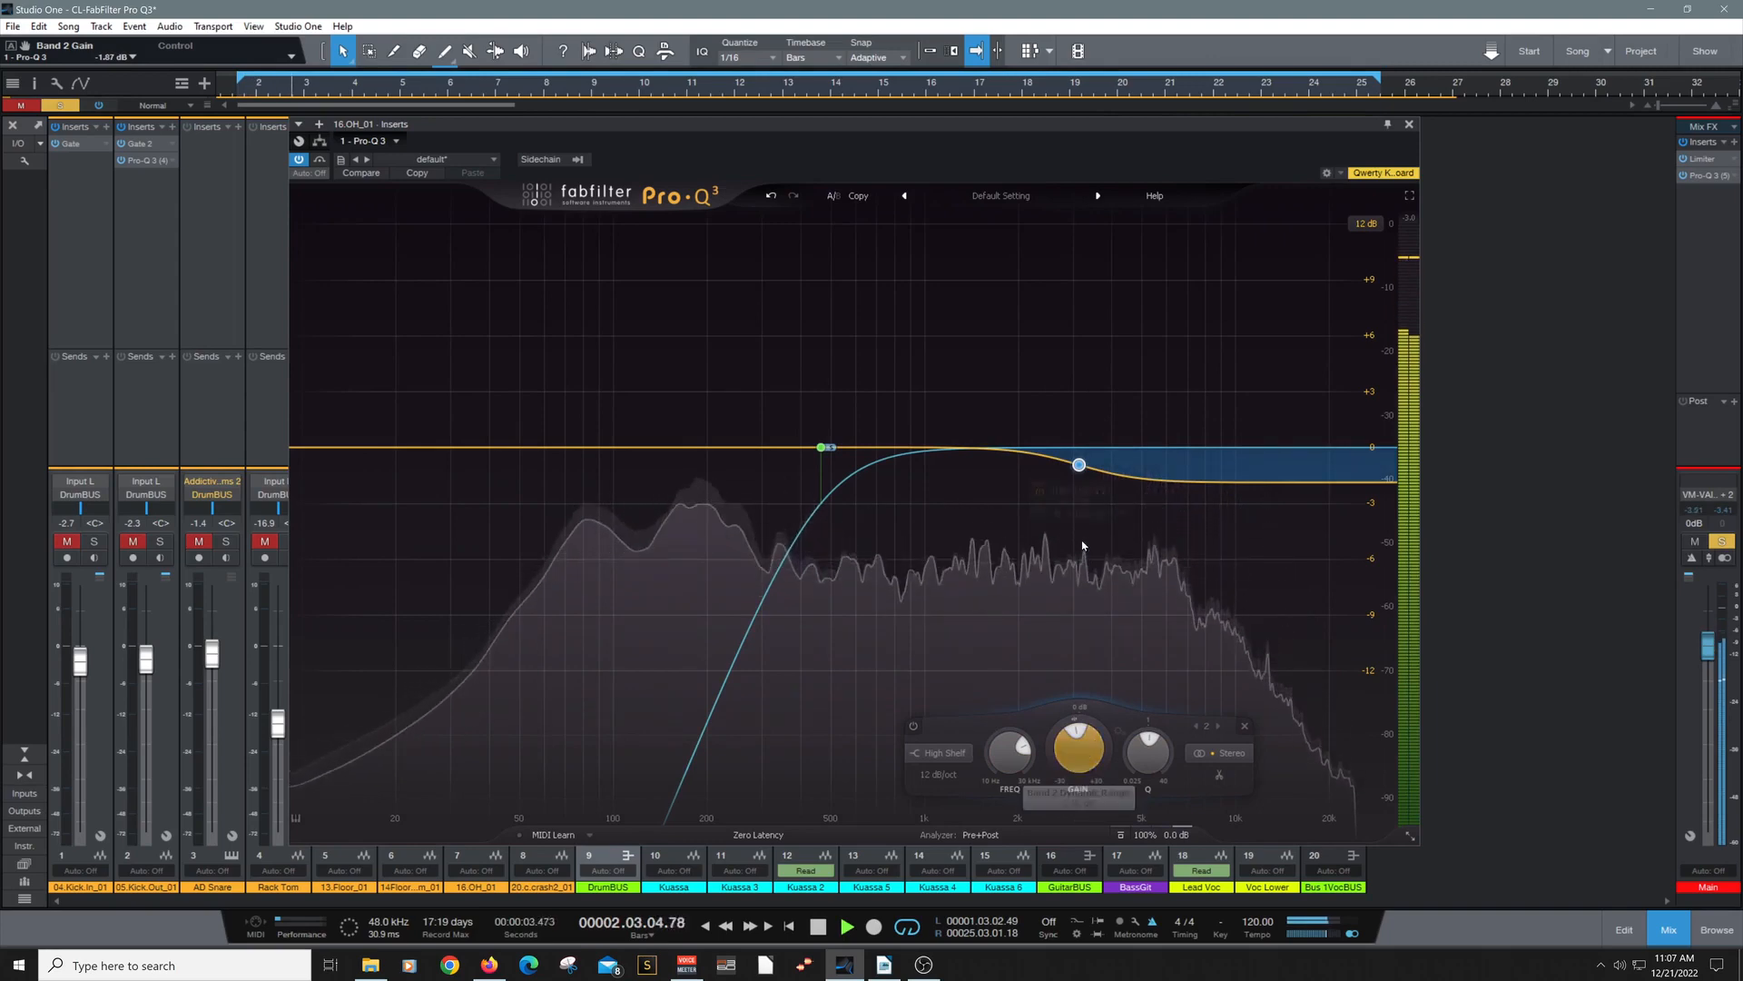
left_click_drag(1078, 464, 1077, 455)
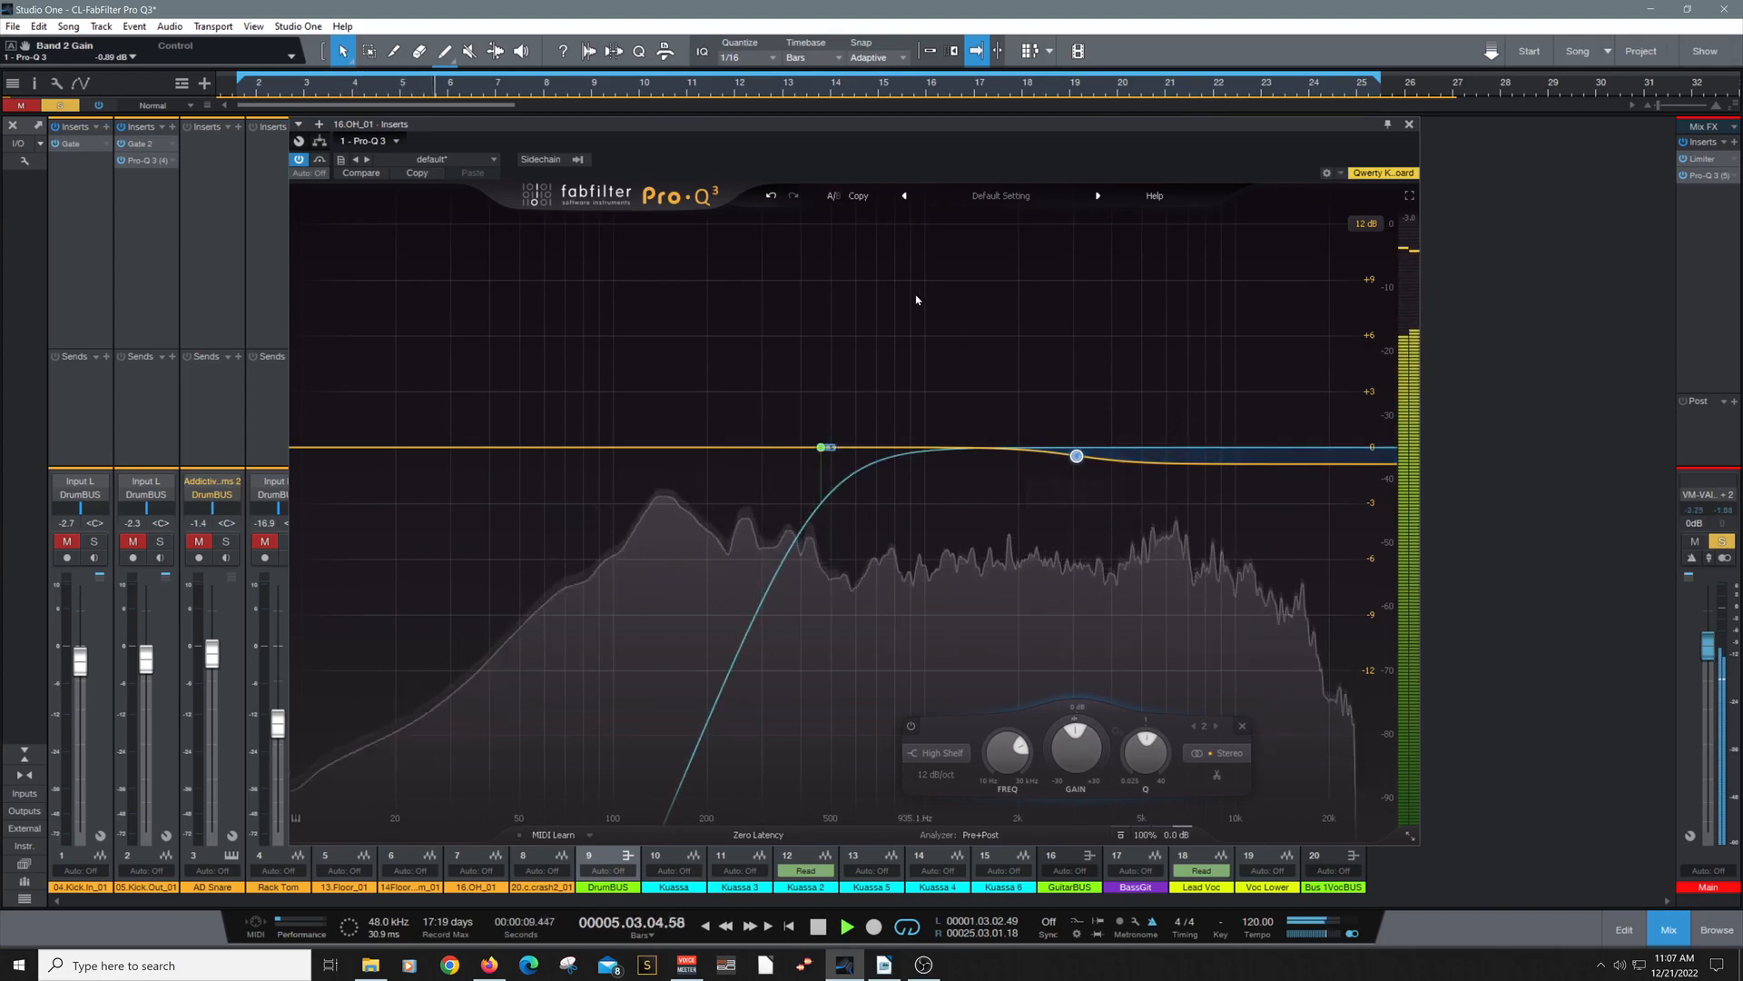
- Compare the high-shelf band bypassed and enabled during playback, and audition its frequency range in solo
mouse_move(1077, 456)
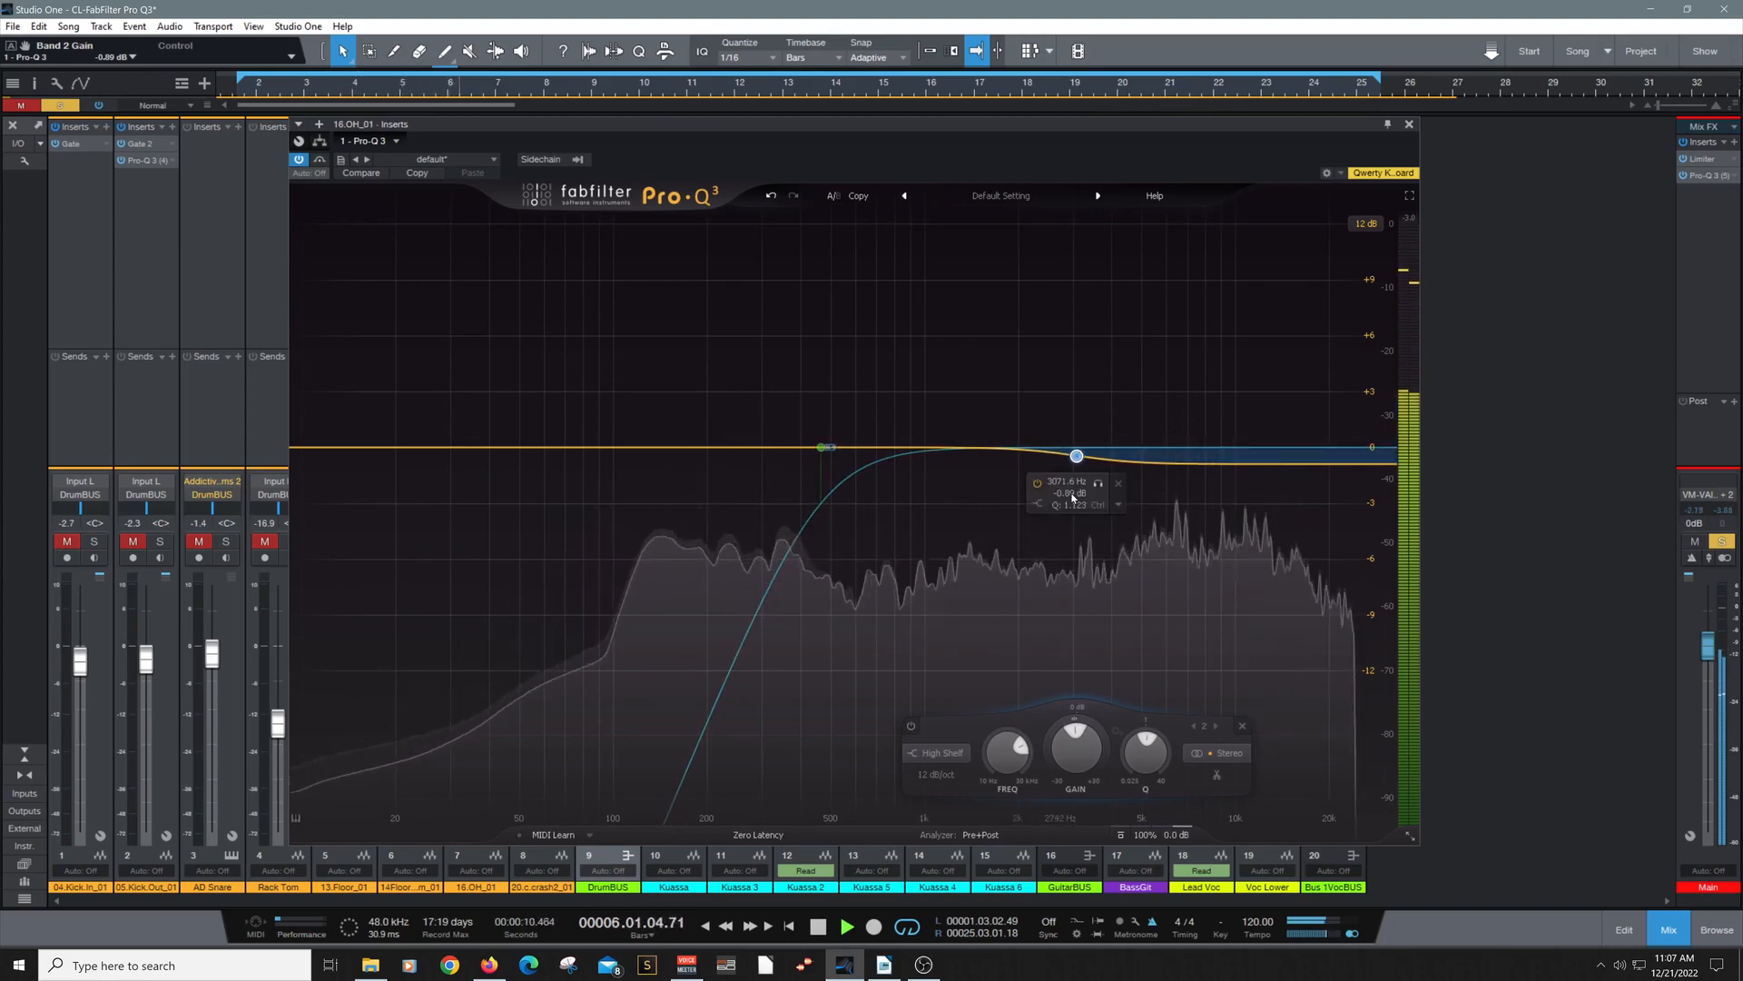
left_click(1037, 483)
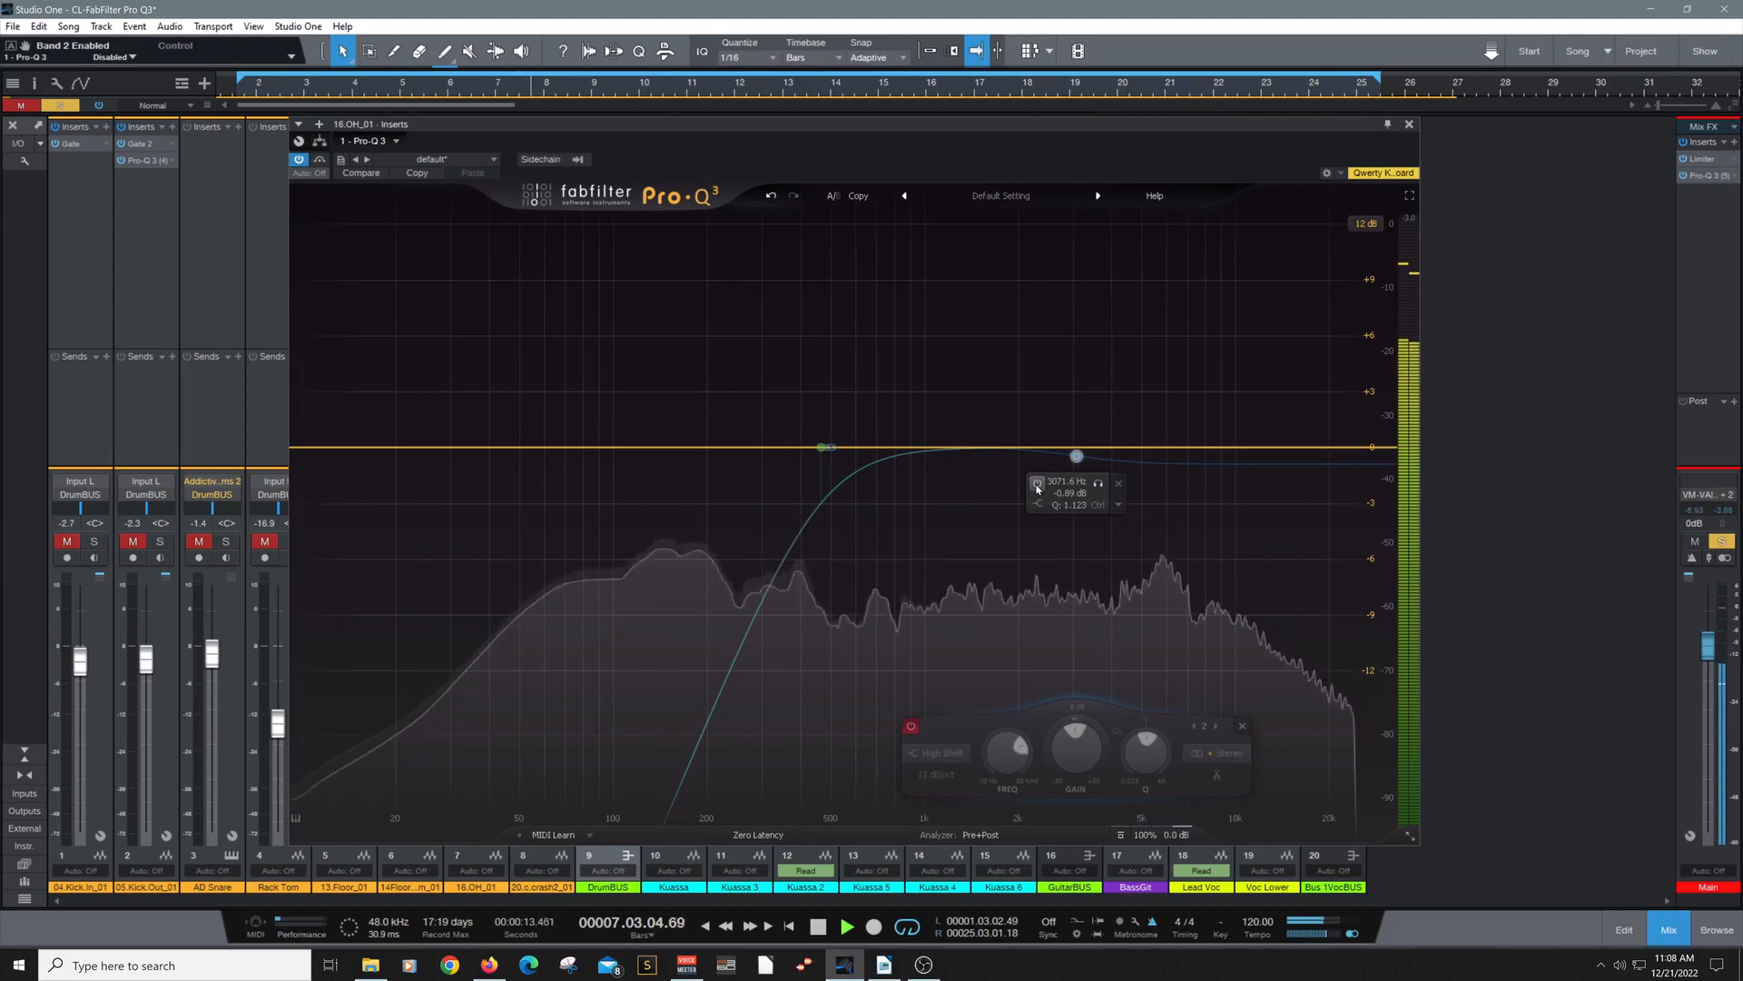
left_click(1037, 483)
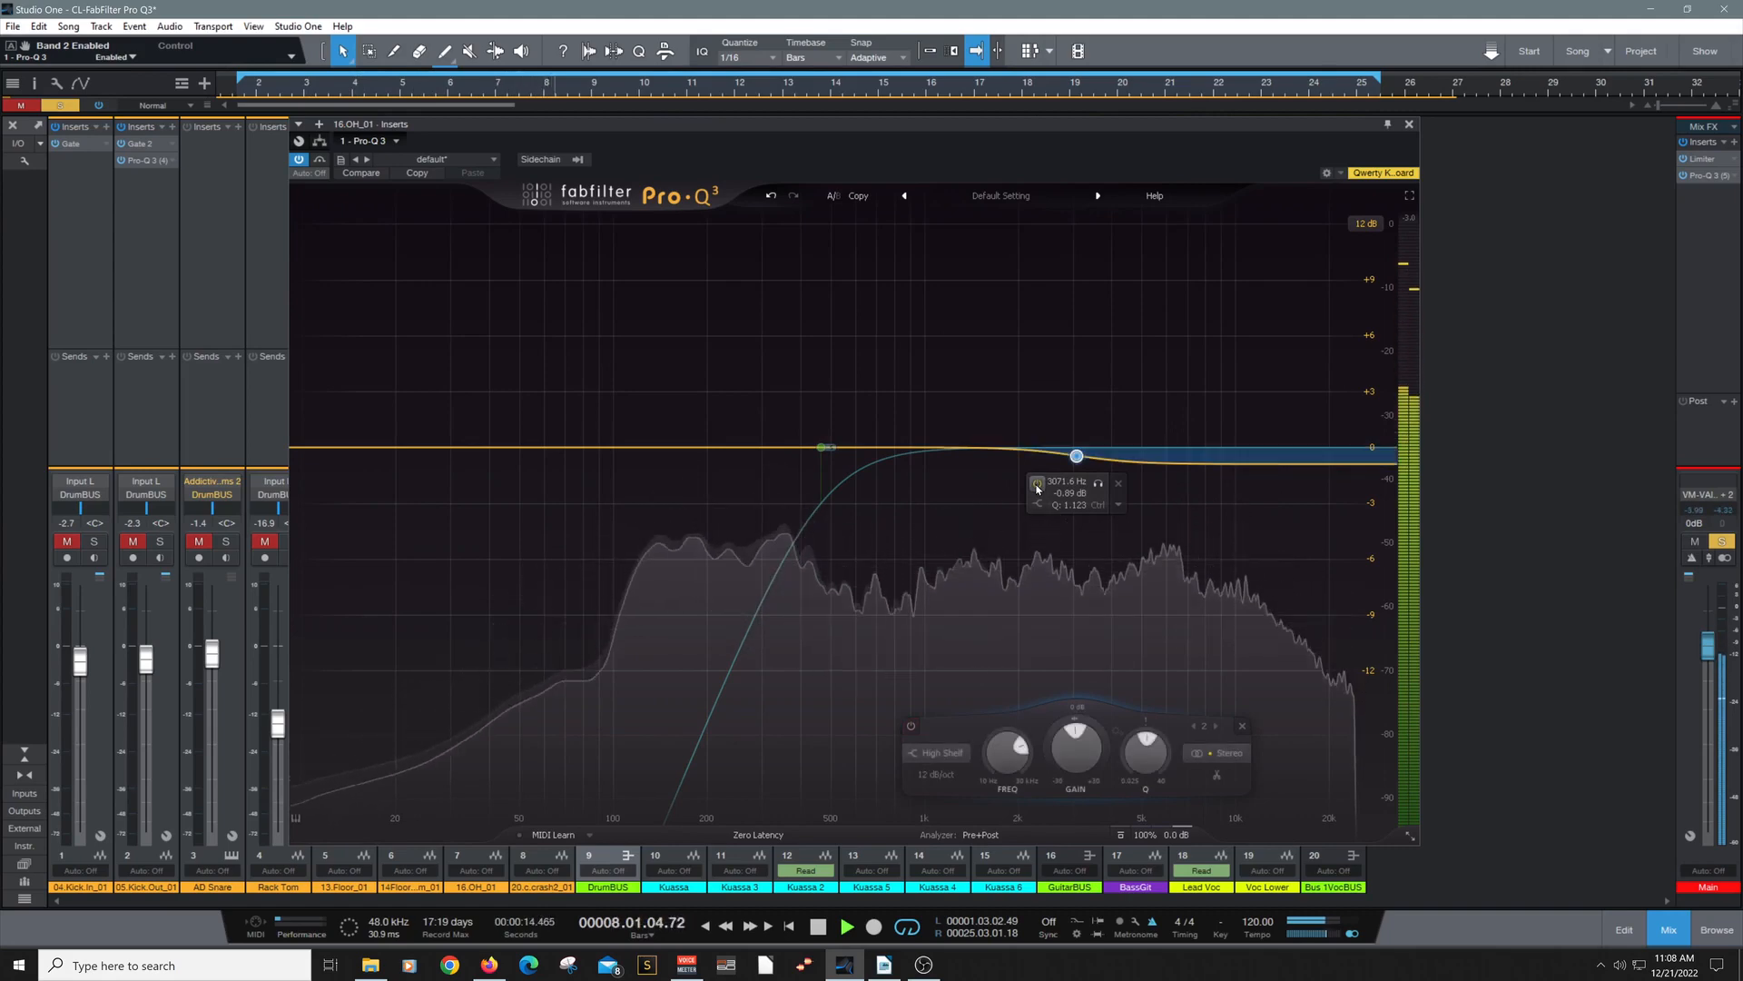
left_click(1097, 484)
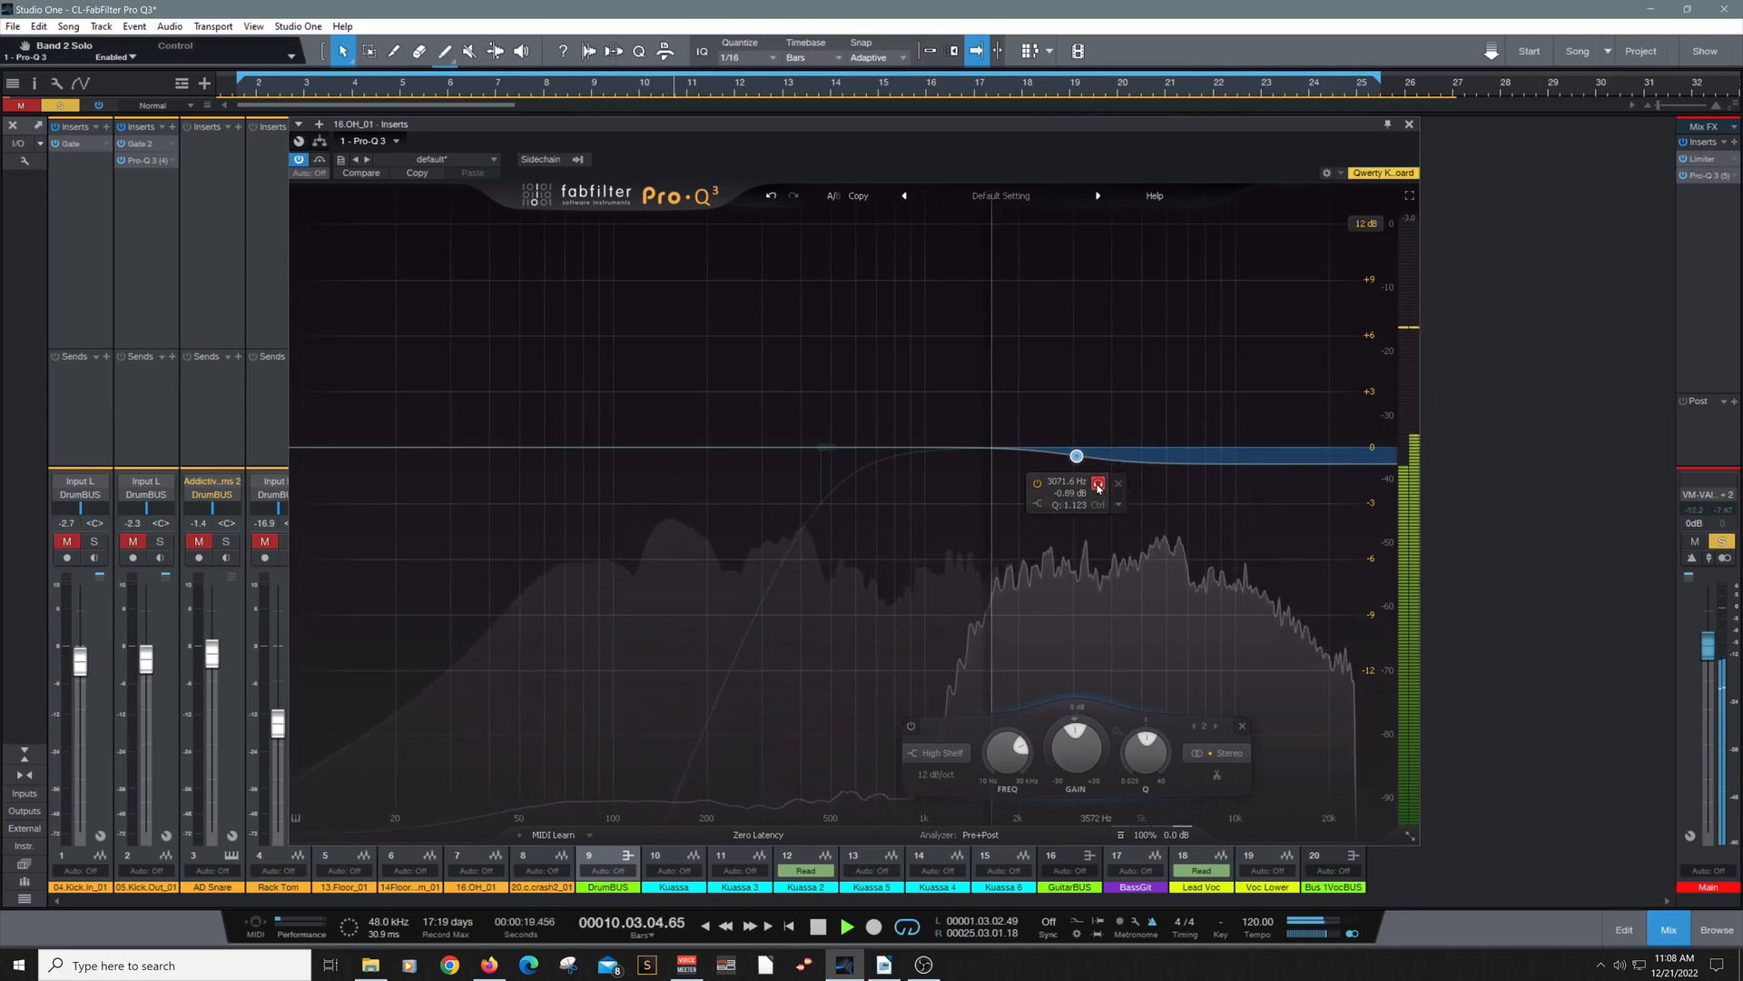
left_click(1098, 484)
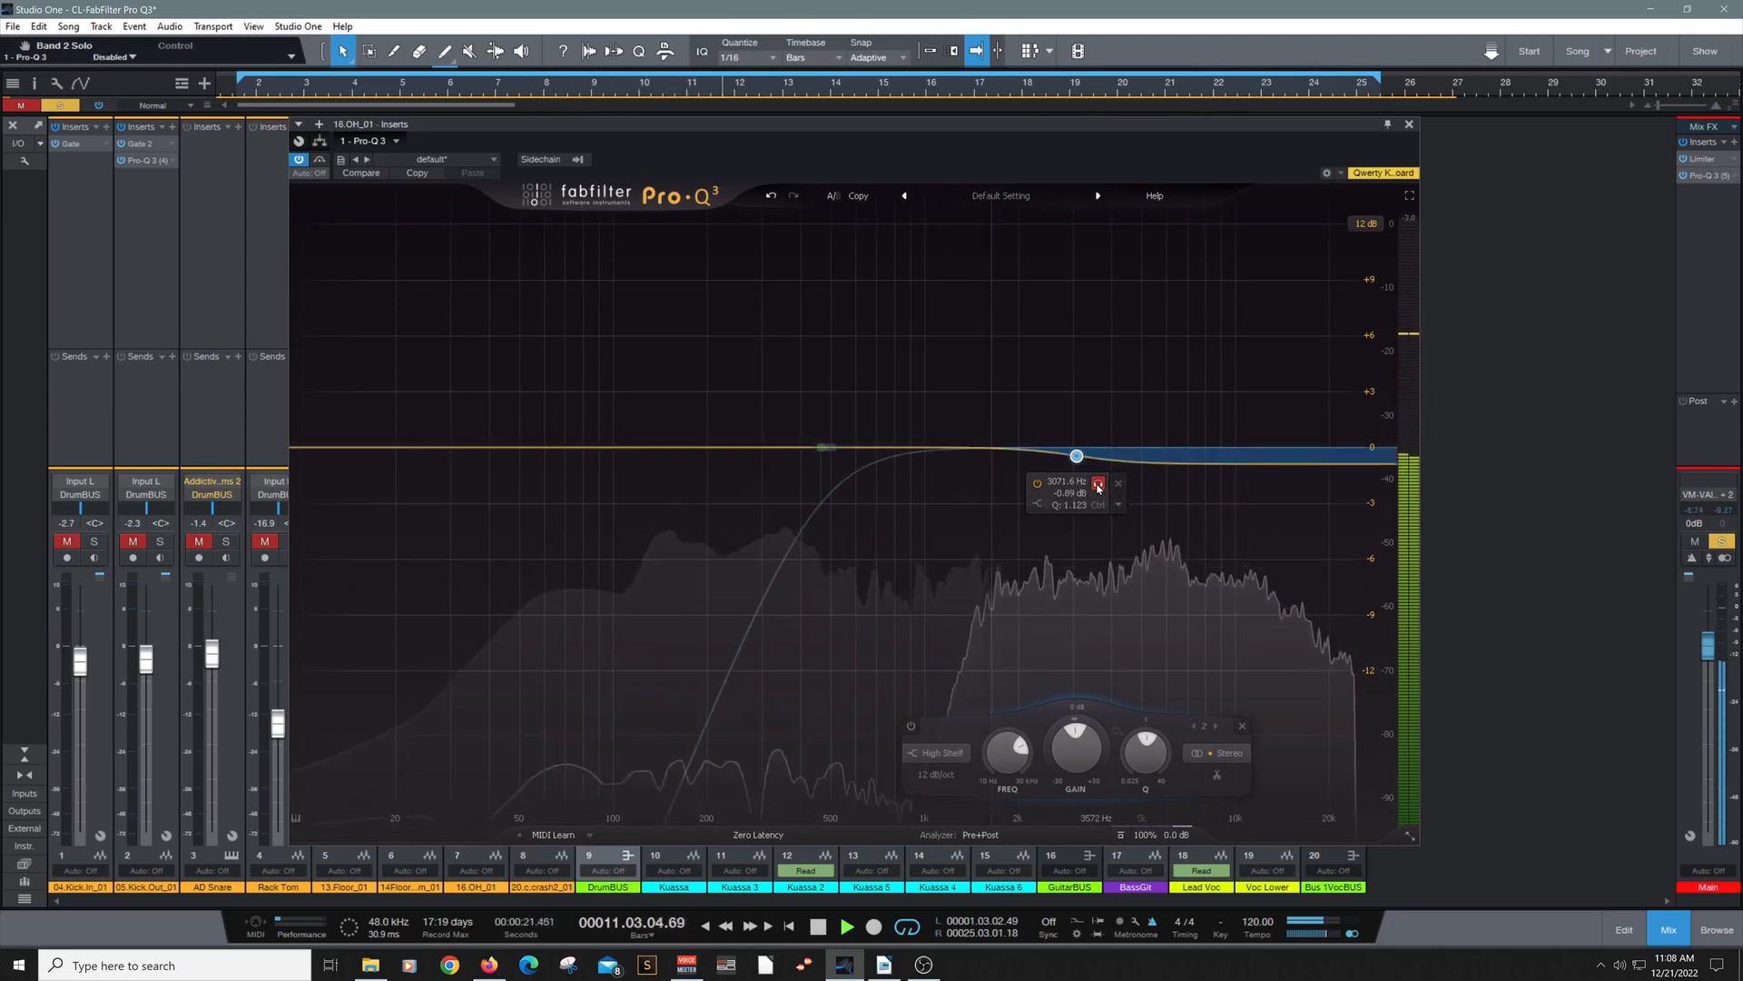
left_click(1098, 486)
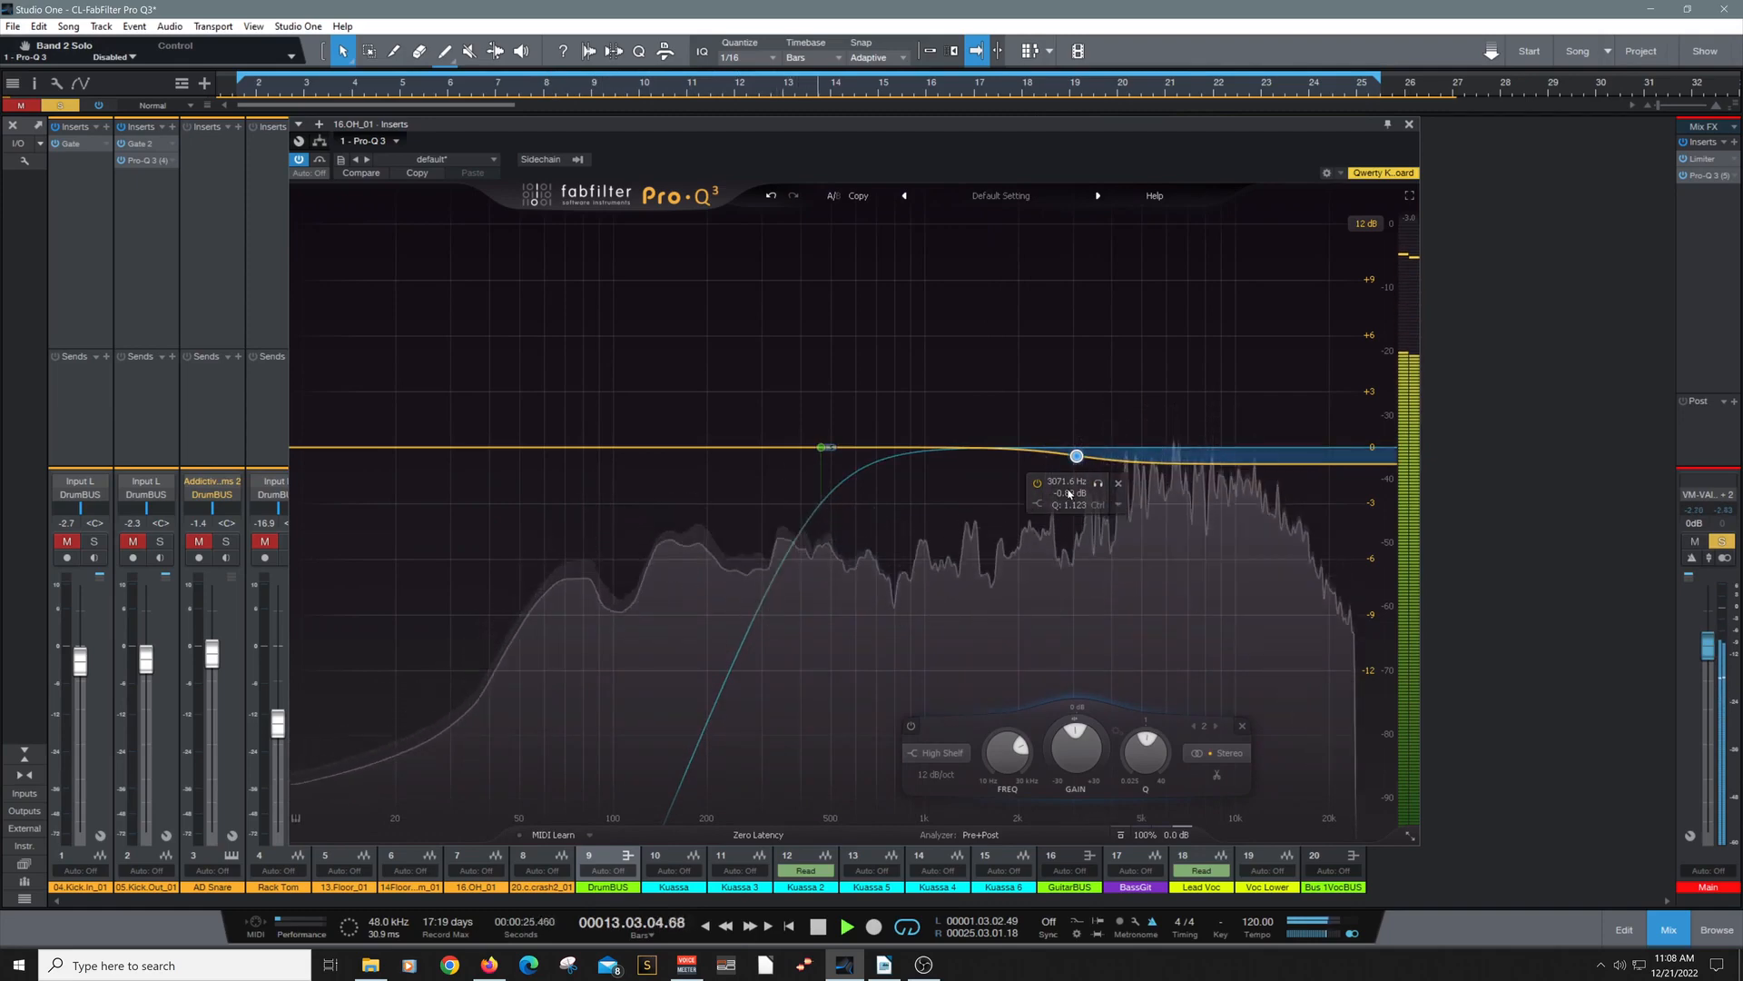
mouse_move(1044, 505)
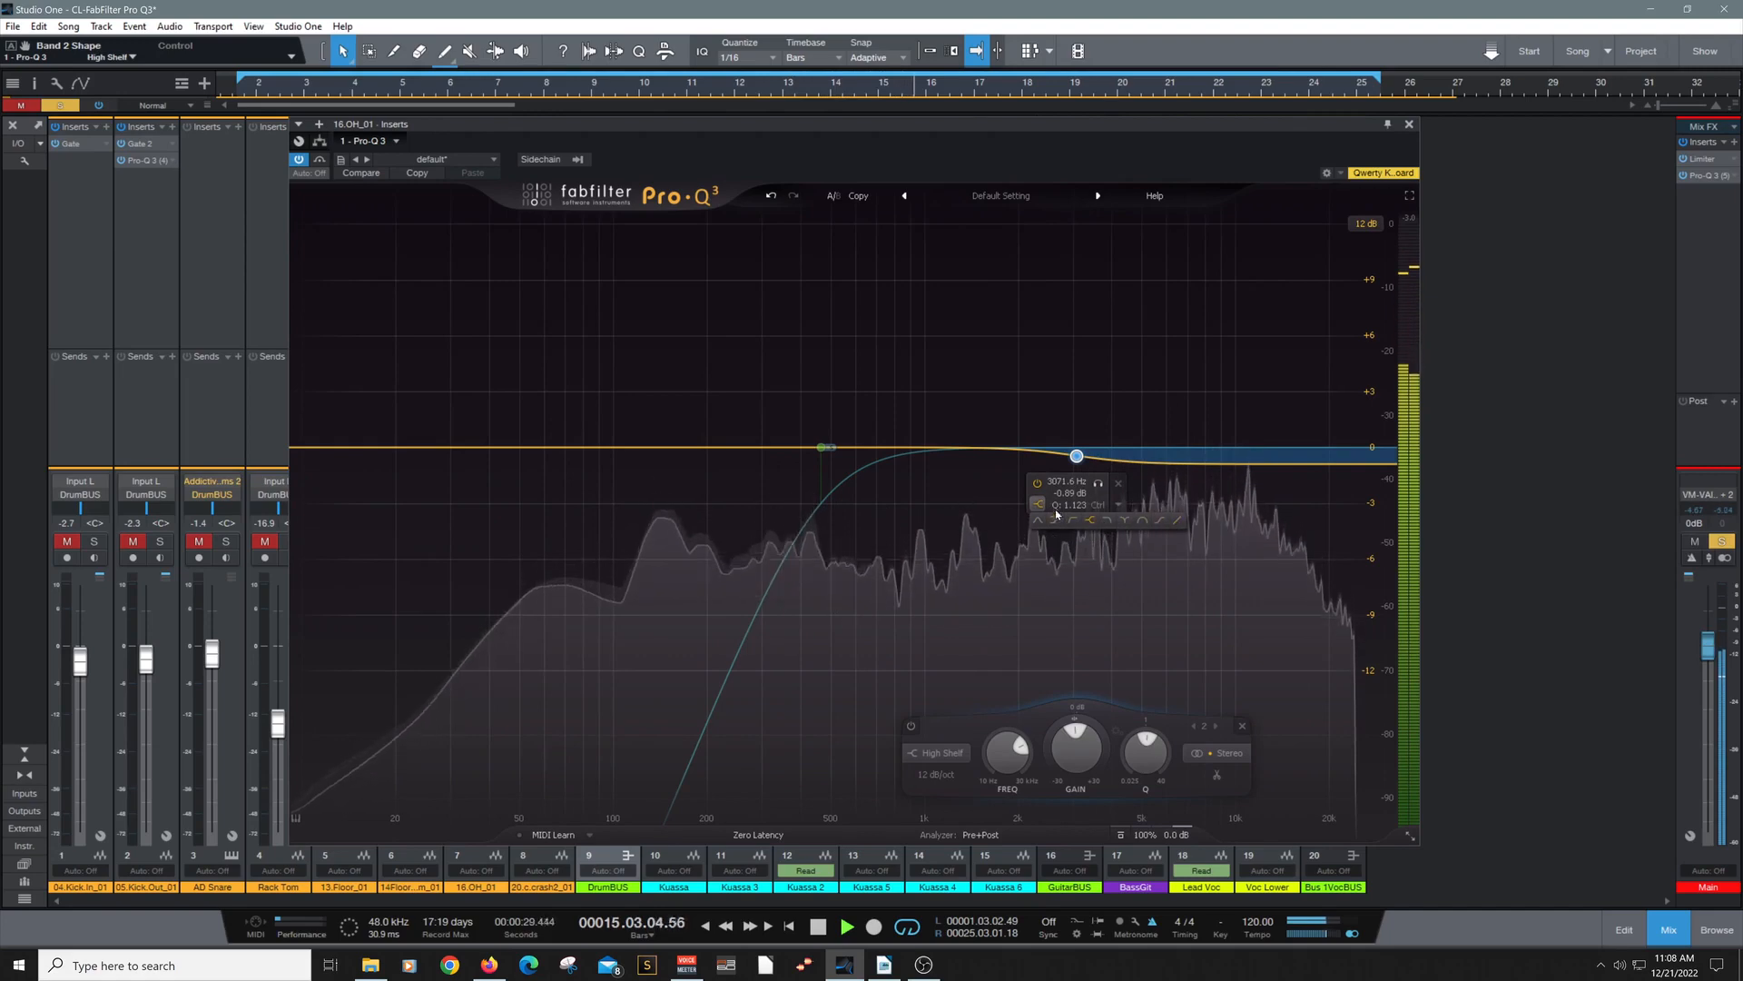
key("space")
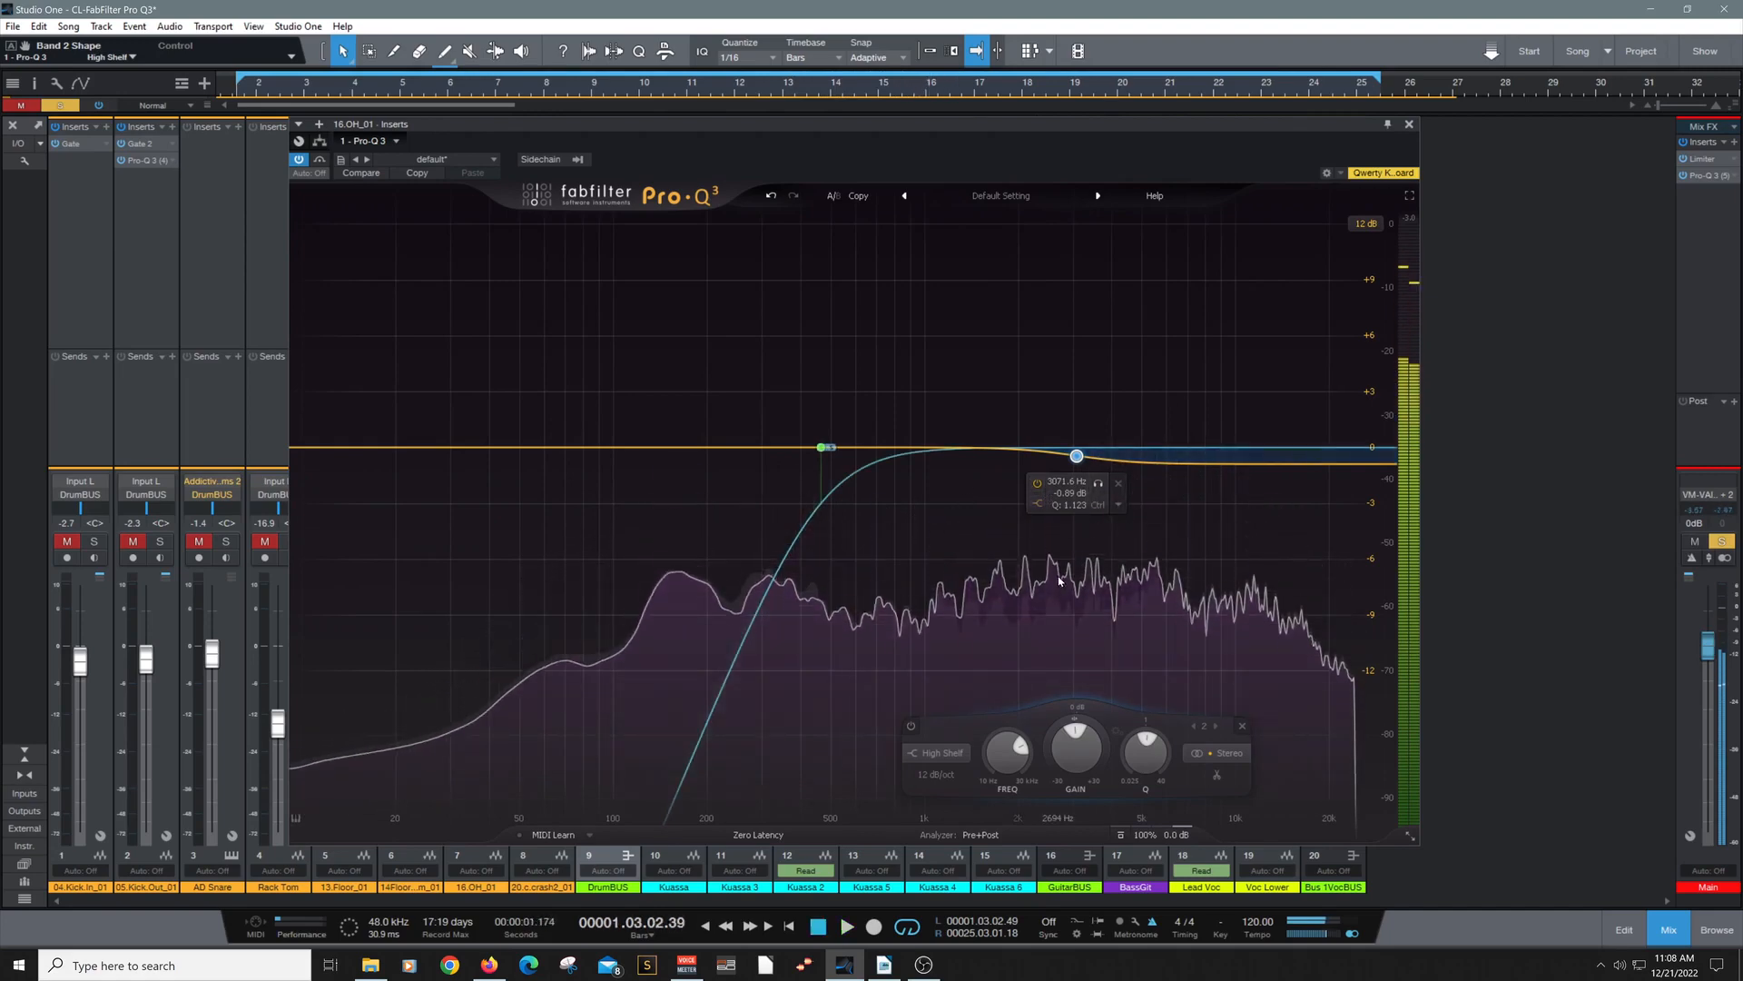
mouse_move(1059, 581)
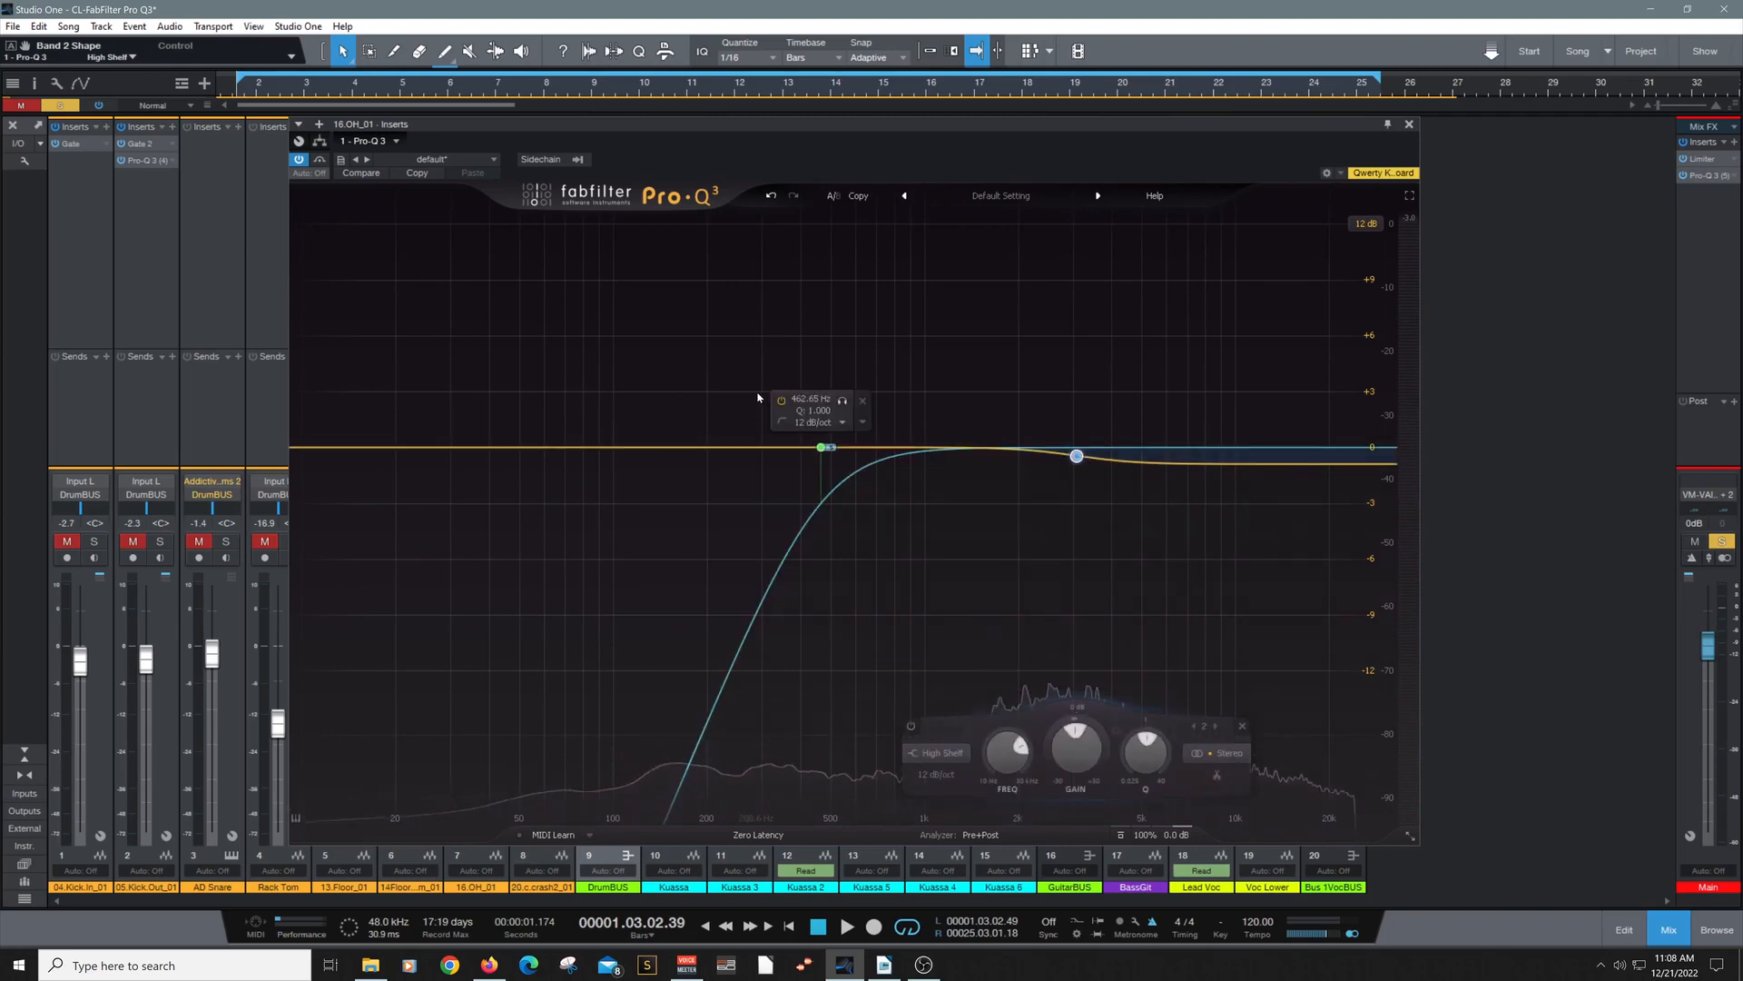
- Close the overhead EQ, solo the DrumBUS channel and audition it with its Pro-Q 3 open
left_click(1408, 125)
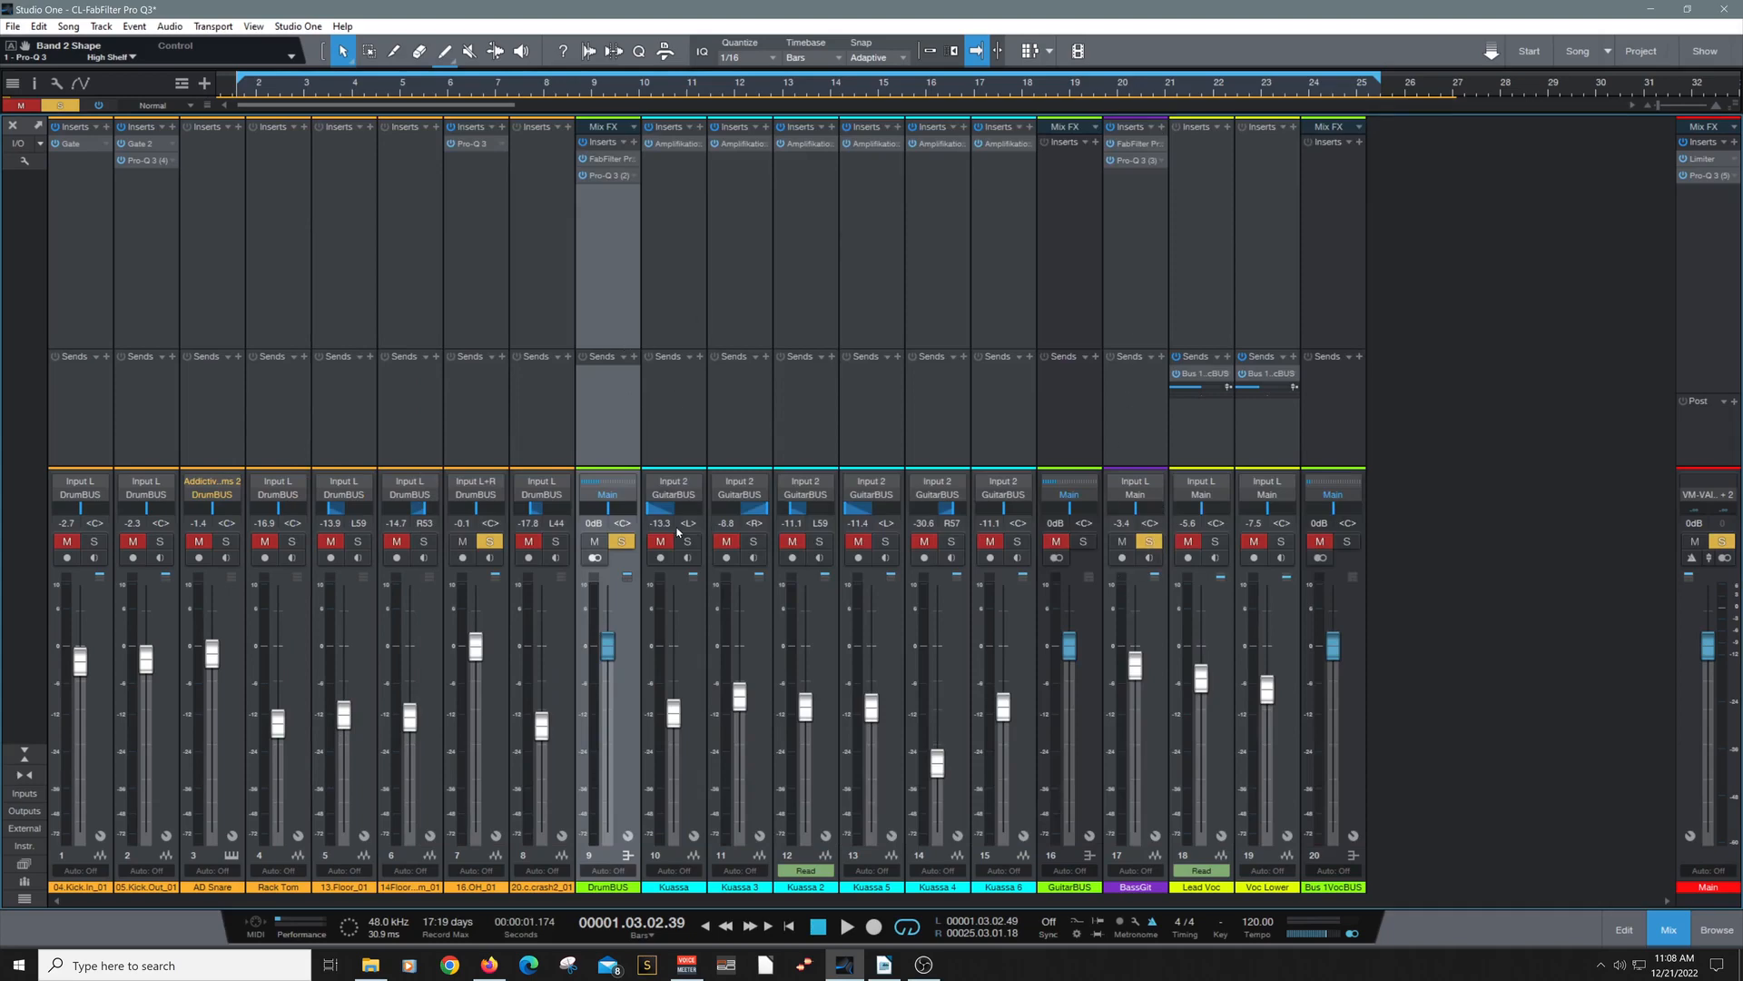
left_click(622, 541)
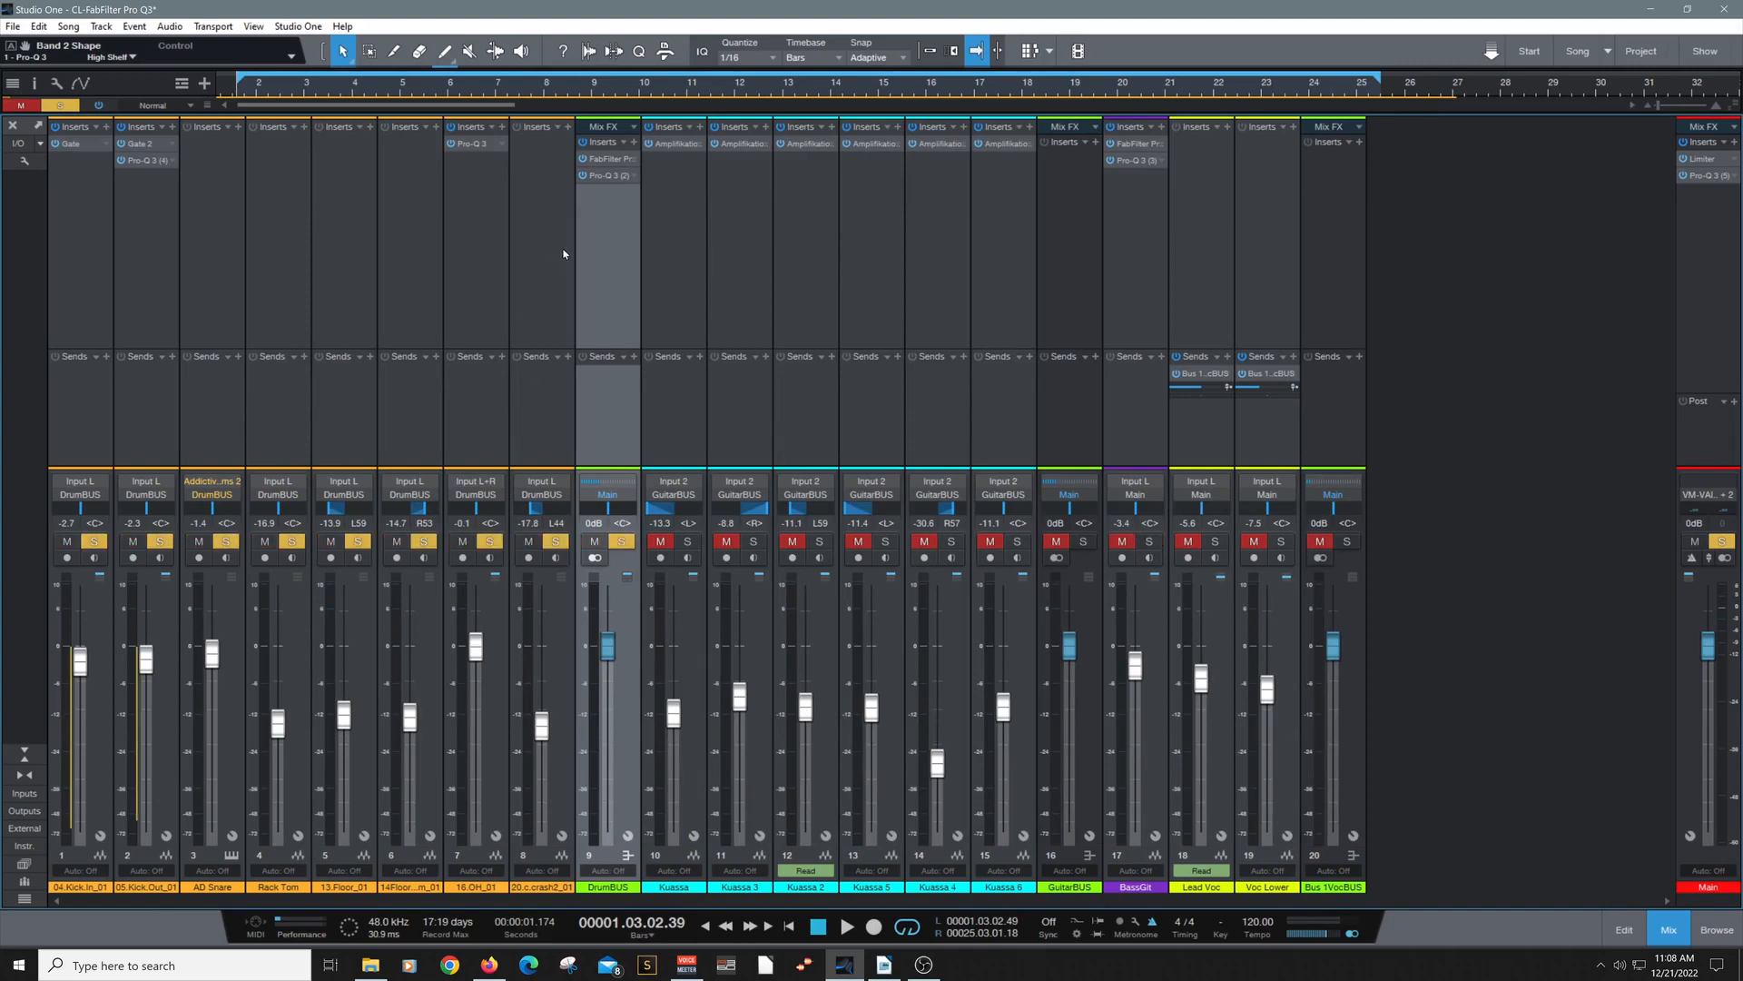
left_click(611, 177)
key("space")
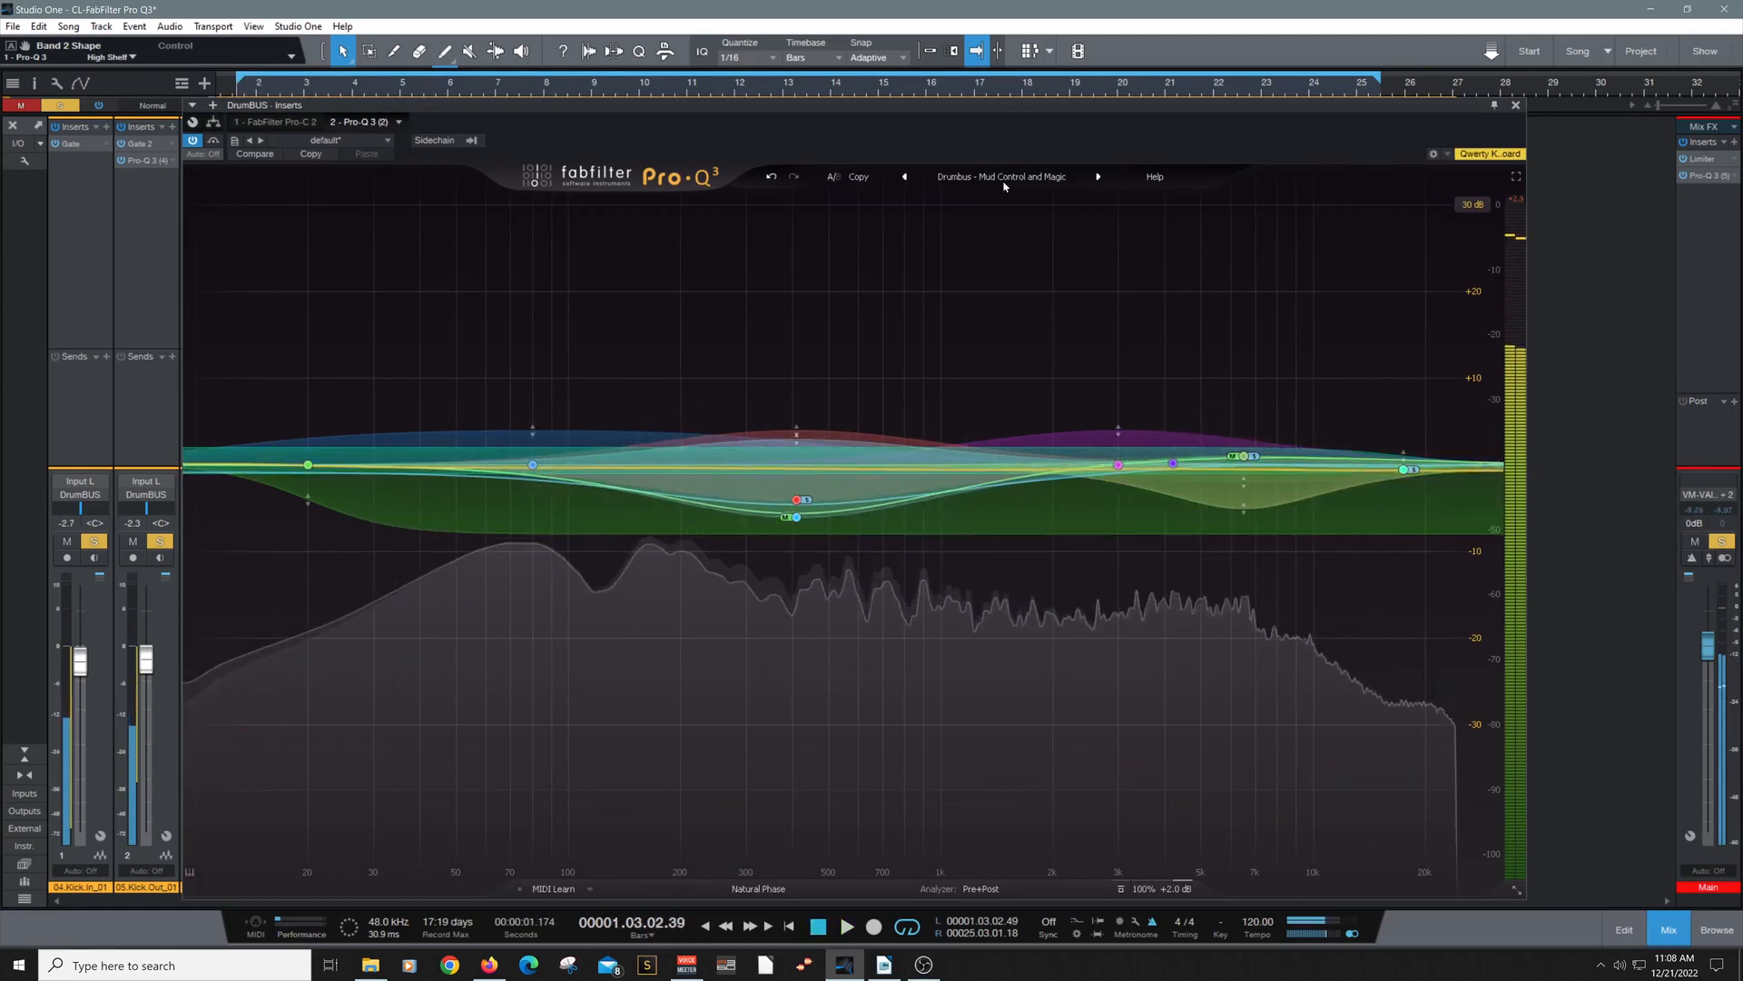
key("space")
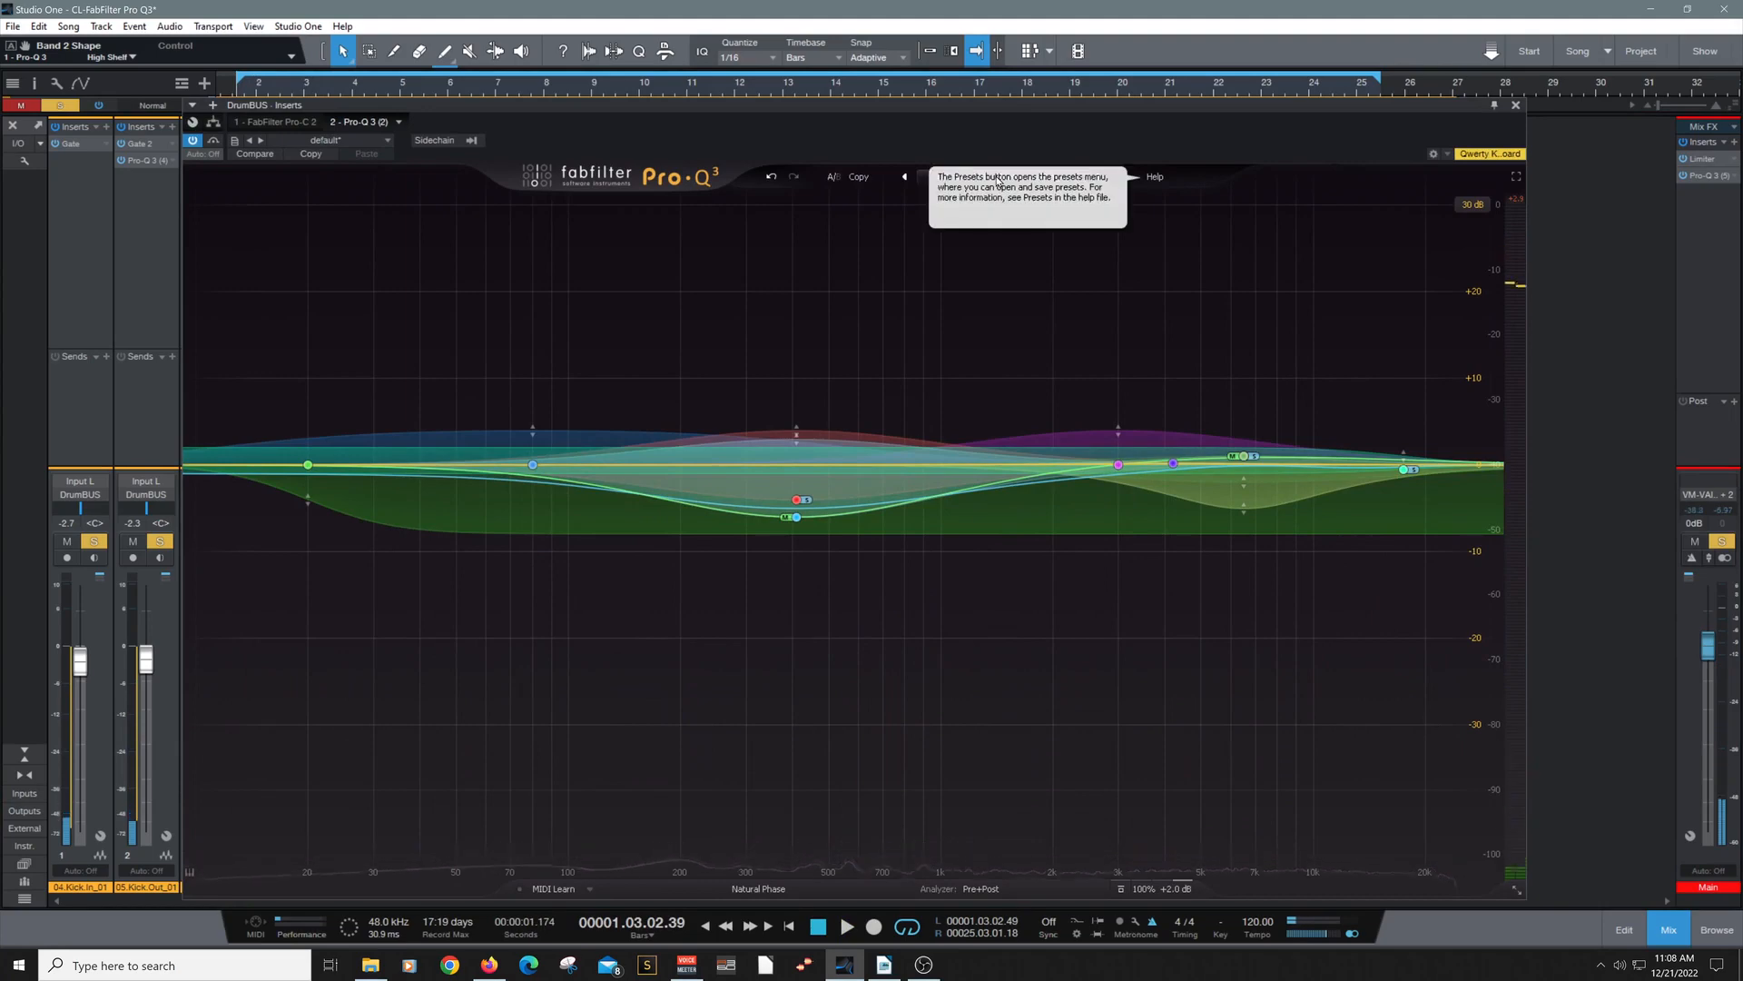
- Load the Default Setting preset in the drum bus EQ and play the drums with the flat curve
left_click(1009, 177)
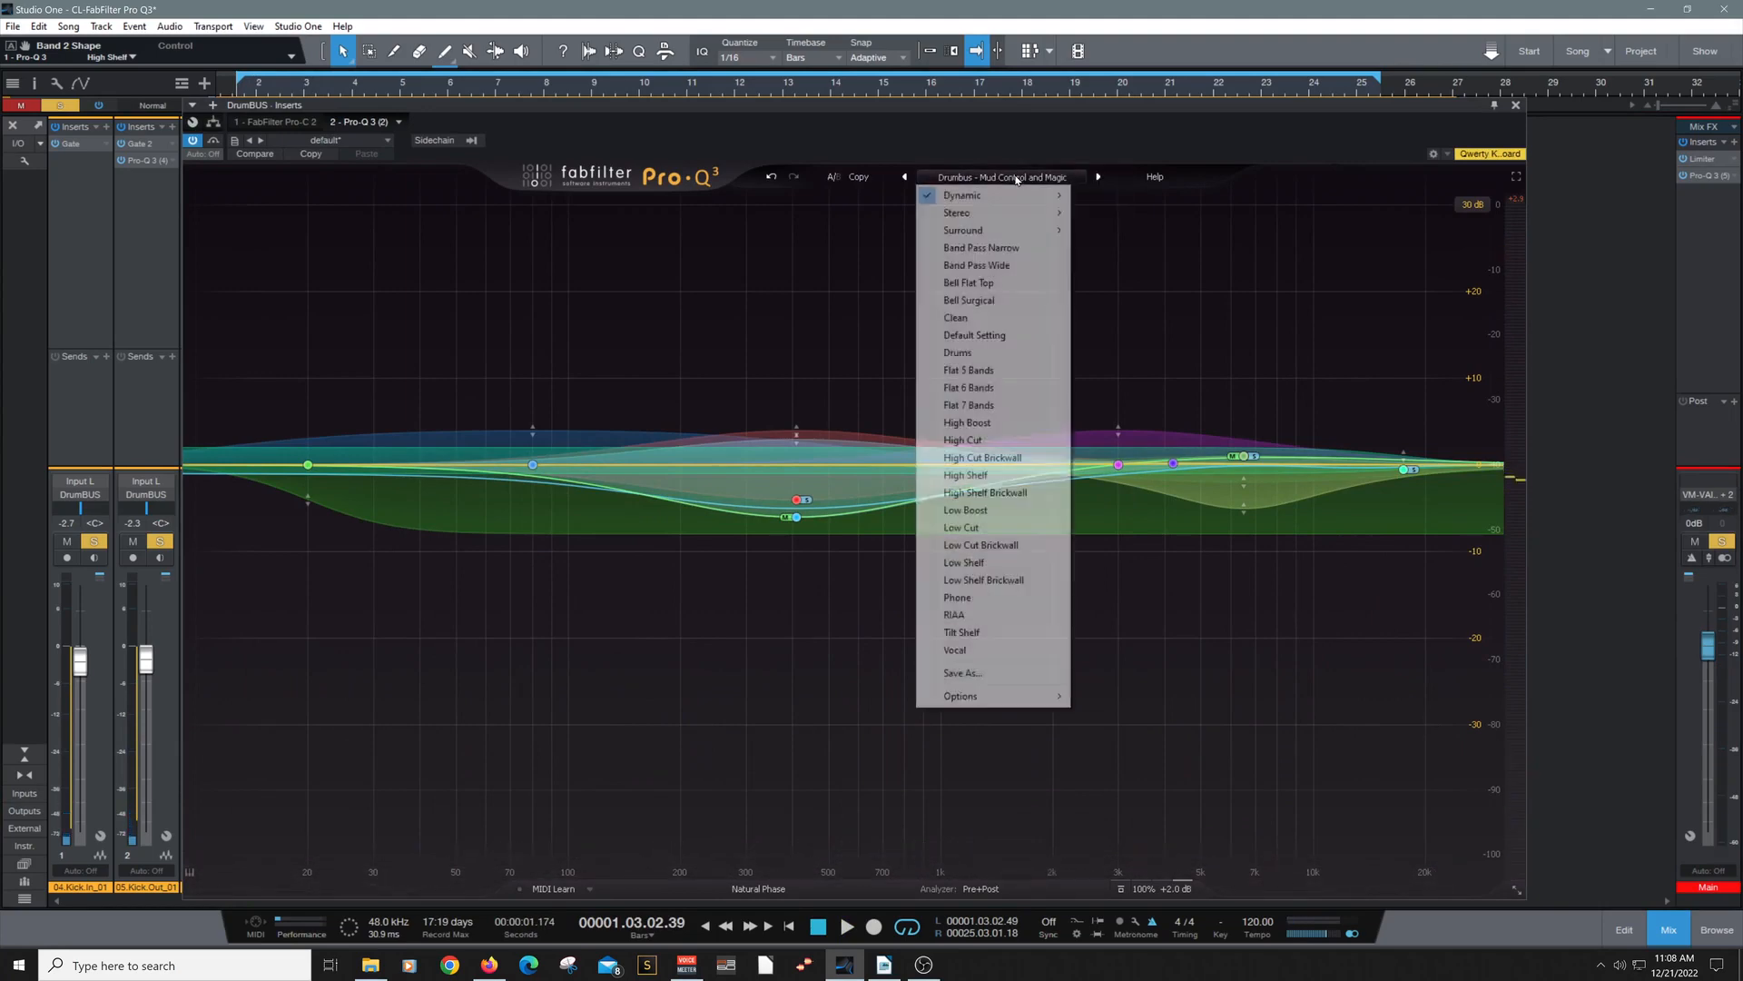
mouse_move(976, 200)
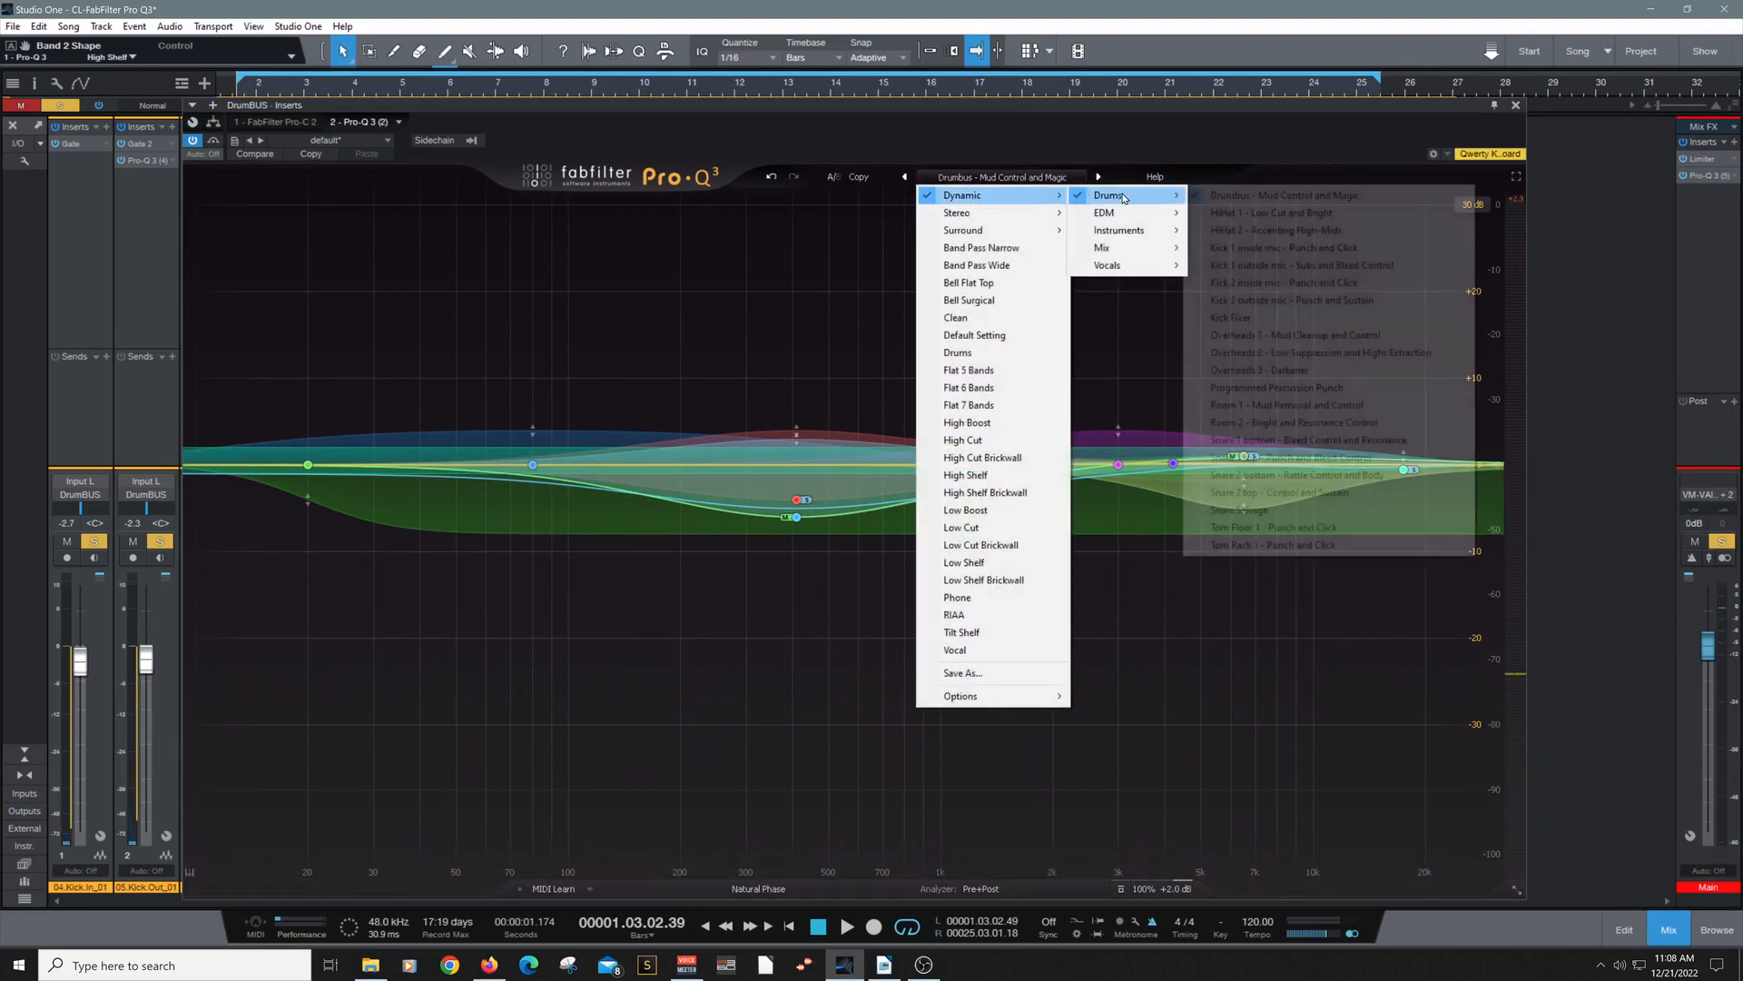
left_click(1051, 127)
left_click(1001, 177)
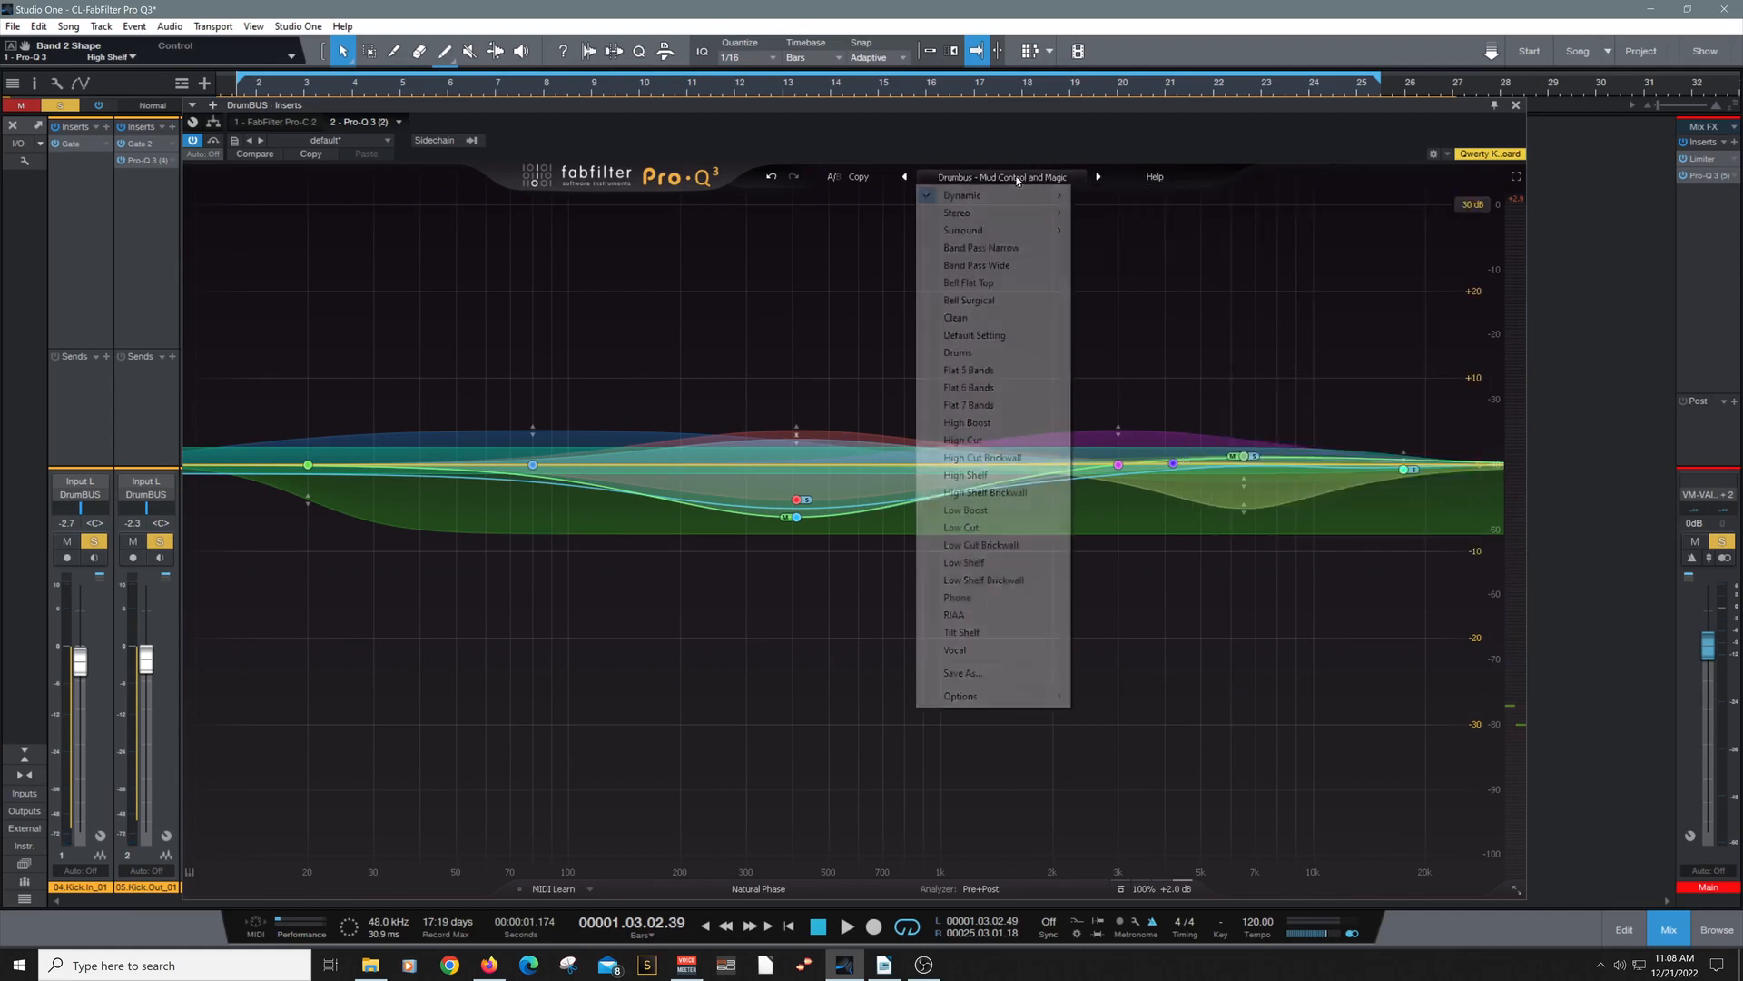
left_click(960, 338)
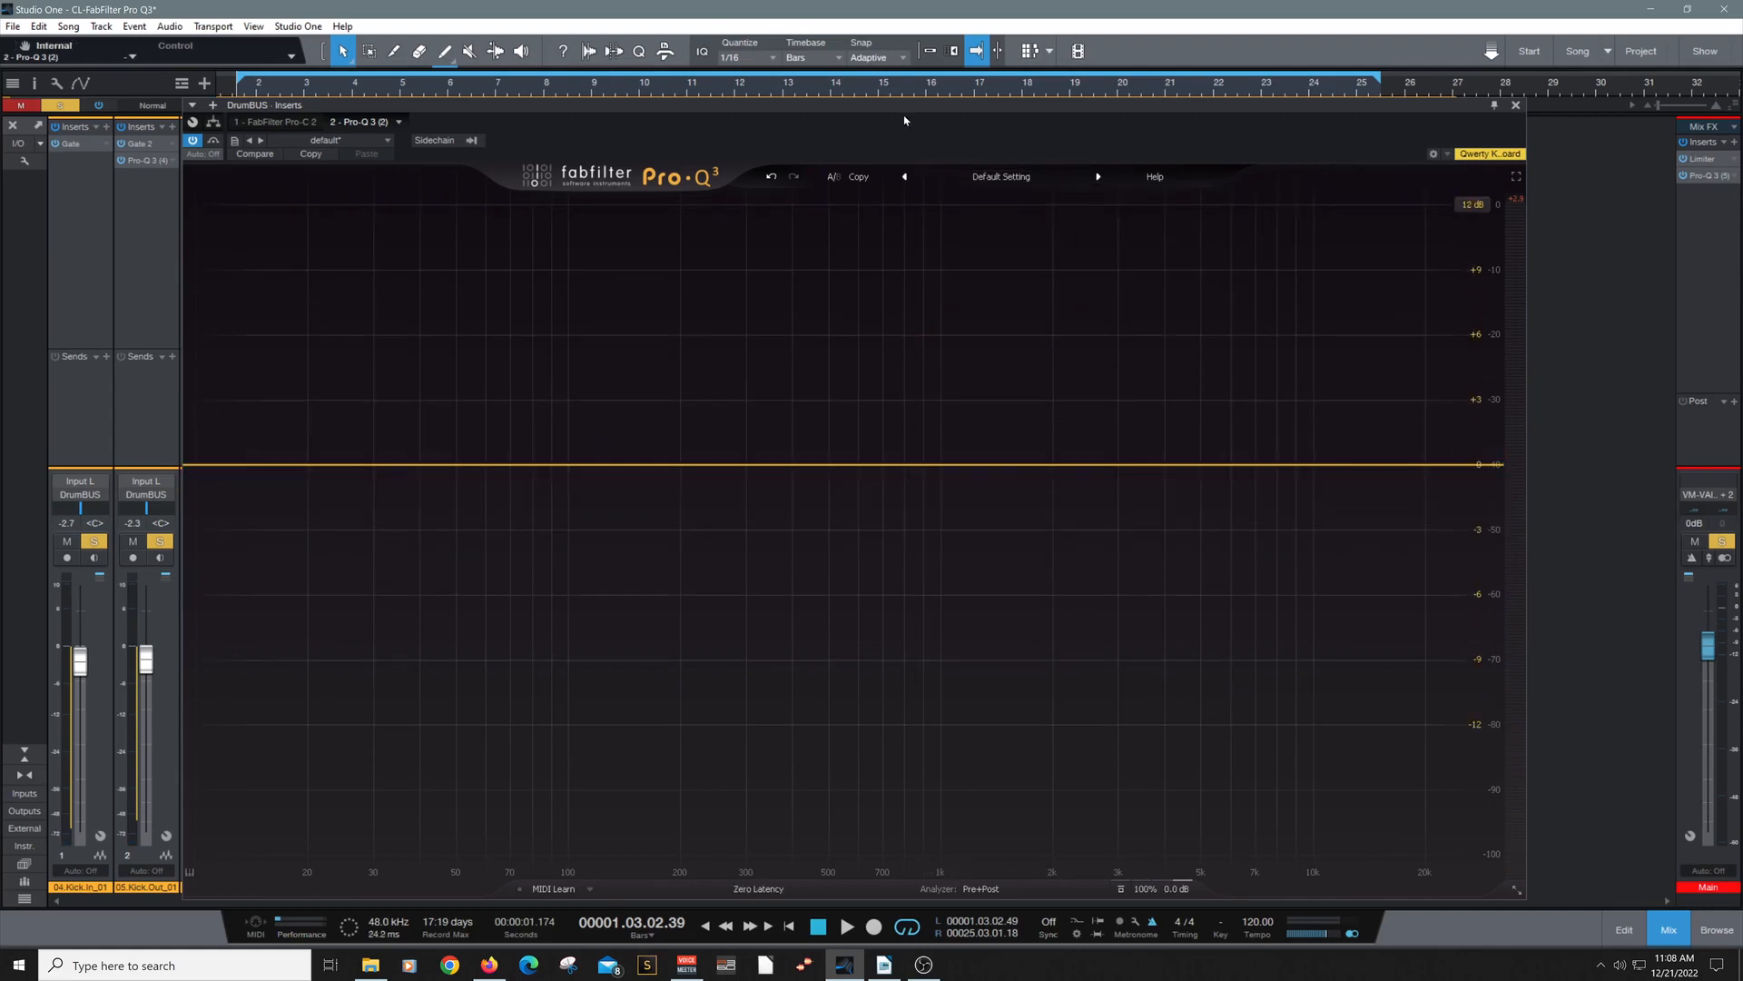
key("space")
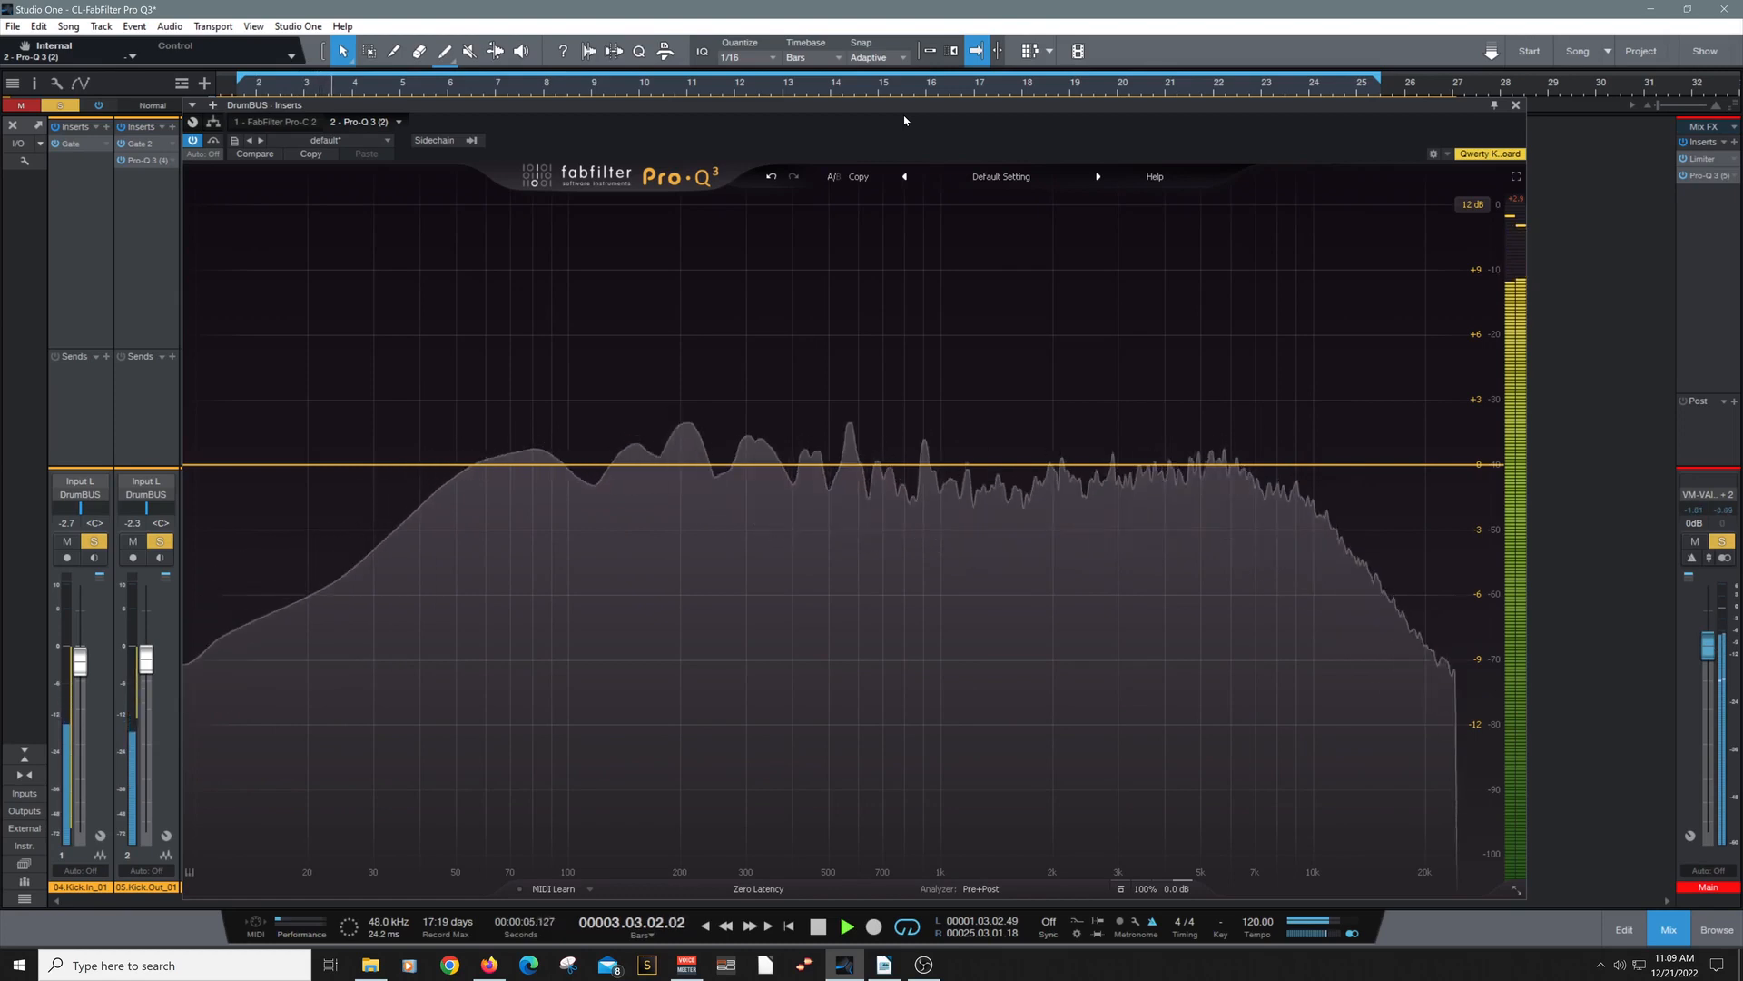
key("space")
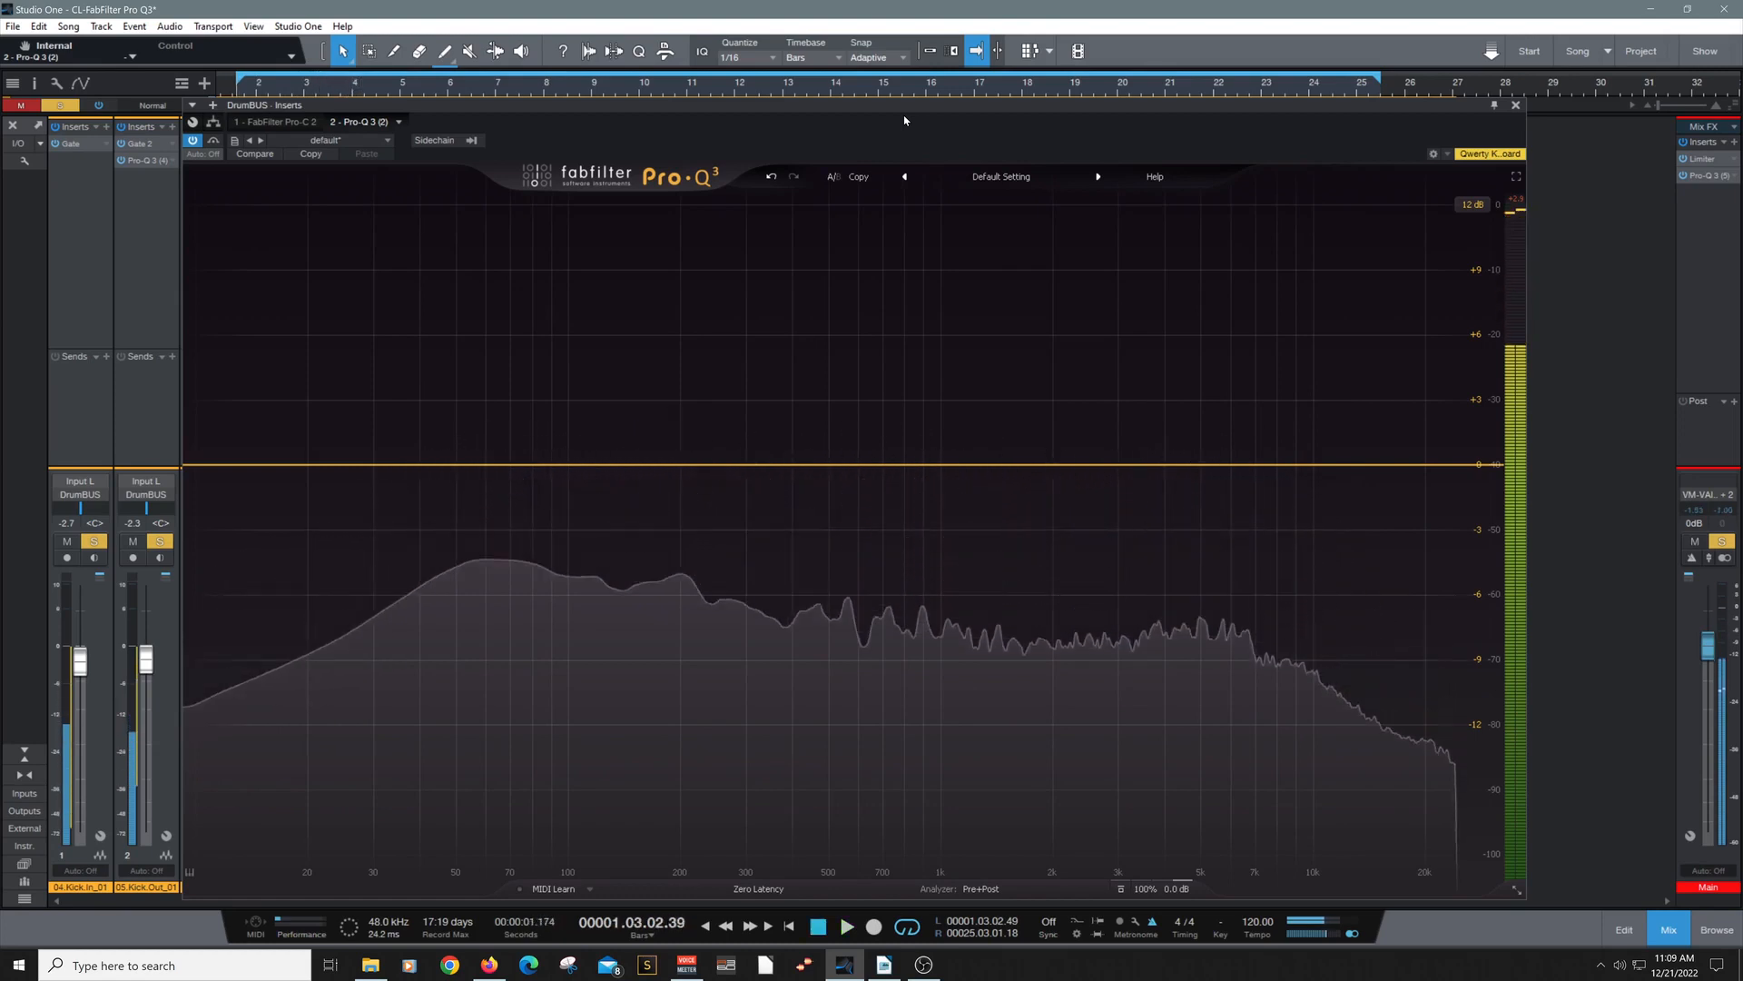
- Add three bands on the drum bus EQ's flat curve: about 448 Hz, the upper mids, and about 75 Hz
left_click(810, 465)
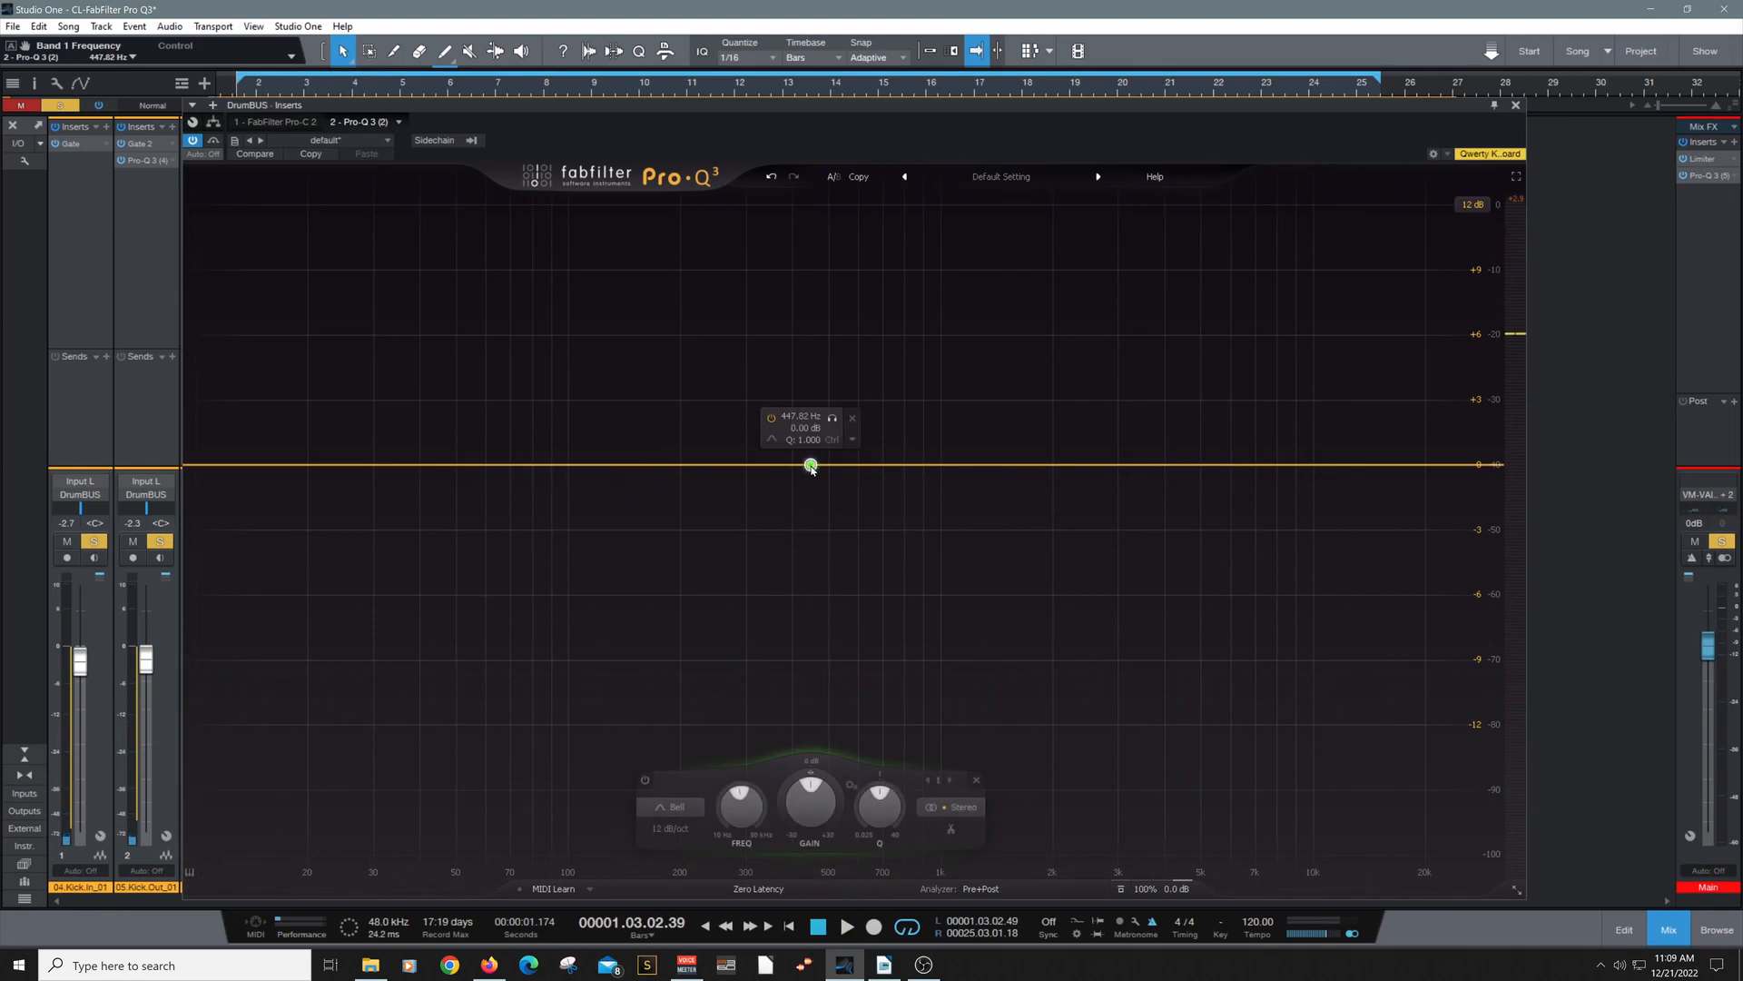
left_click(1044, 467)
left_click(523, 465)
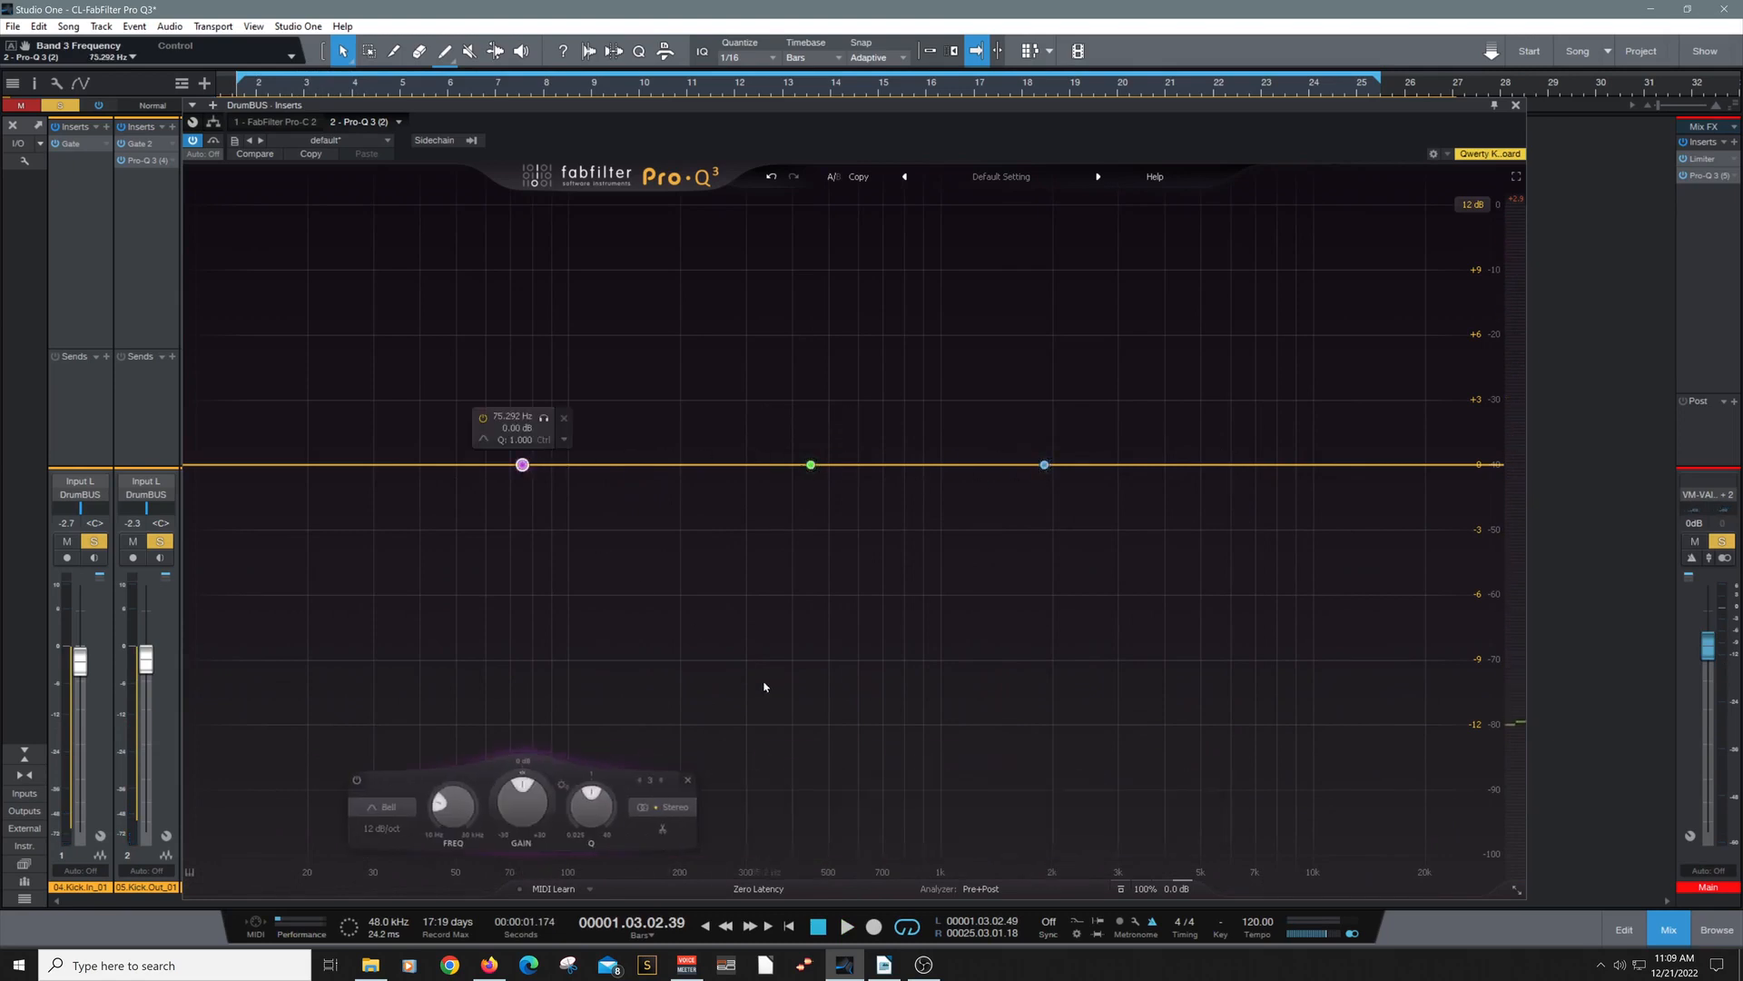
- Change the 447.82 Hz band's shape to Flat Tilt and compare it bypassed and enabled during playback
left_click(811, 465)
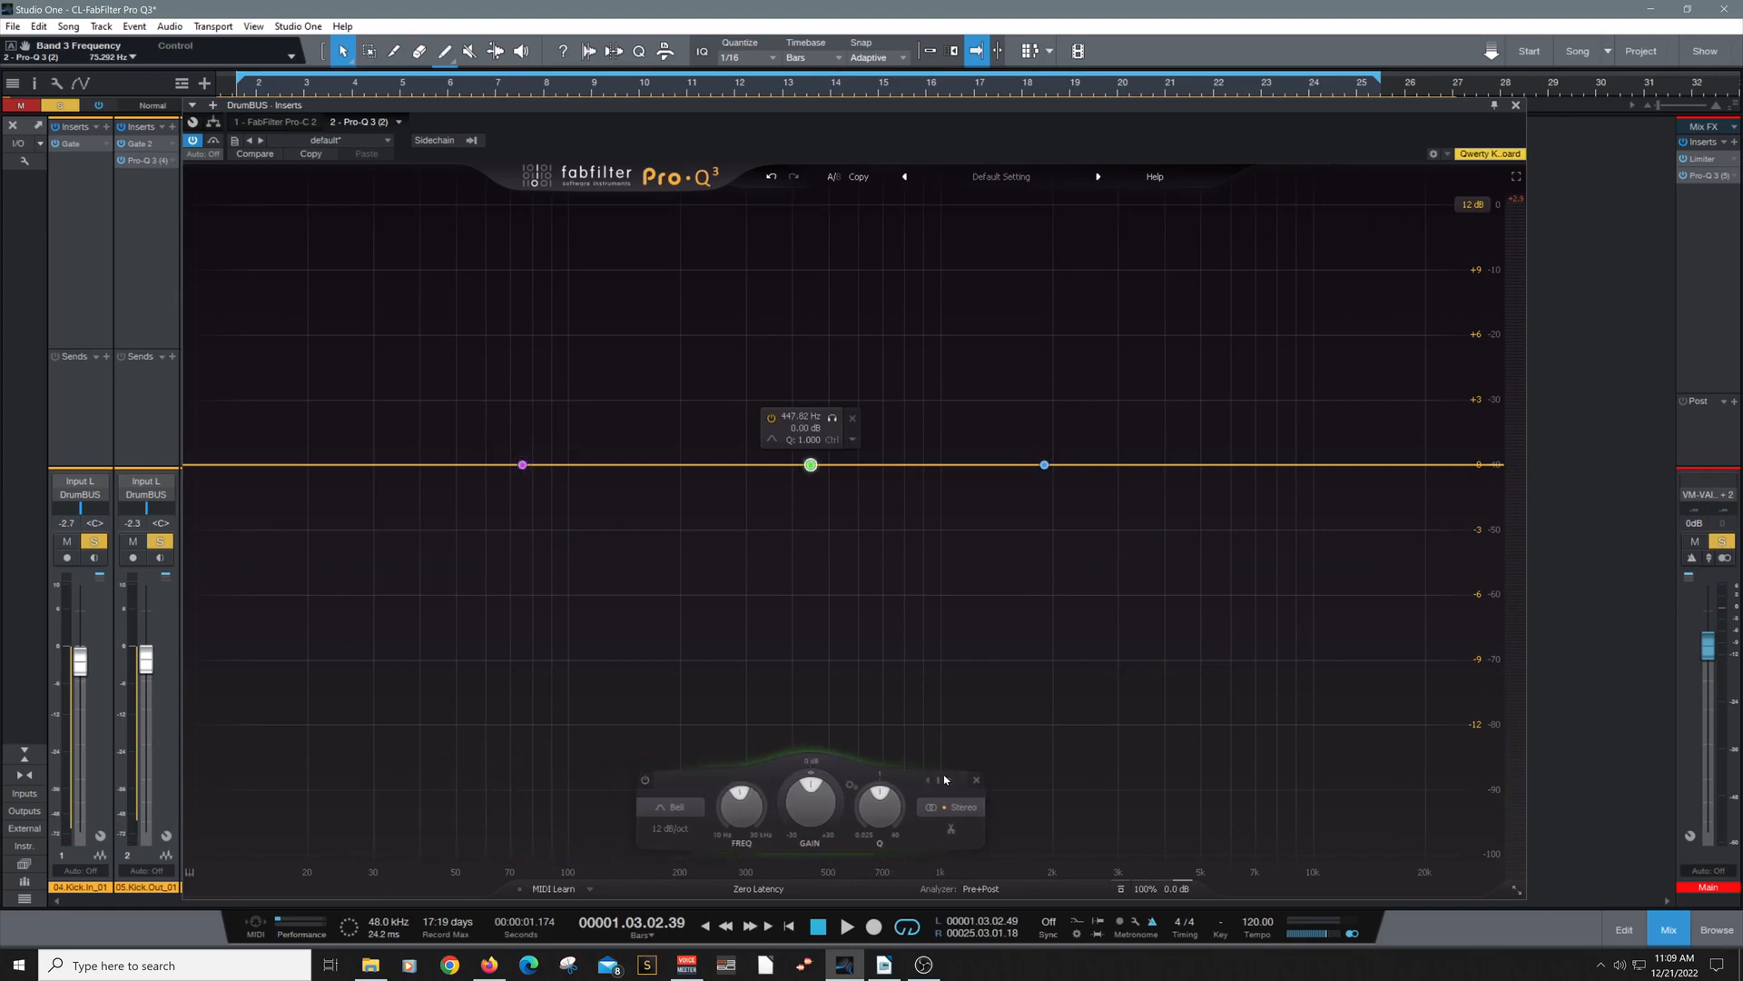
left_click(696, 808)
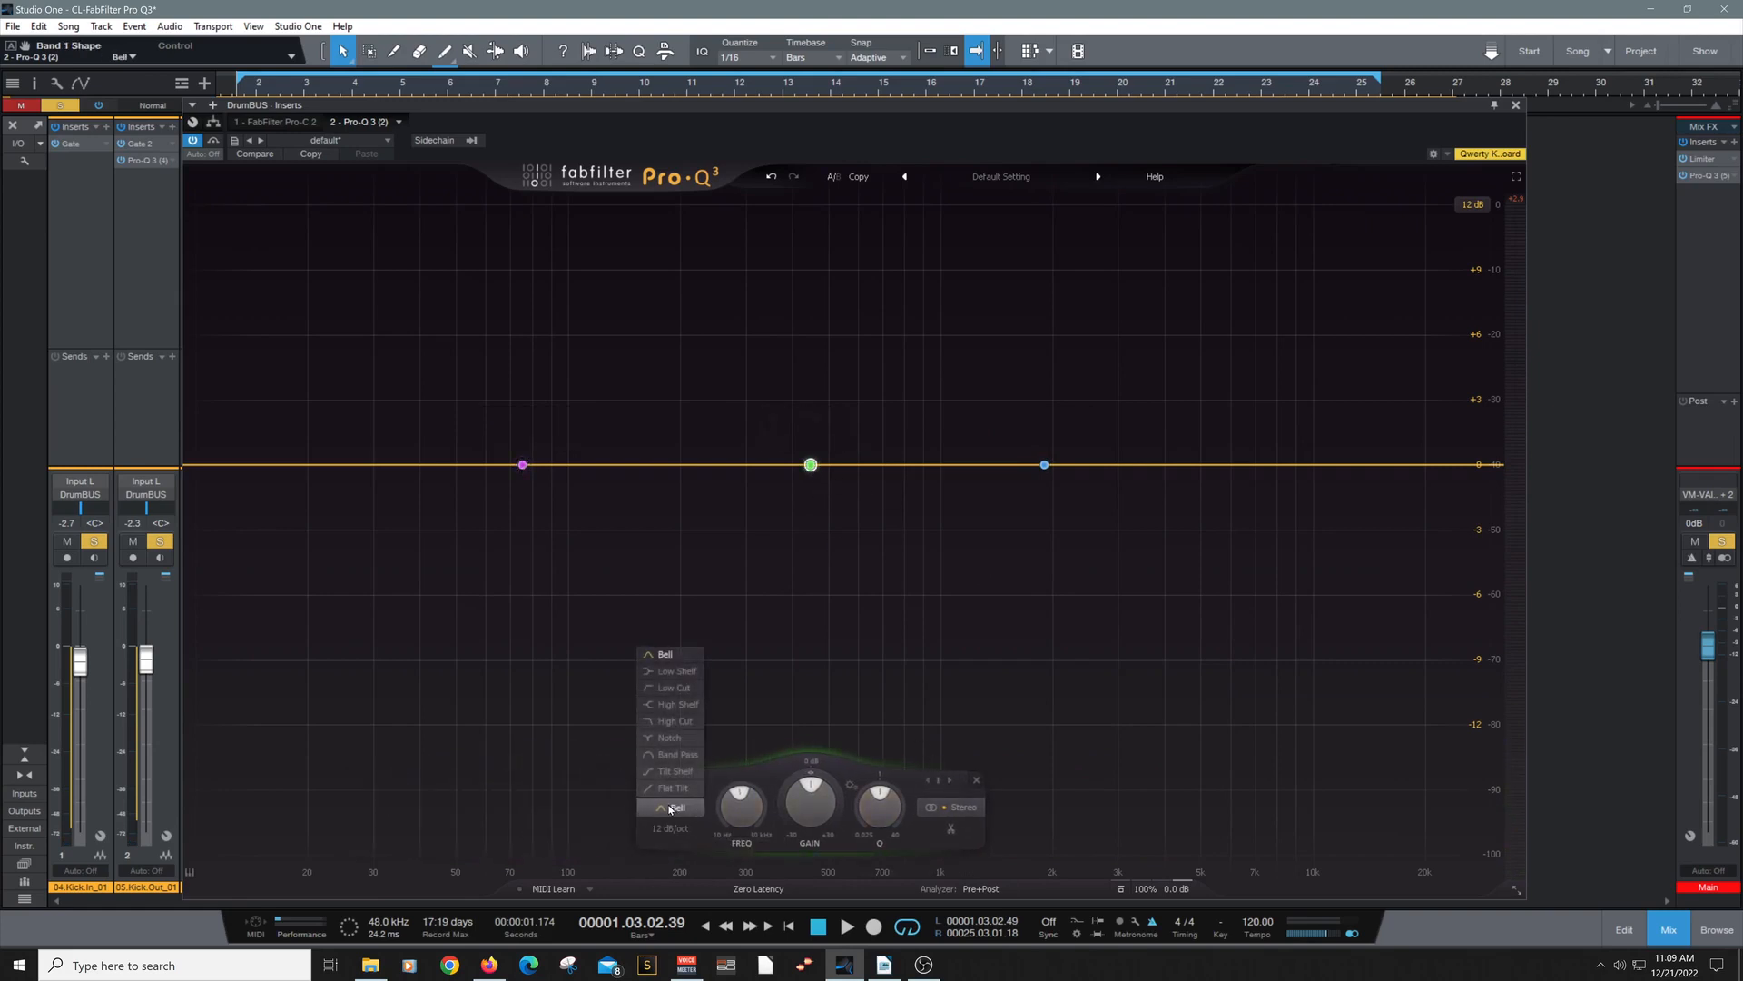
left_click(671, 788)
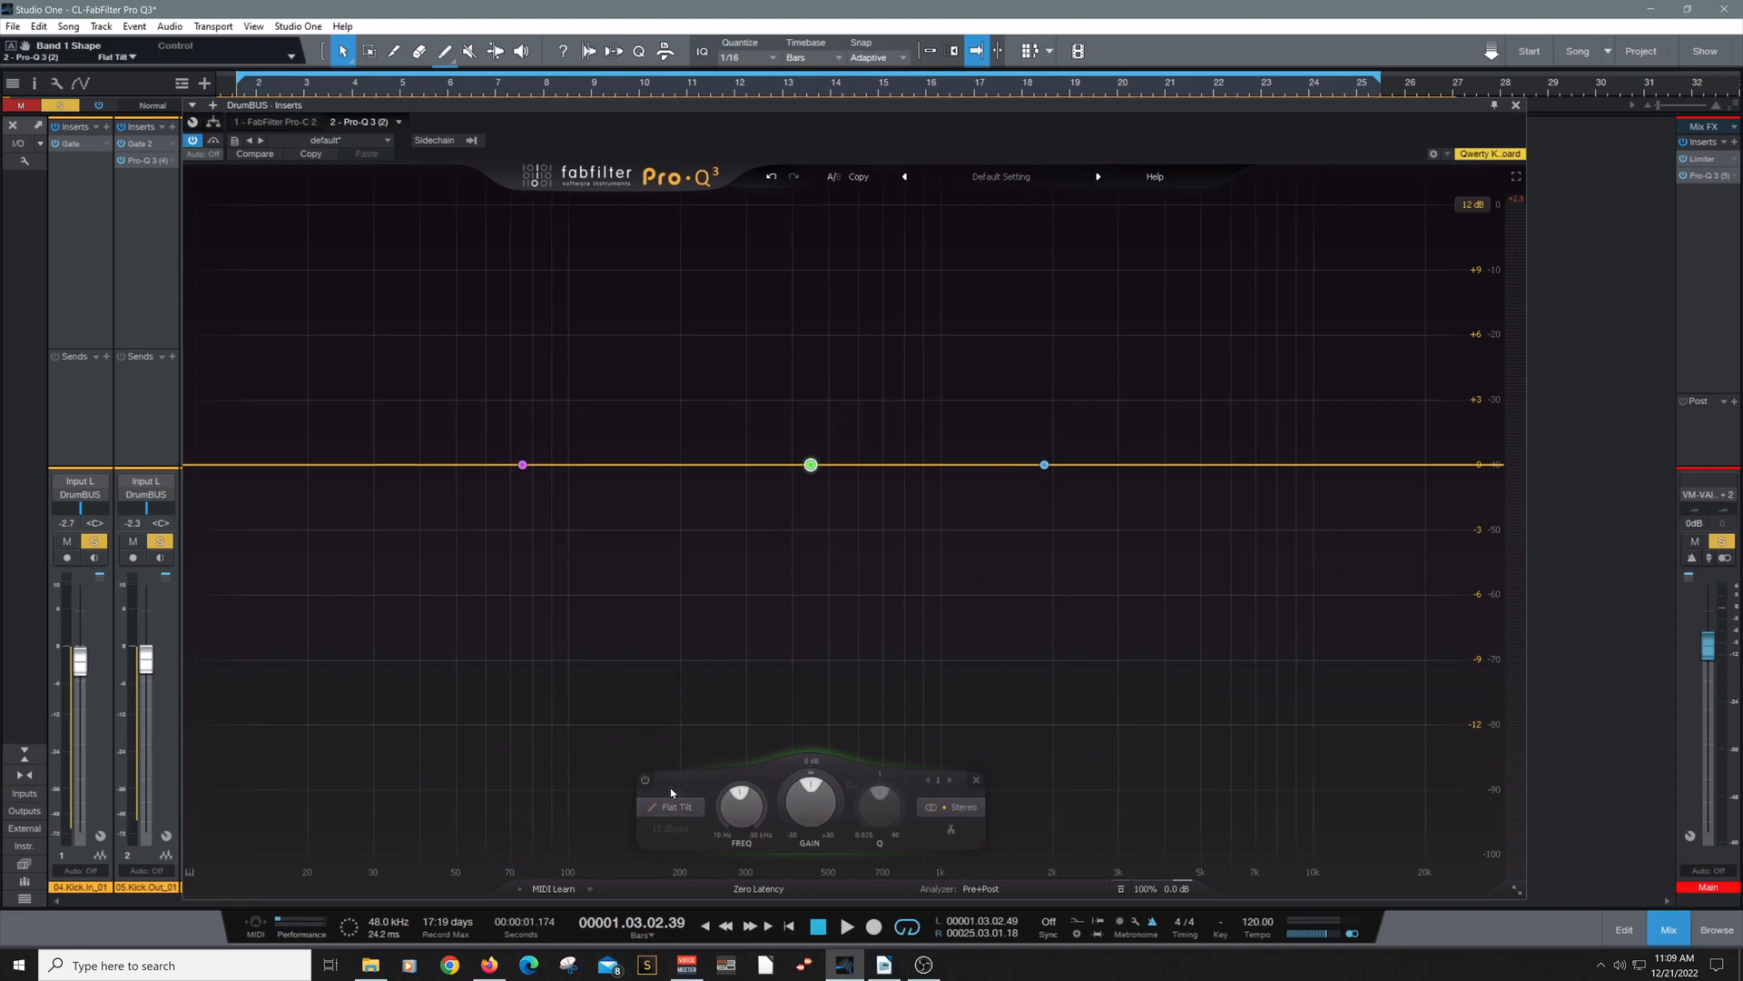
left_click(645, 779)
key("space")
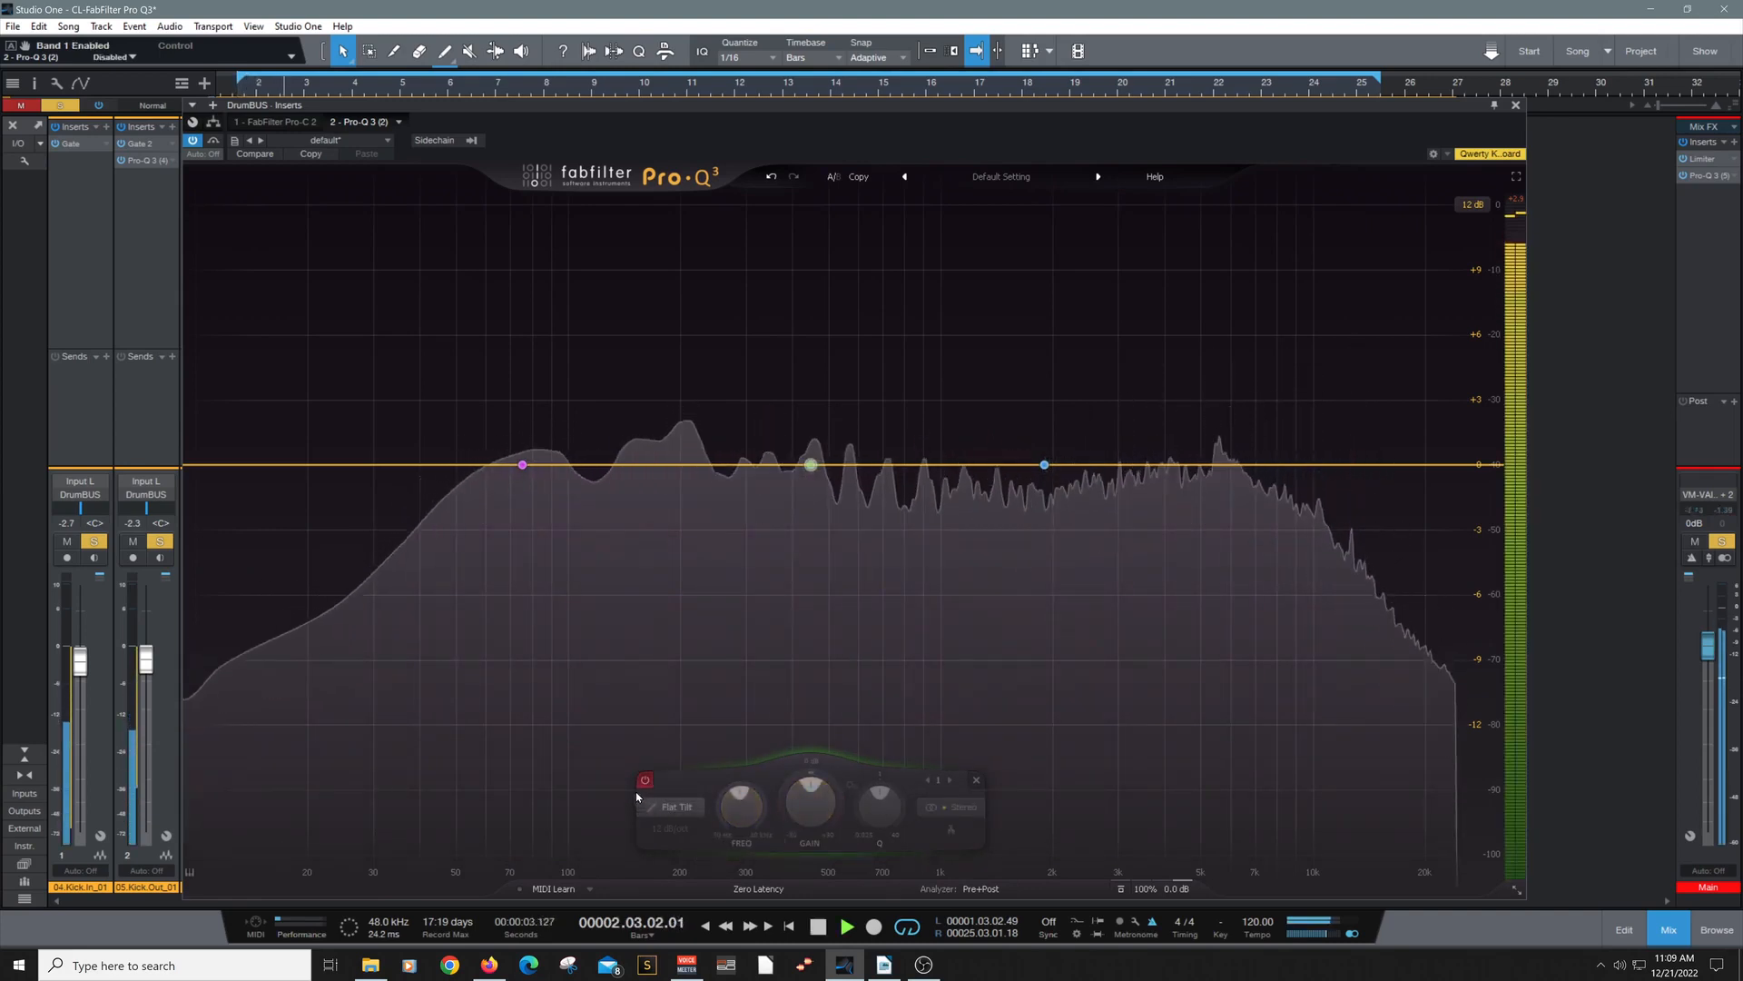
left_click(644, 781)
- Tilt the drum spectrum darker during playback, then ease the Flat Tilt band to about 419 Hz and -0.95 dB
mouse_move(810, 465)
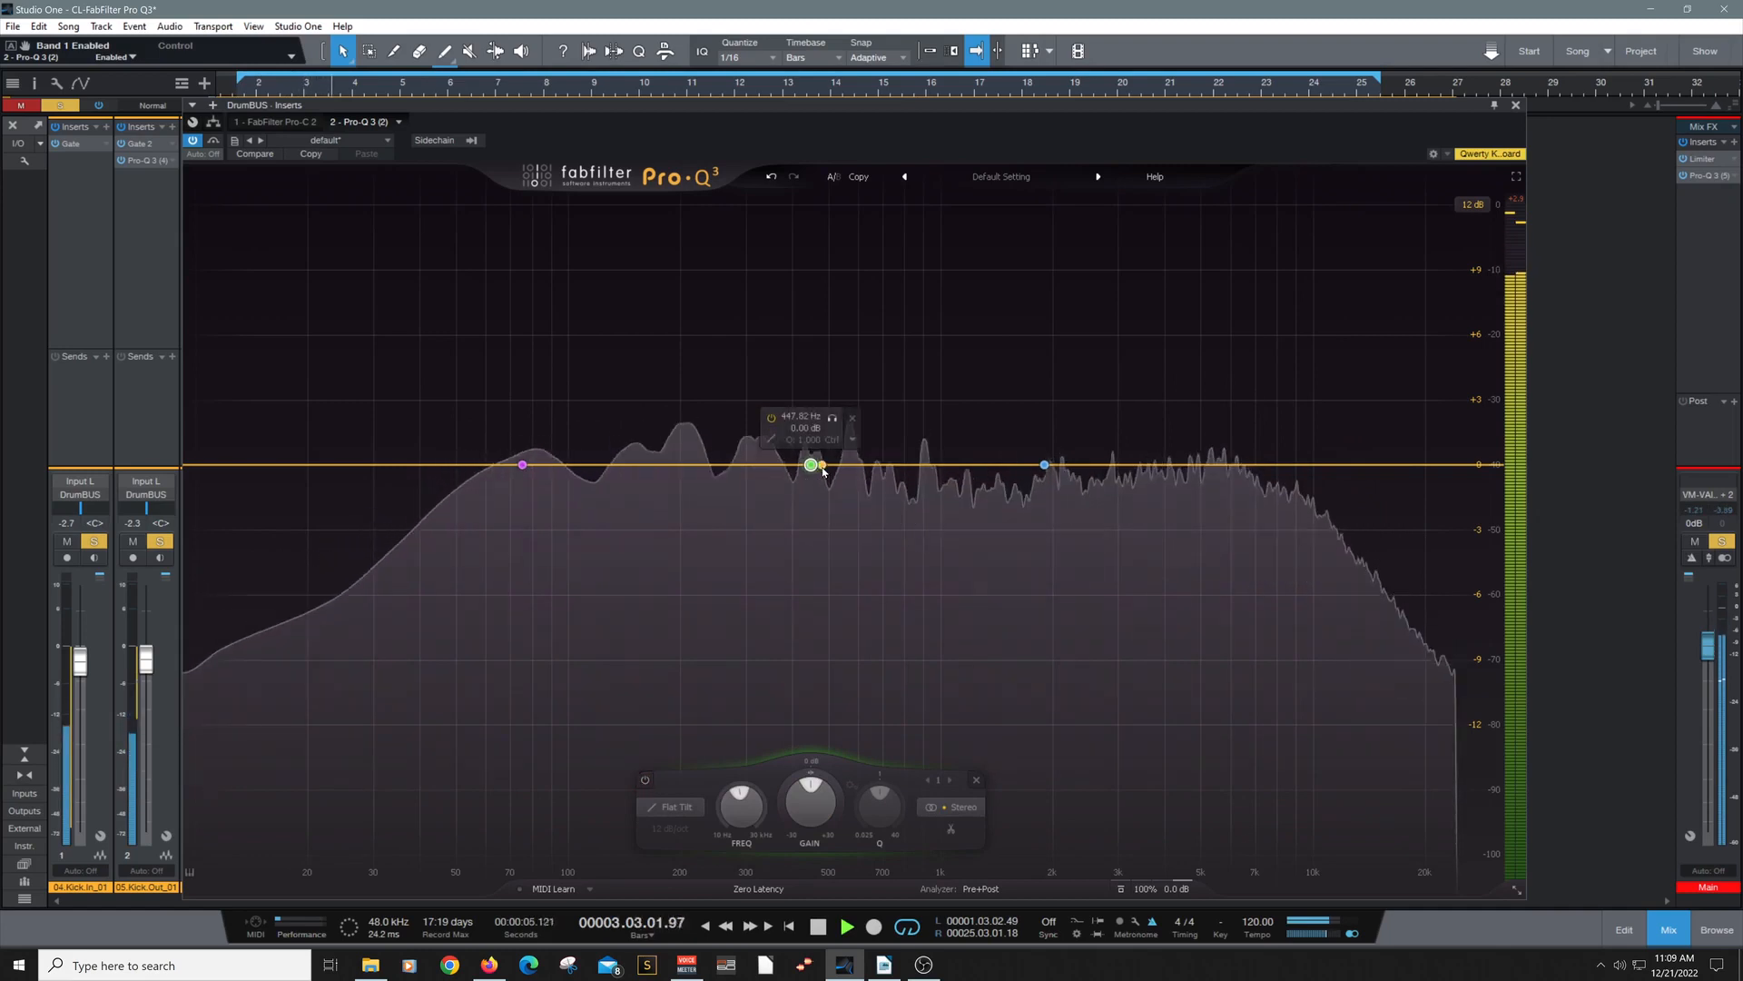
left_click_drag(811, 466, 792, 525)
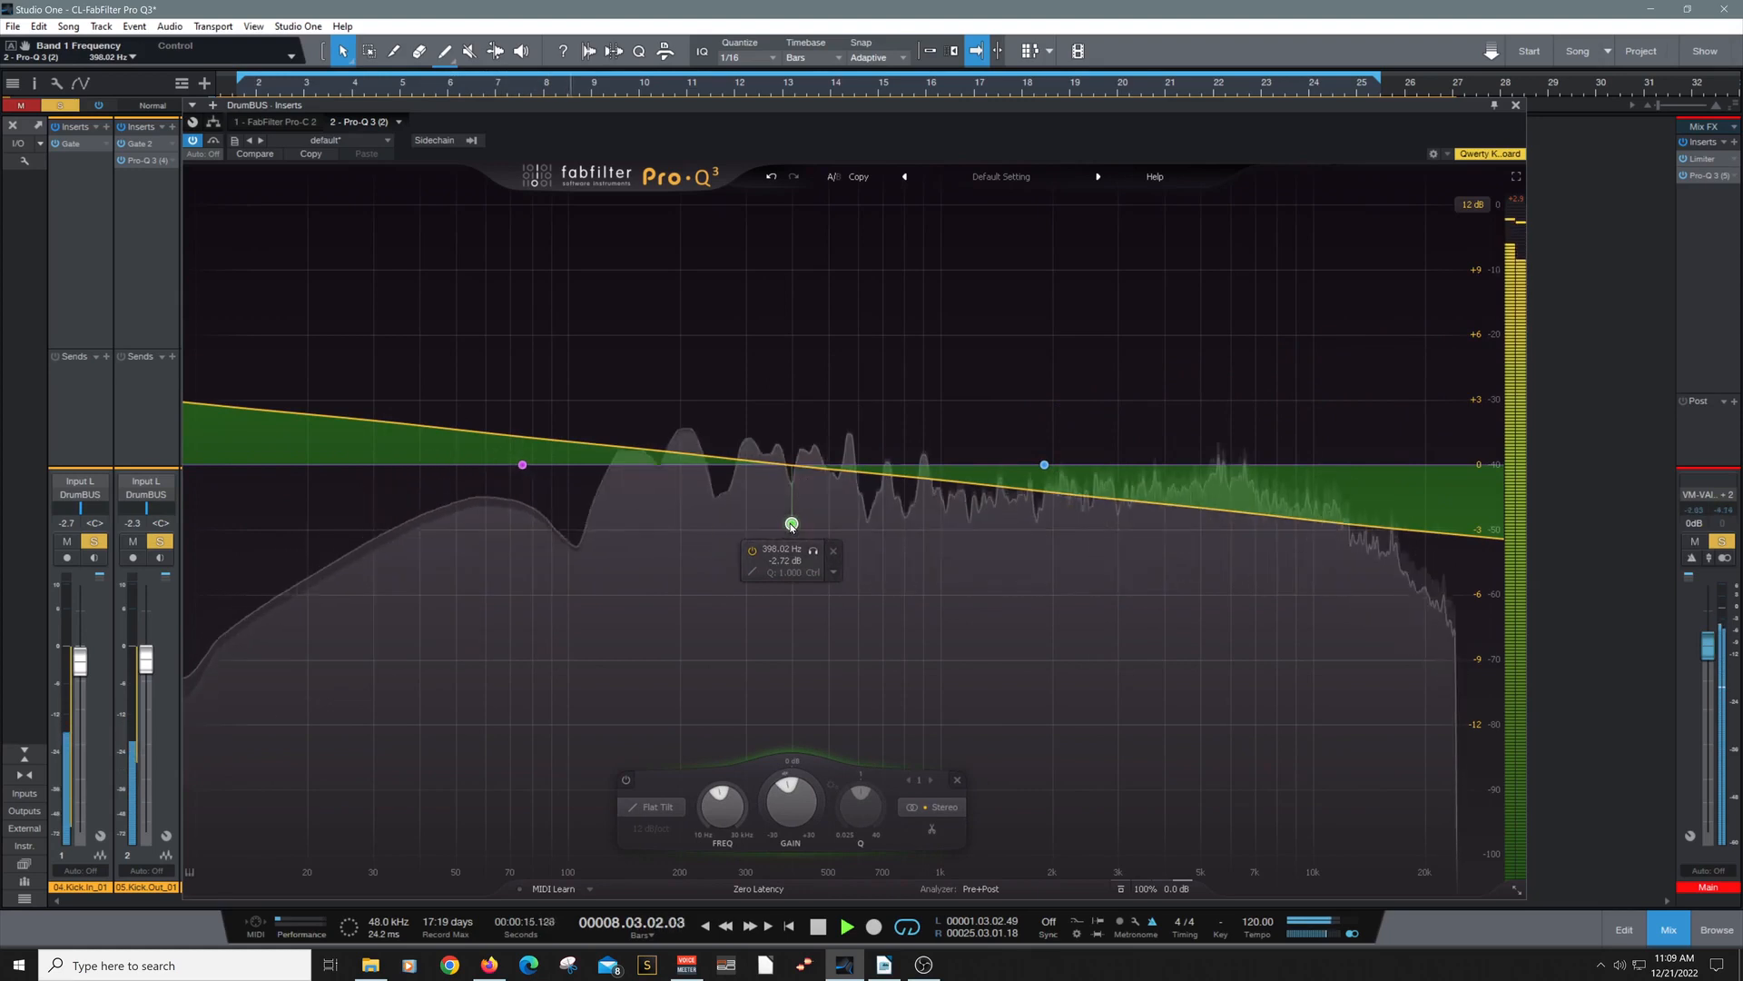
left_click_drag(791, 527, 794, 515)
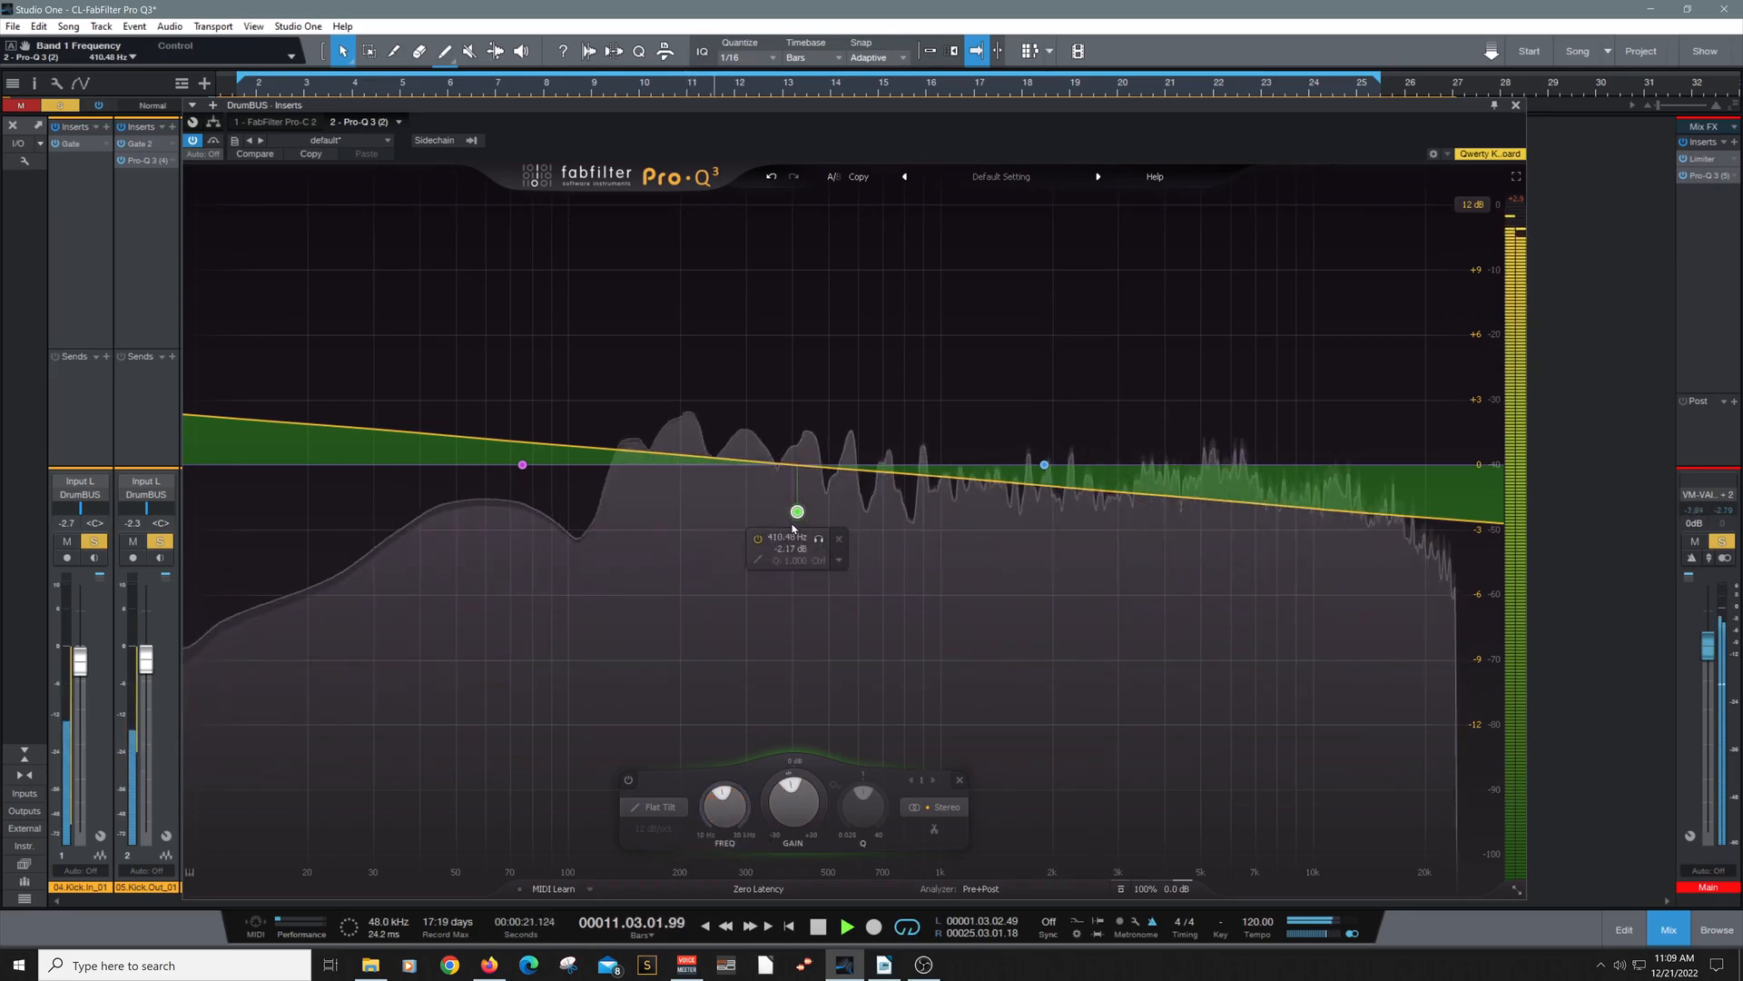
mouse_move(799, 515)
left_mouse_down()
mouse_move(794, 393)
mouse_move(791, 445)
mouse_move(757, 467)
mouse_move(613, 399)
mouse_move(848, 418)
mouse_move(801, 493)
mouse_move(735, 498)
mouse_move(829, 507)
mouse_move(824, 475)
mouse_move(822, 496)
mouse_move(788, 487)
mouse_move(803, 492)
left_mouse_up()
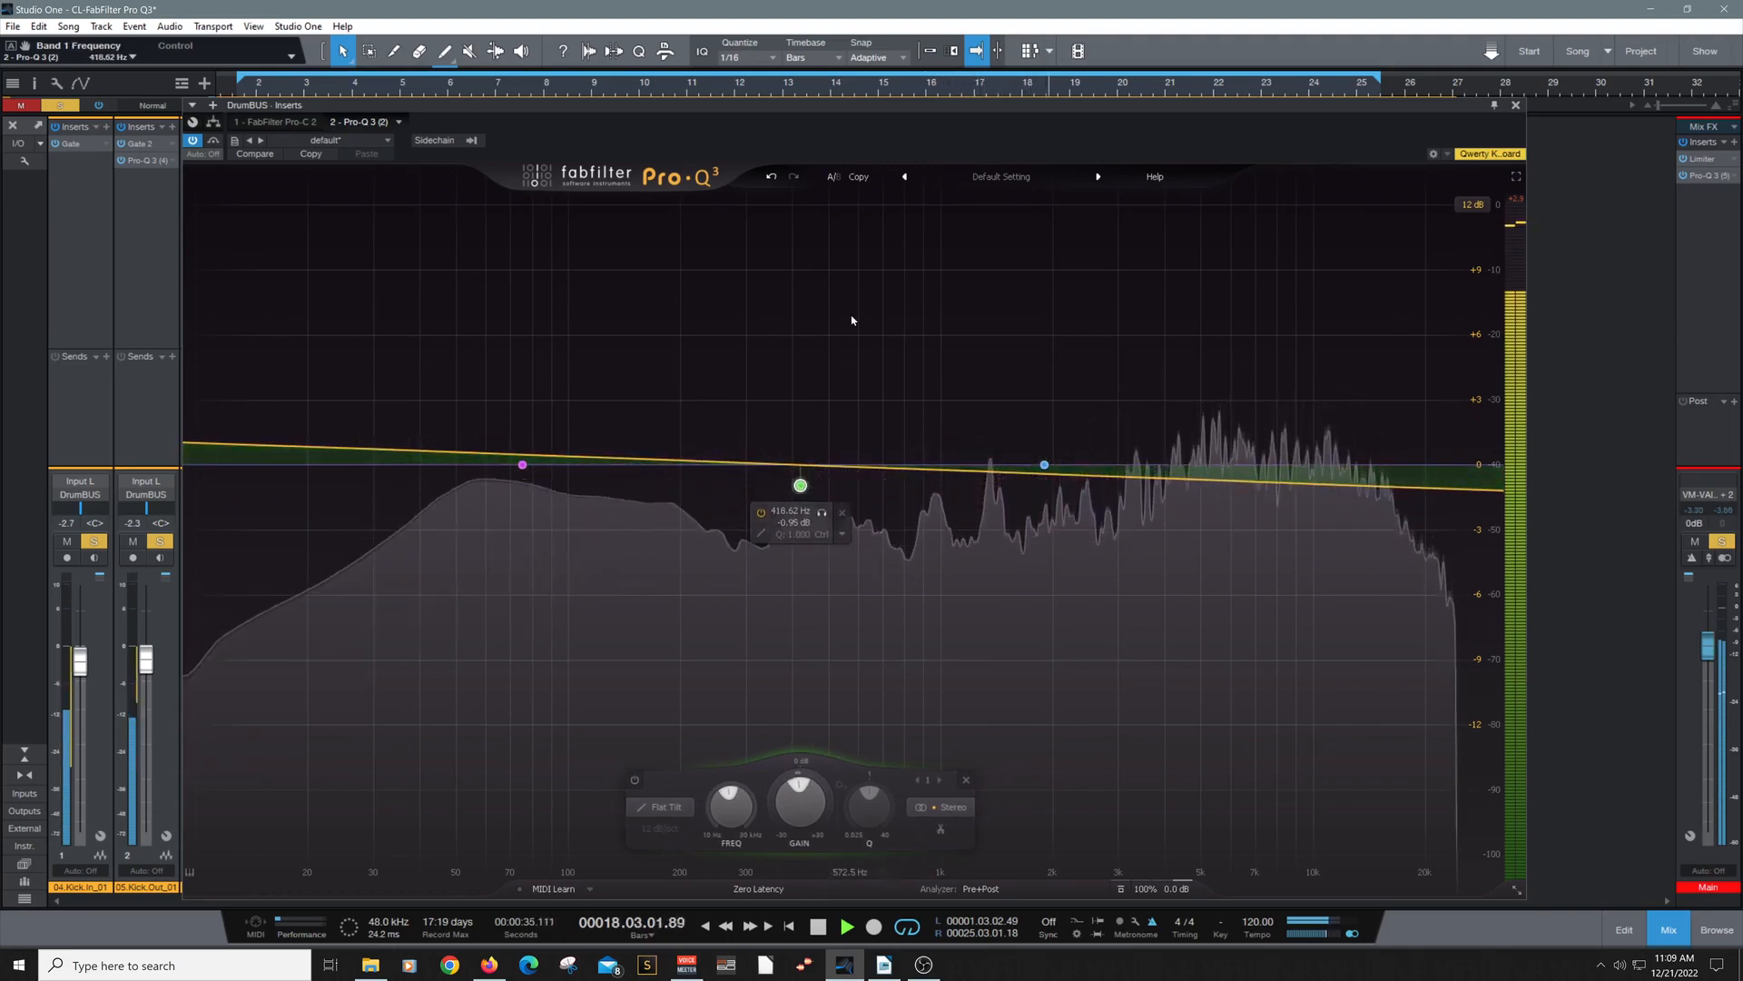
key("space")
- Delete the Flat Tilt band, load the dynamic drums preset Drumbus - Mud Control and Magic and audition it
mouse_move(800, 488)
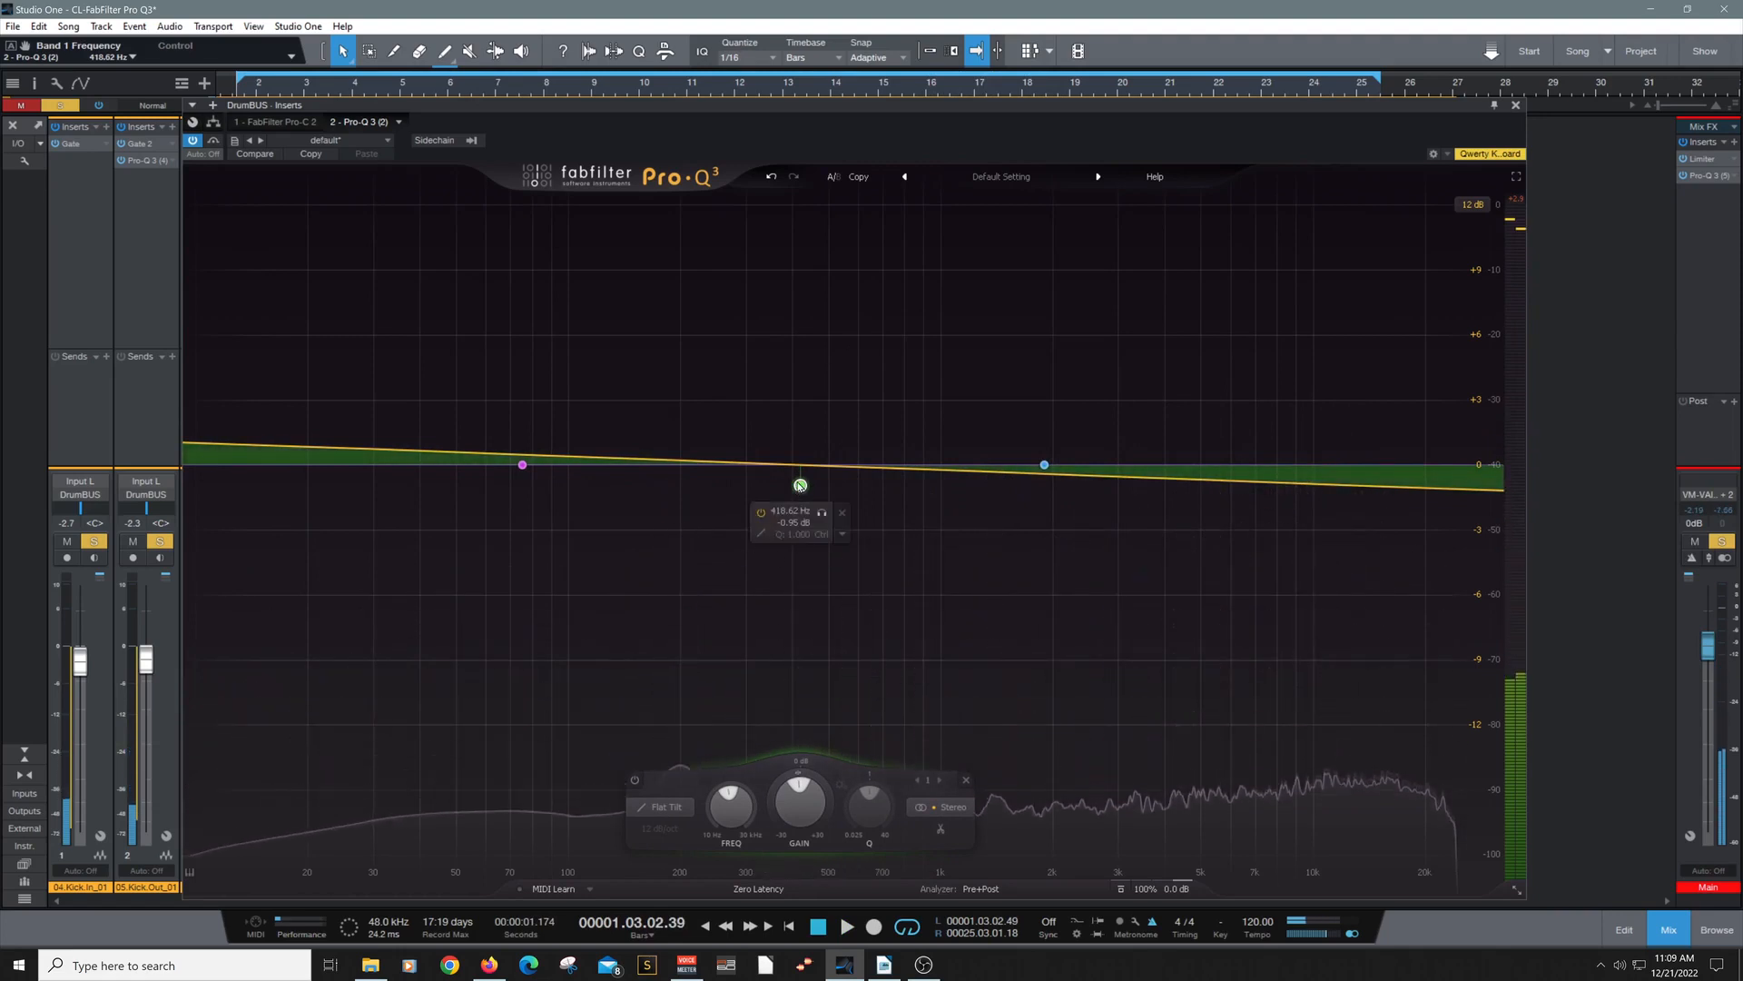
left_click(842, 515)
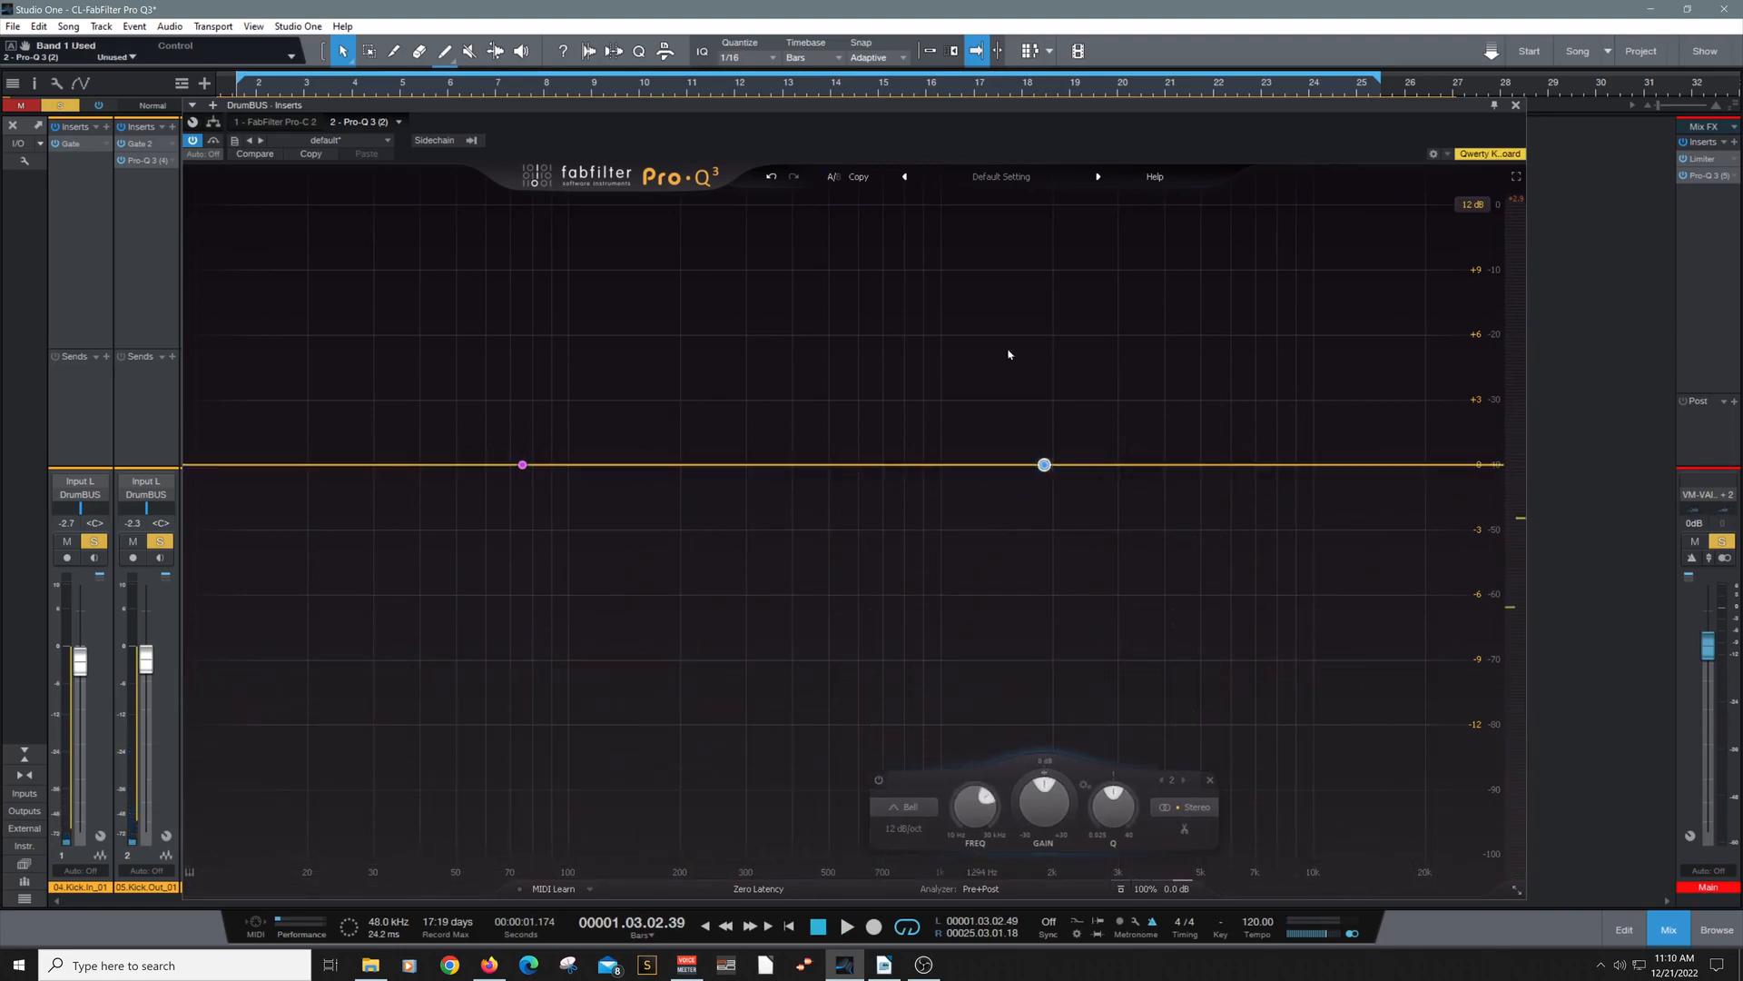
left_click(1021, 181)
mouse_move(1016, 197)
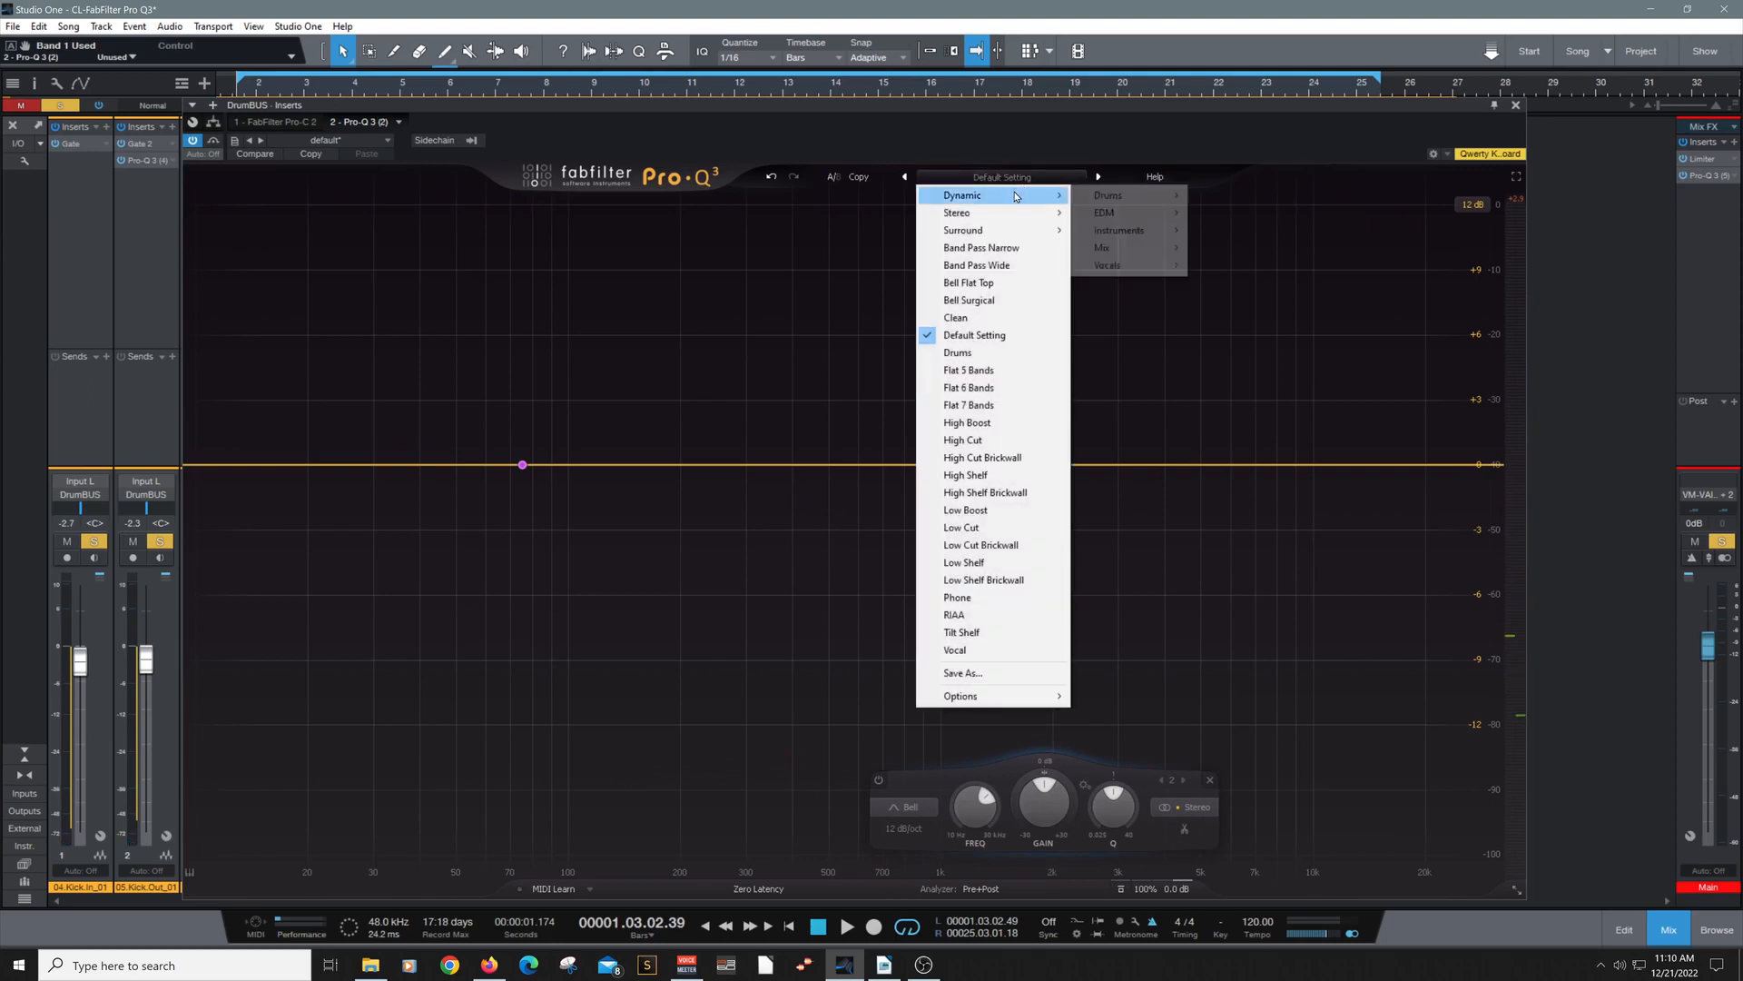
mouse_move(1105, 204)
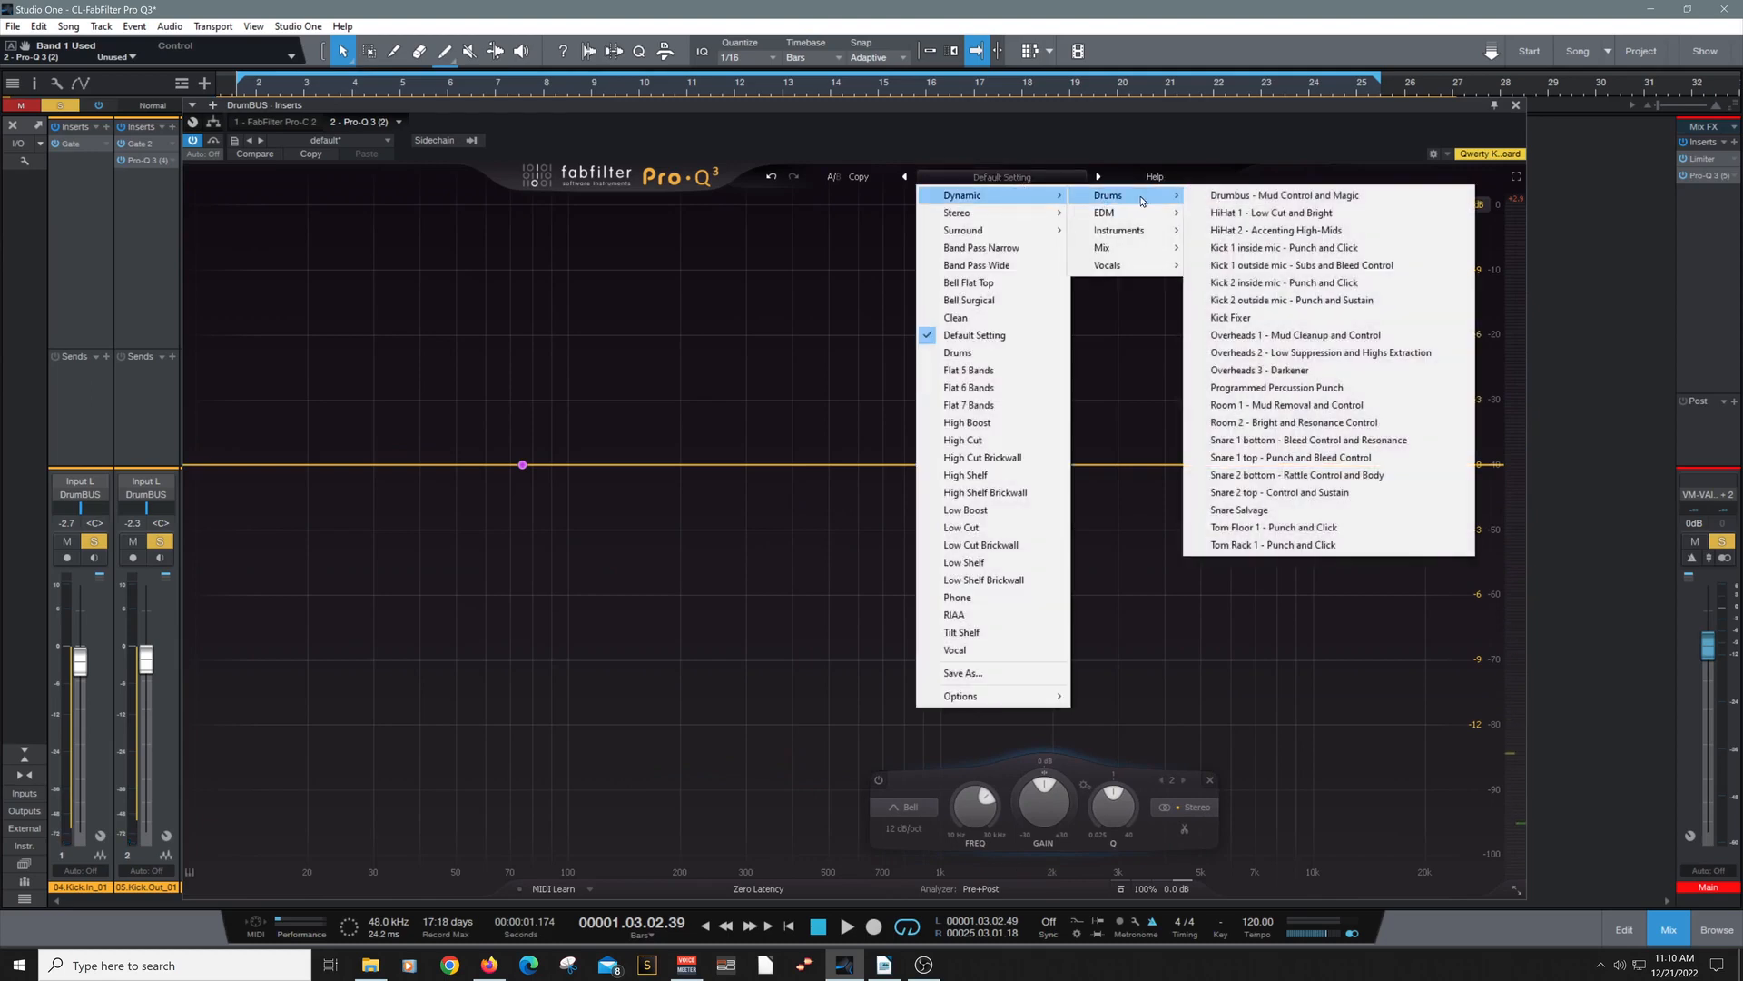
left_click(1212, 197)
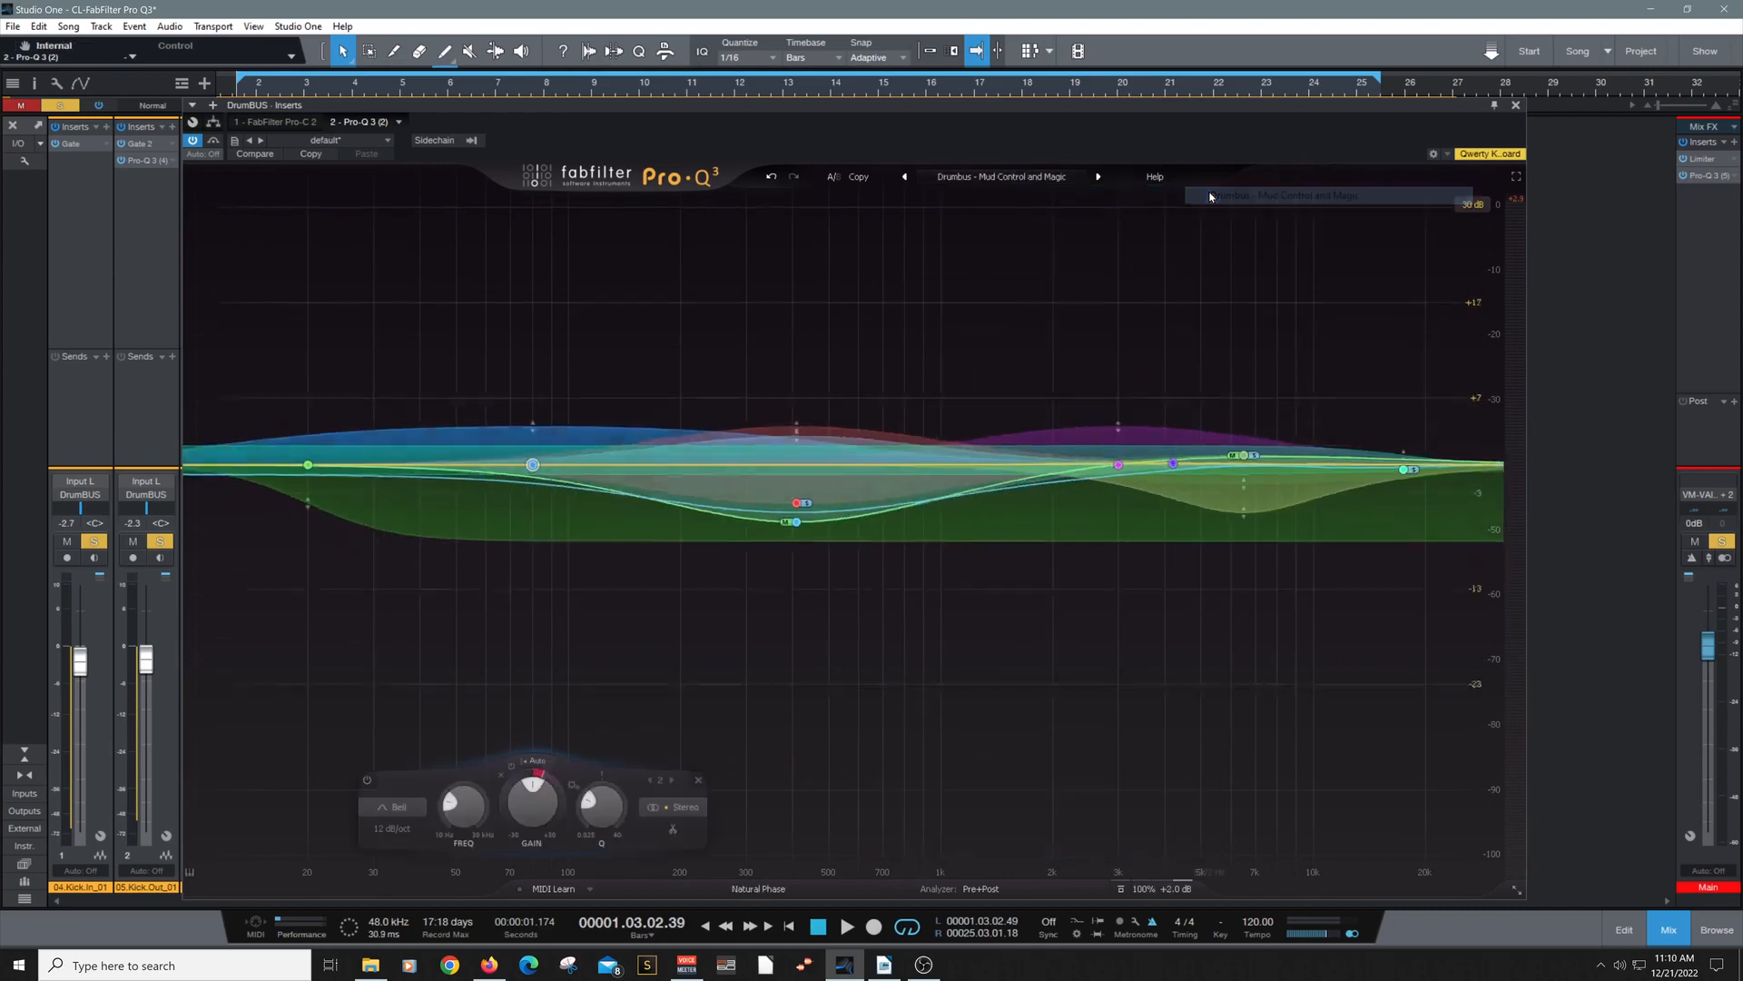
key("space")
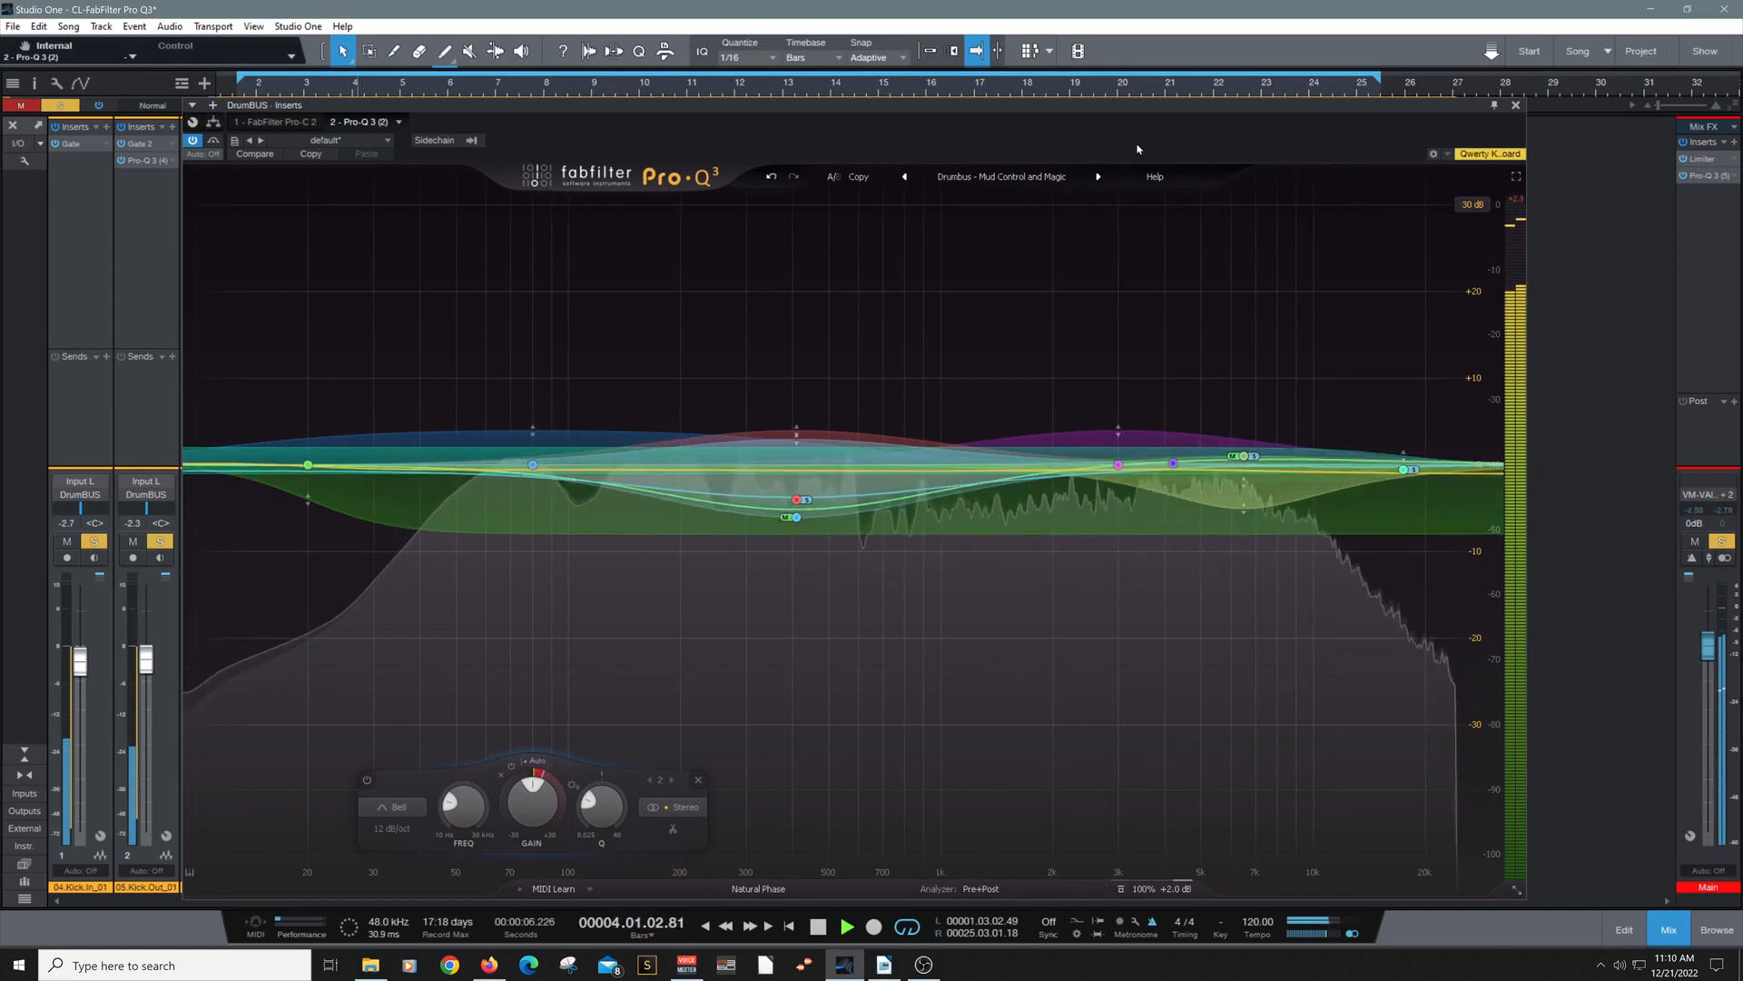
key("space")
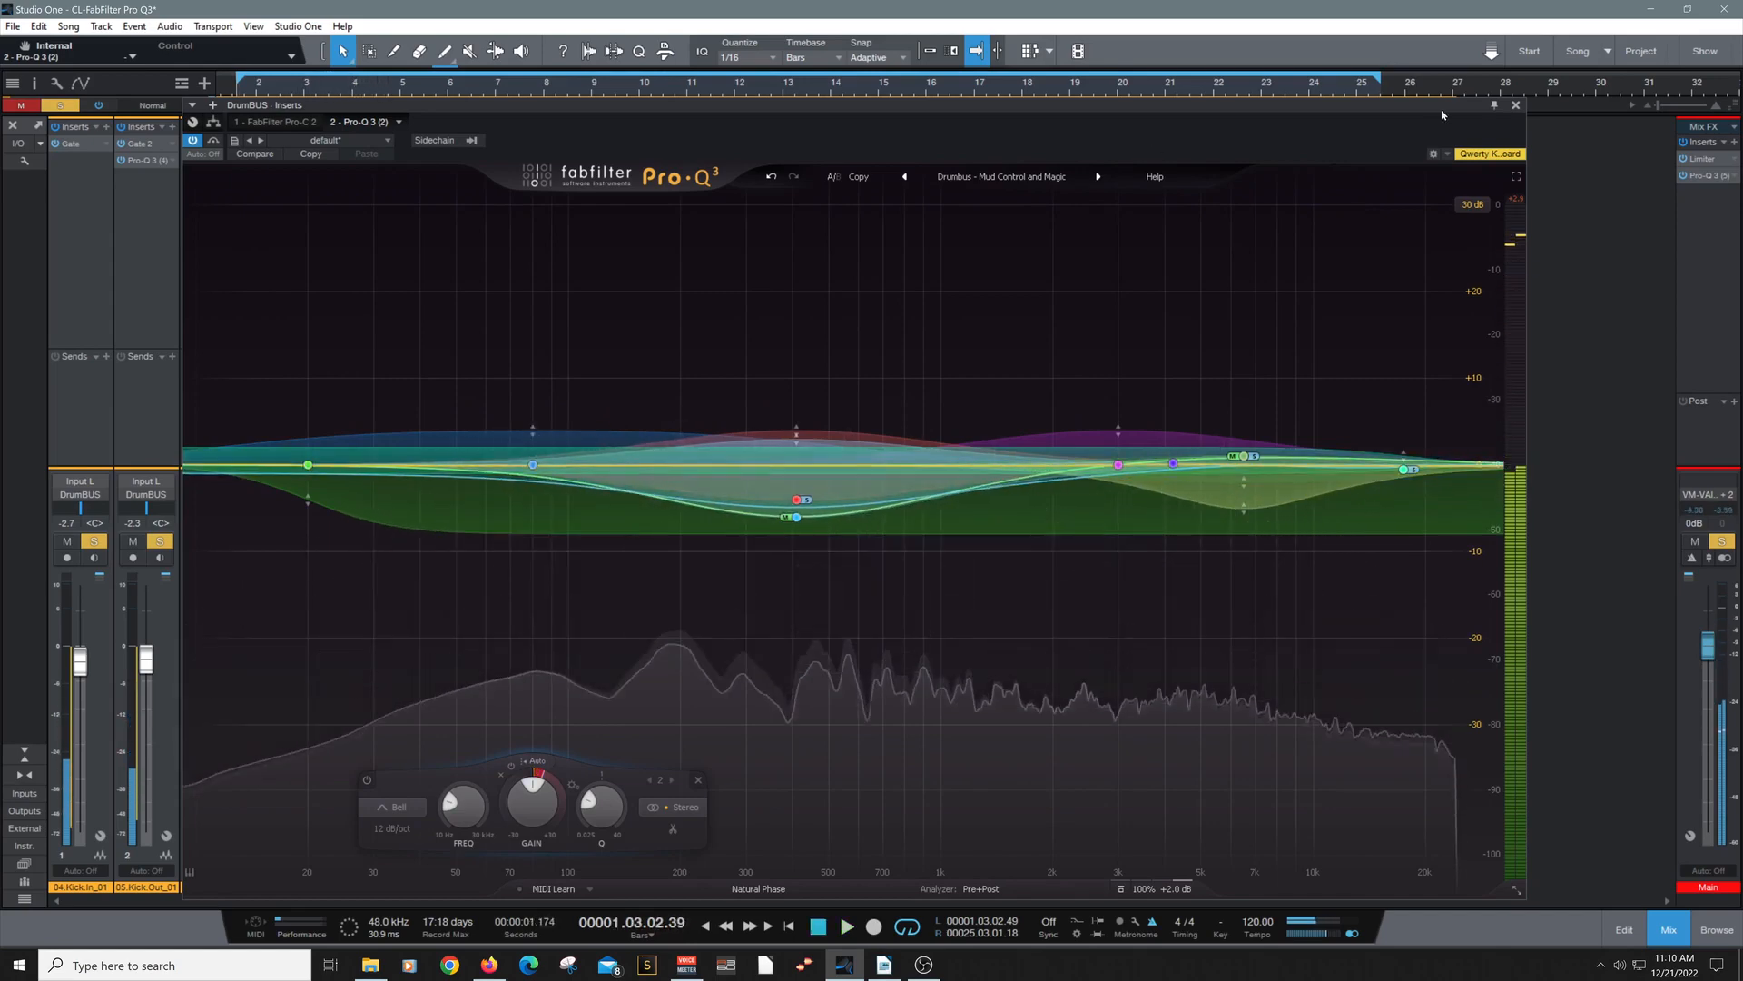
- Close the drum bus EQ, open the BassGit channel's Pro-Q 3 and bring up its external spectrum choices
left_click(1516, 105)
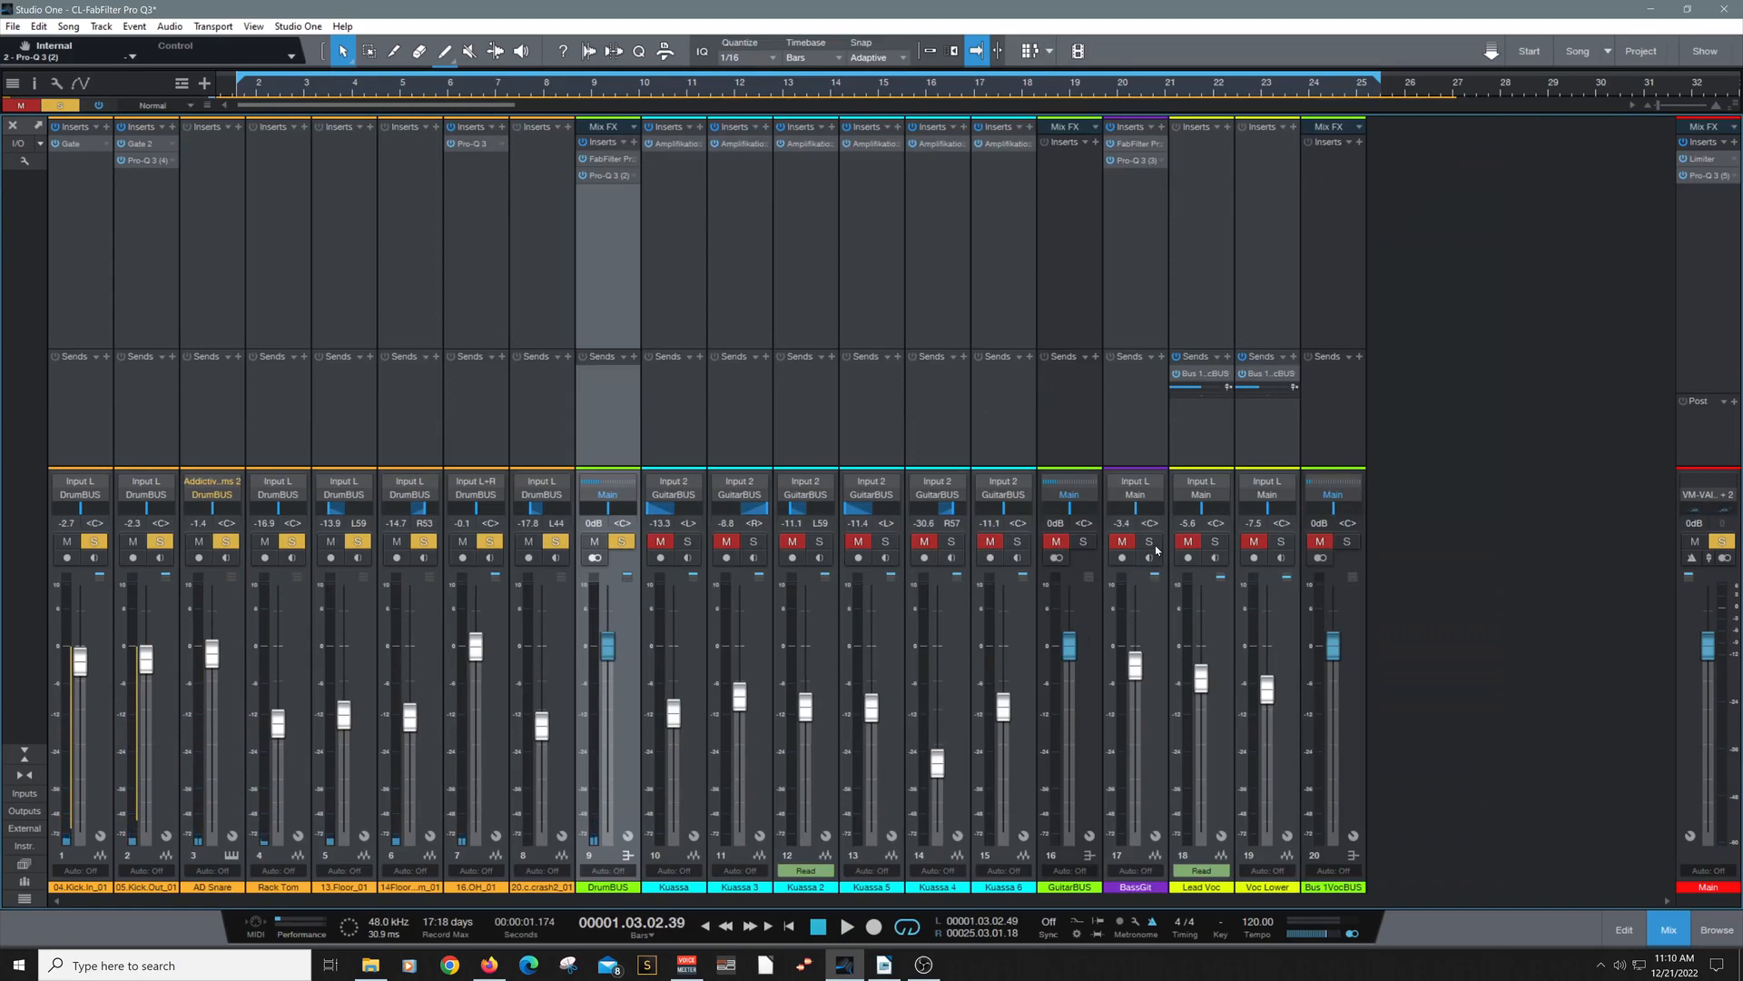
left_click(1135, 161)
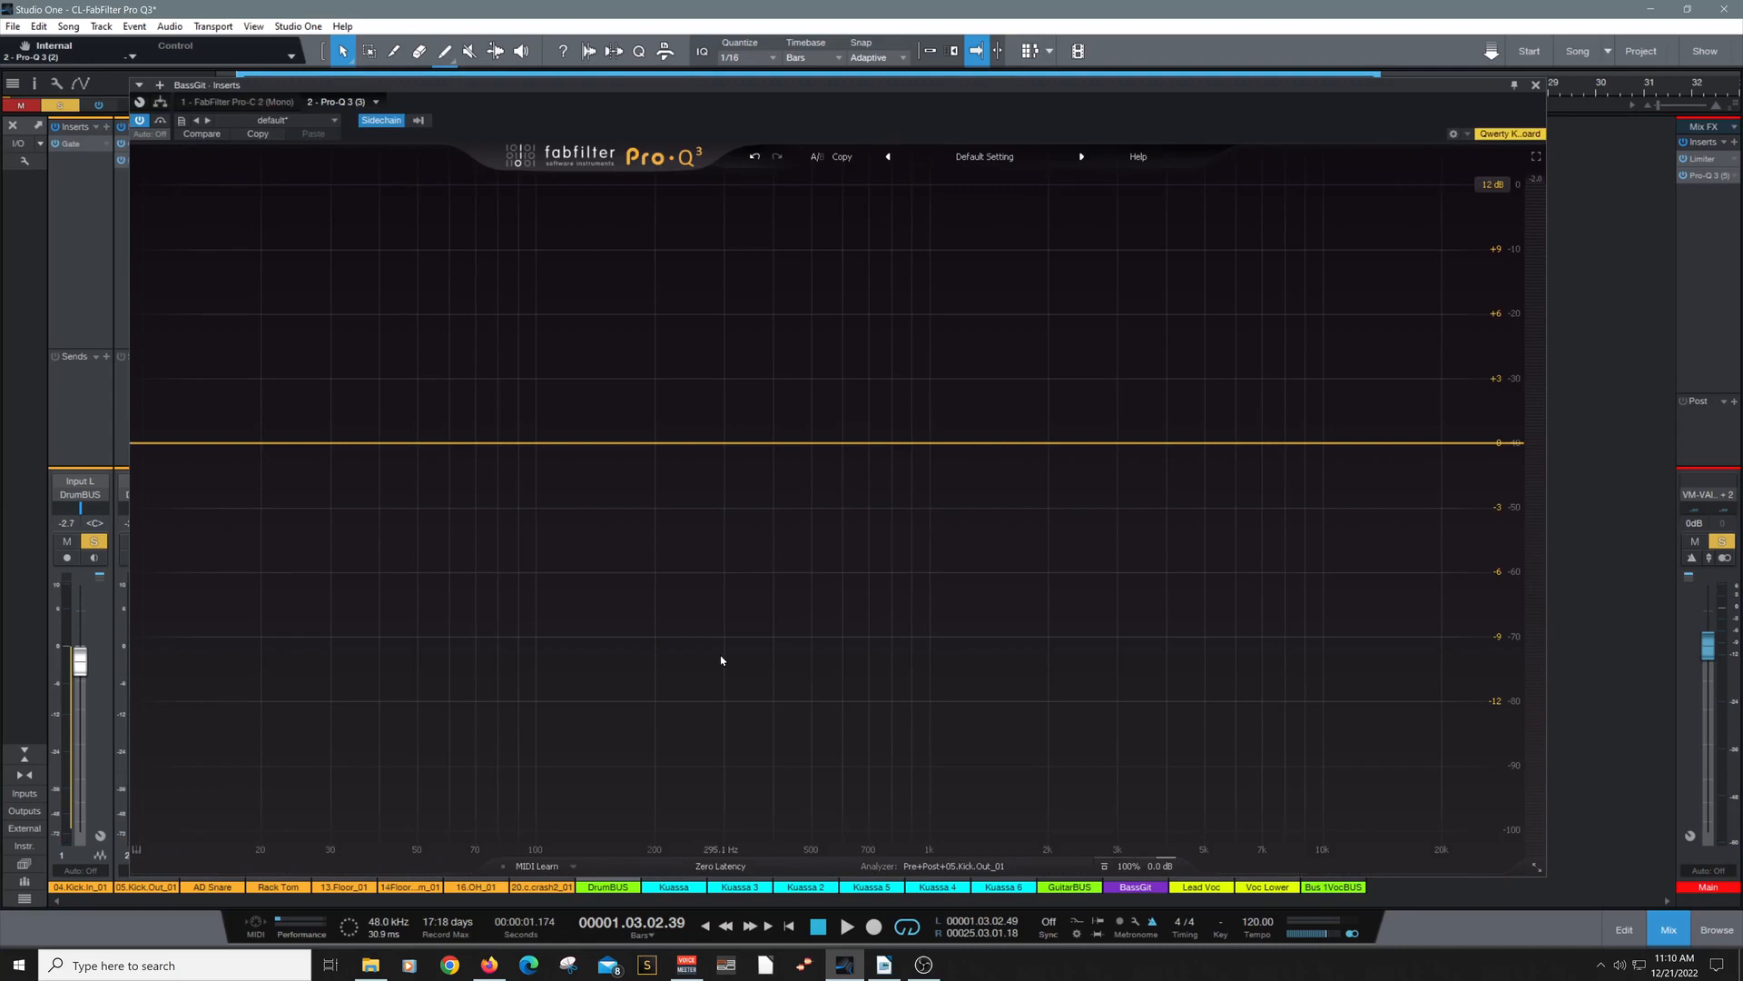
left_click(957, 867)
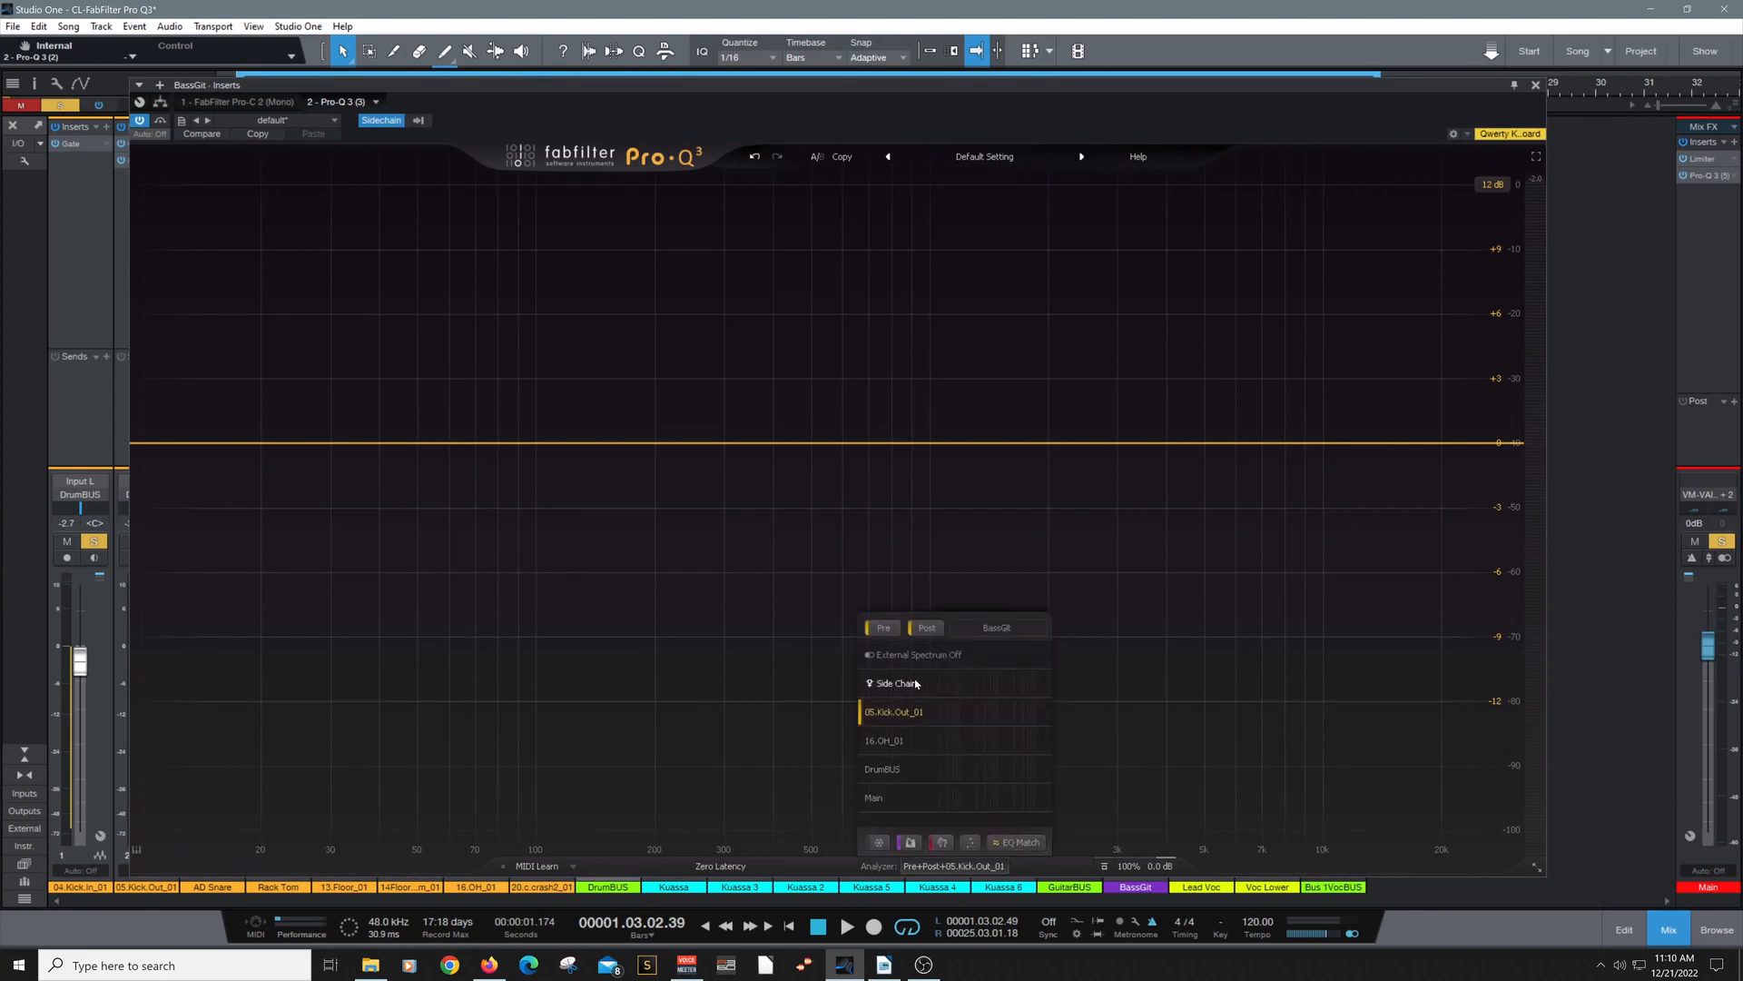
mouse_move(920, 682)
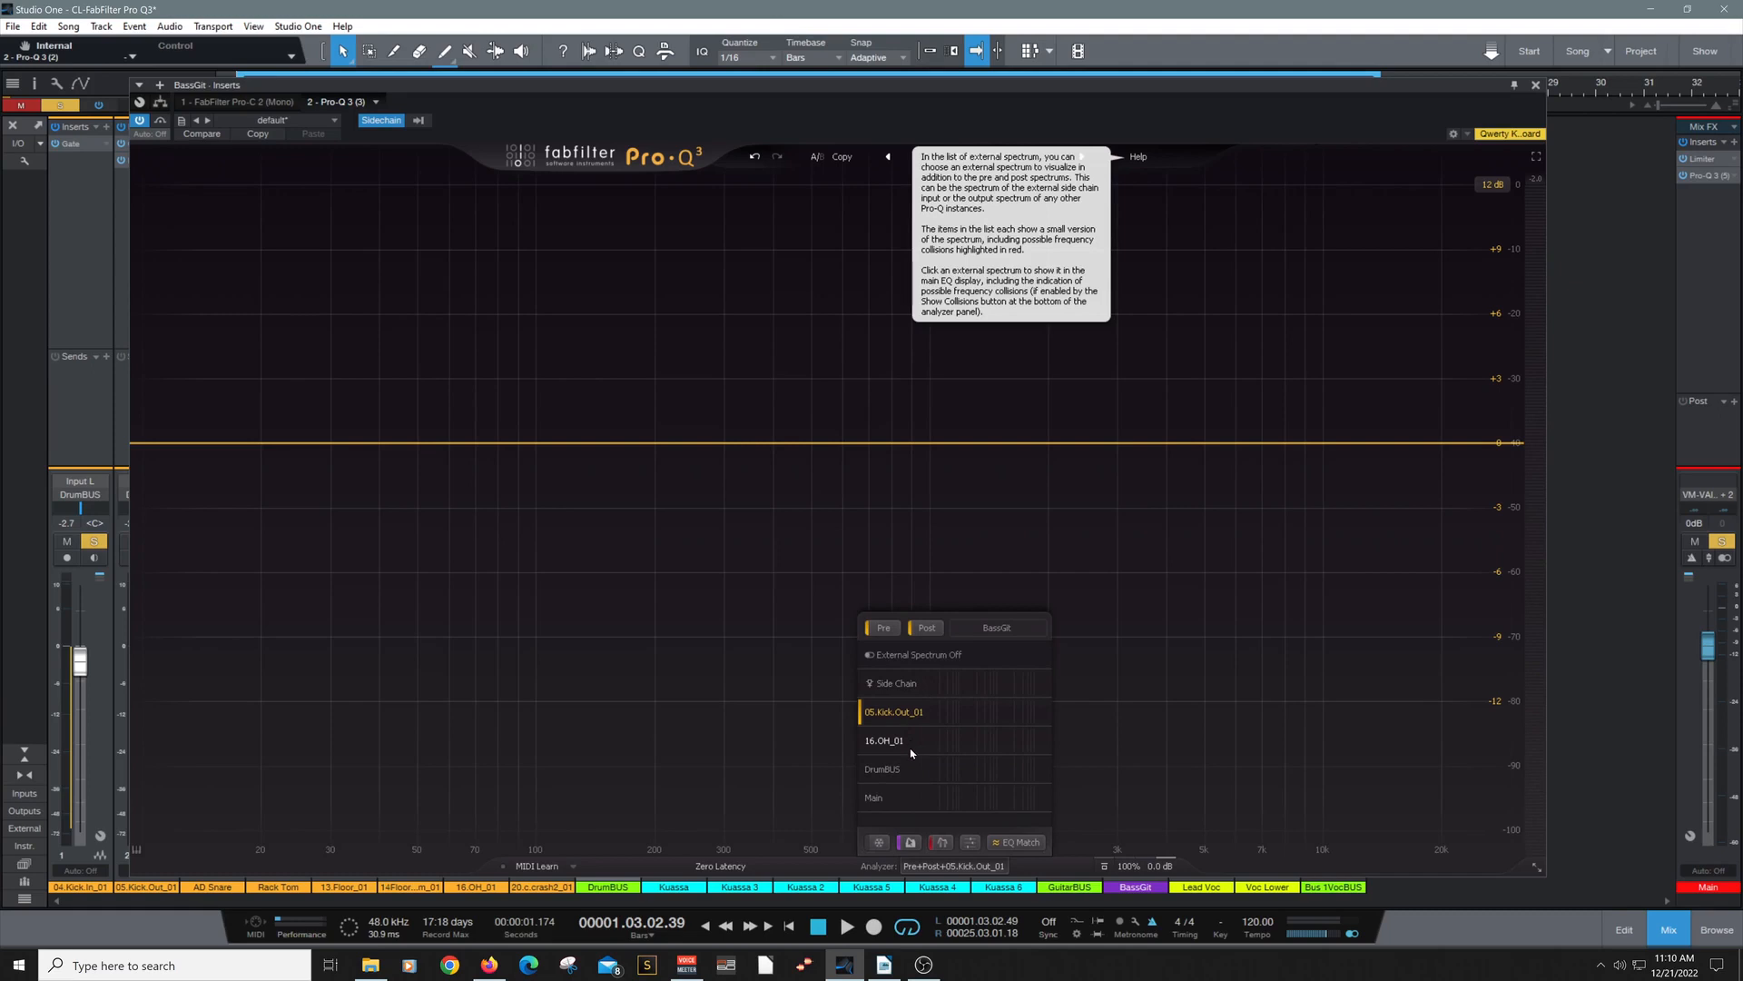
- Play the bass against the 05.Kick.Out_01 spectrum and switch the external spectrum comparison to 16.OH_01 and DrumBUS
key("space")
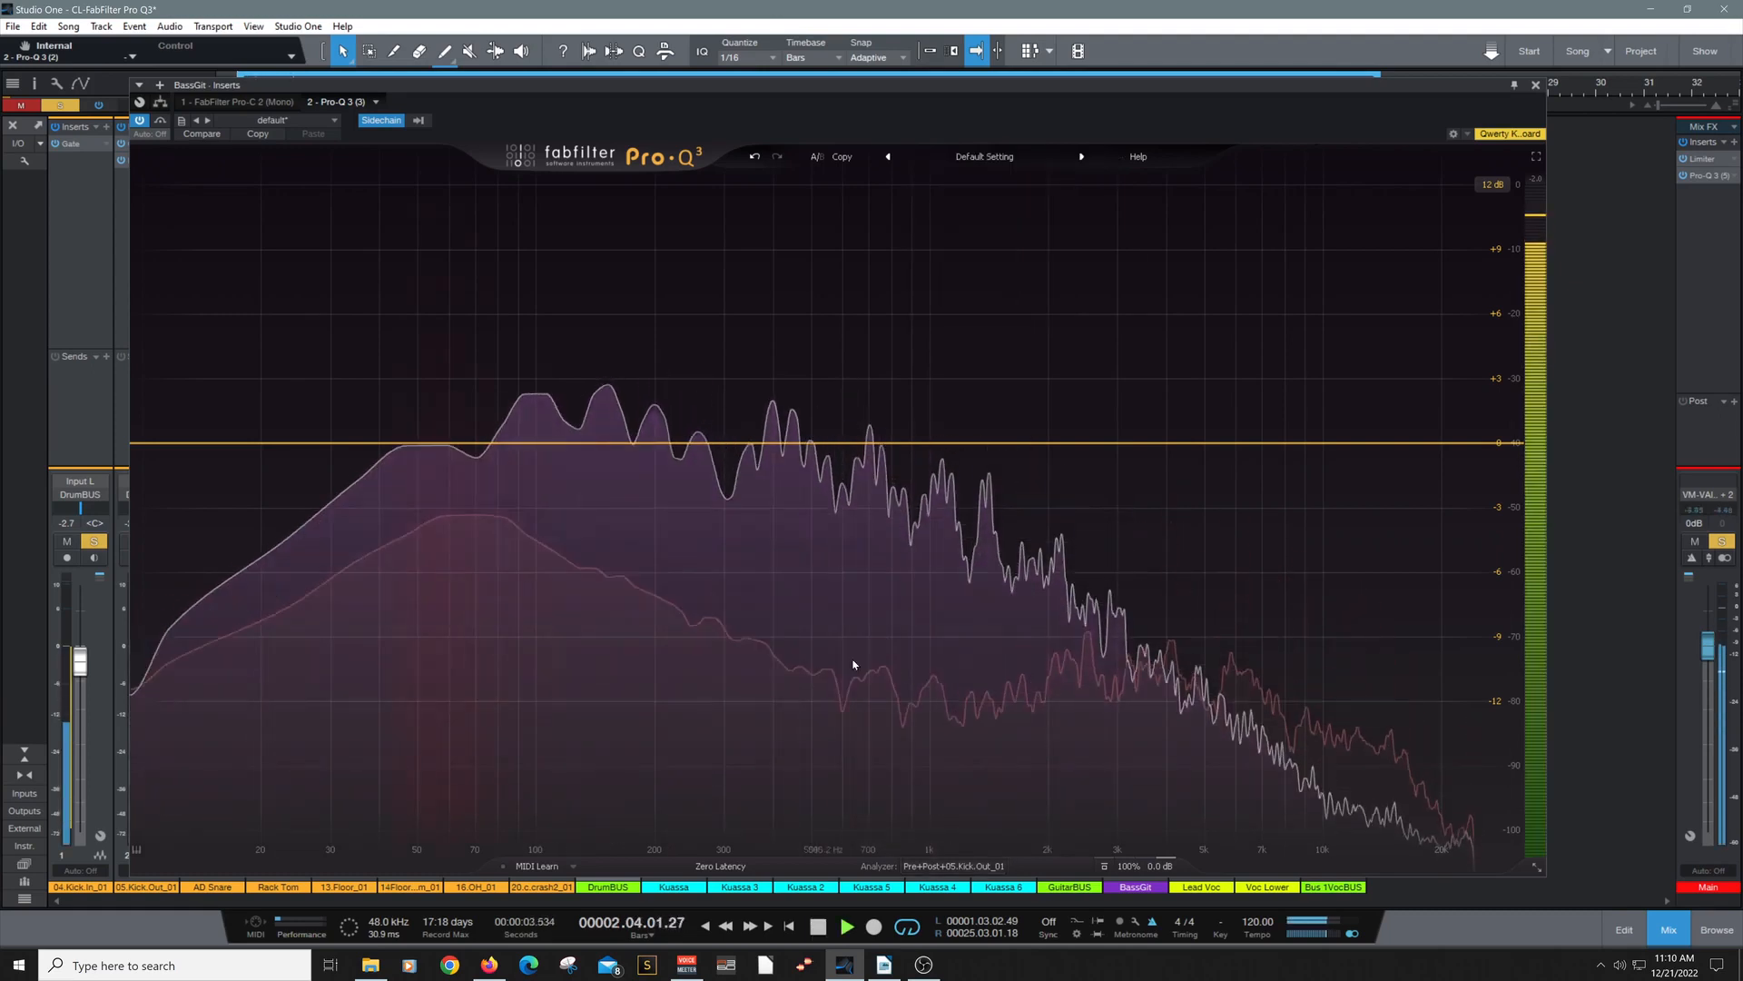
left_click(936, 867)
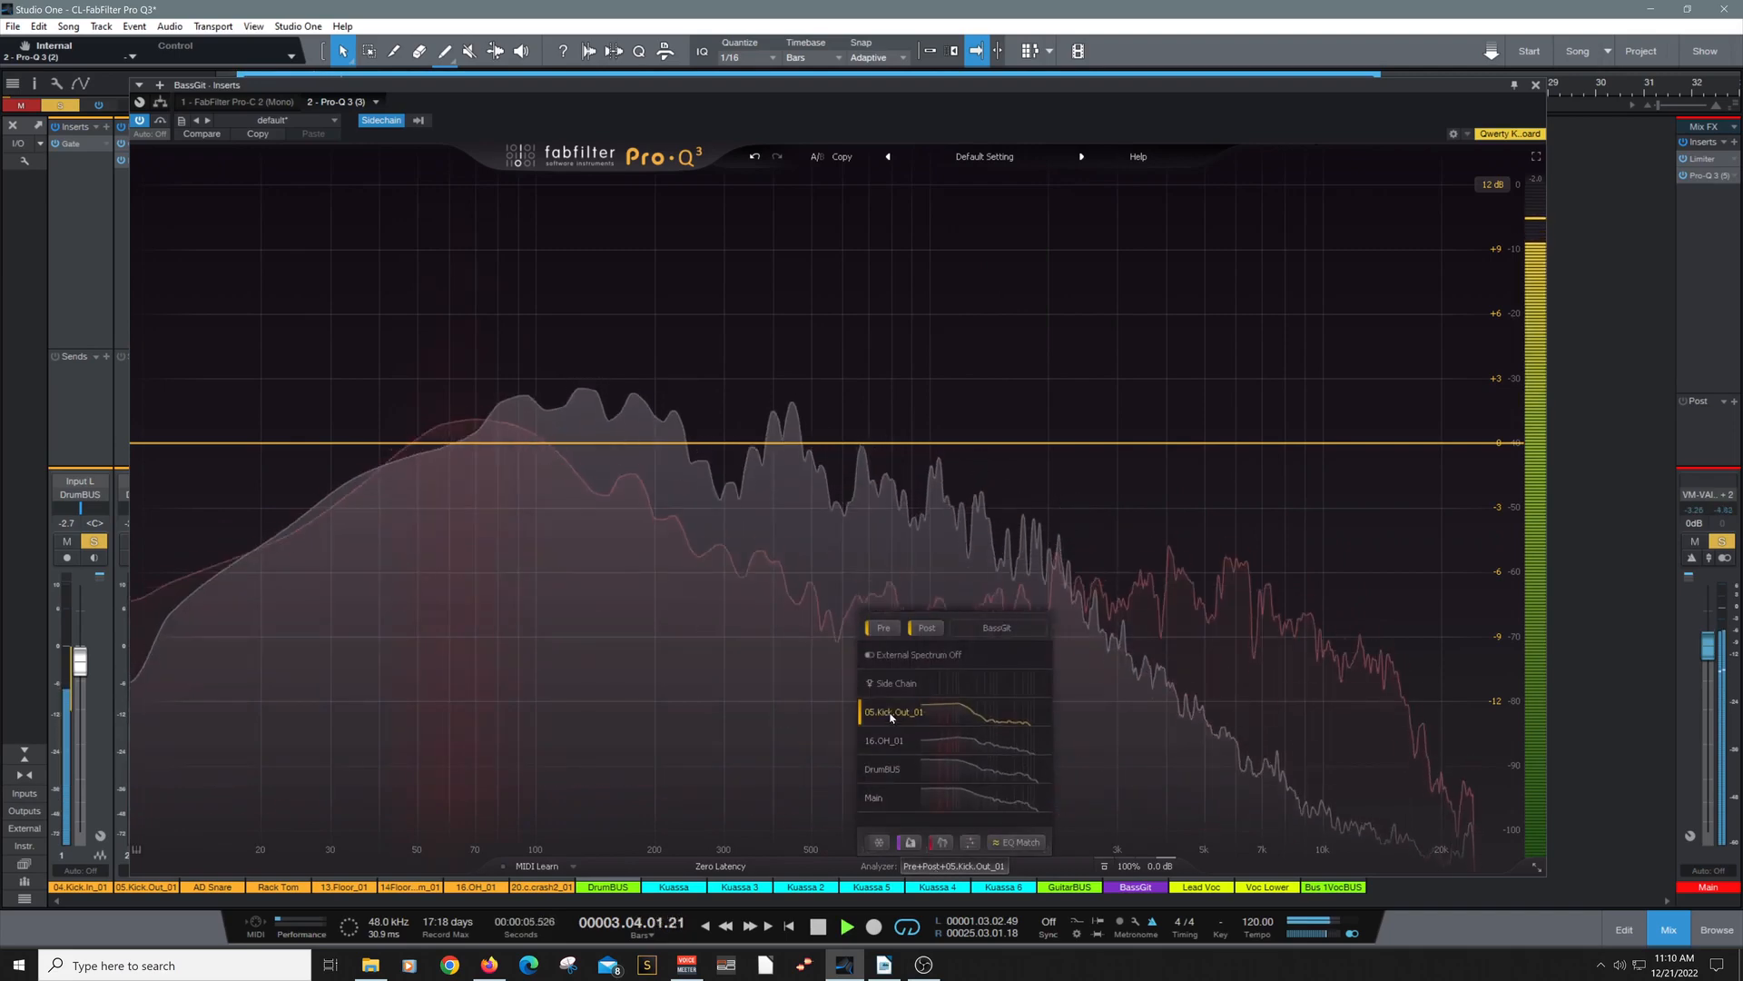
mouse_move(891, 717)
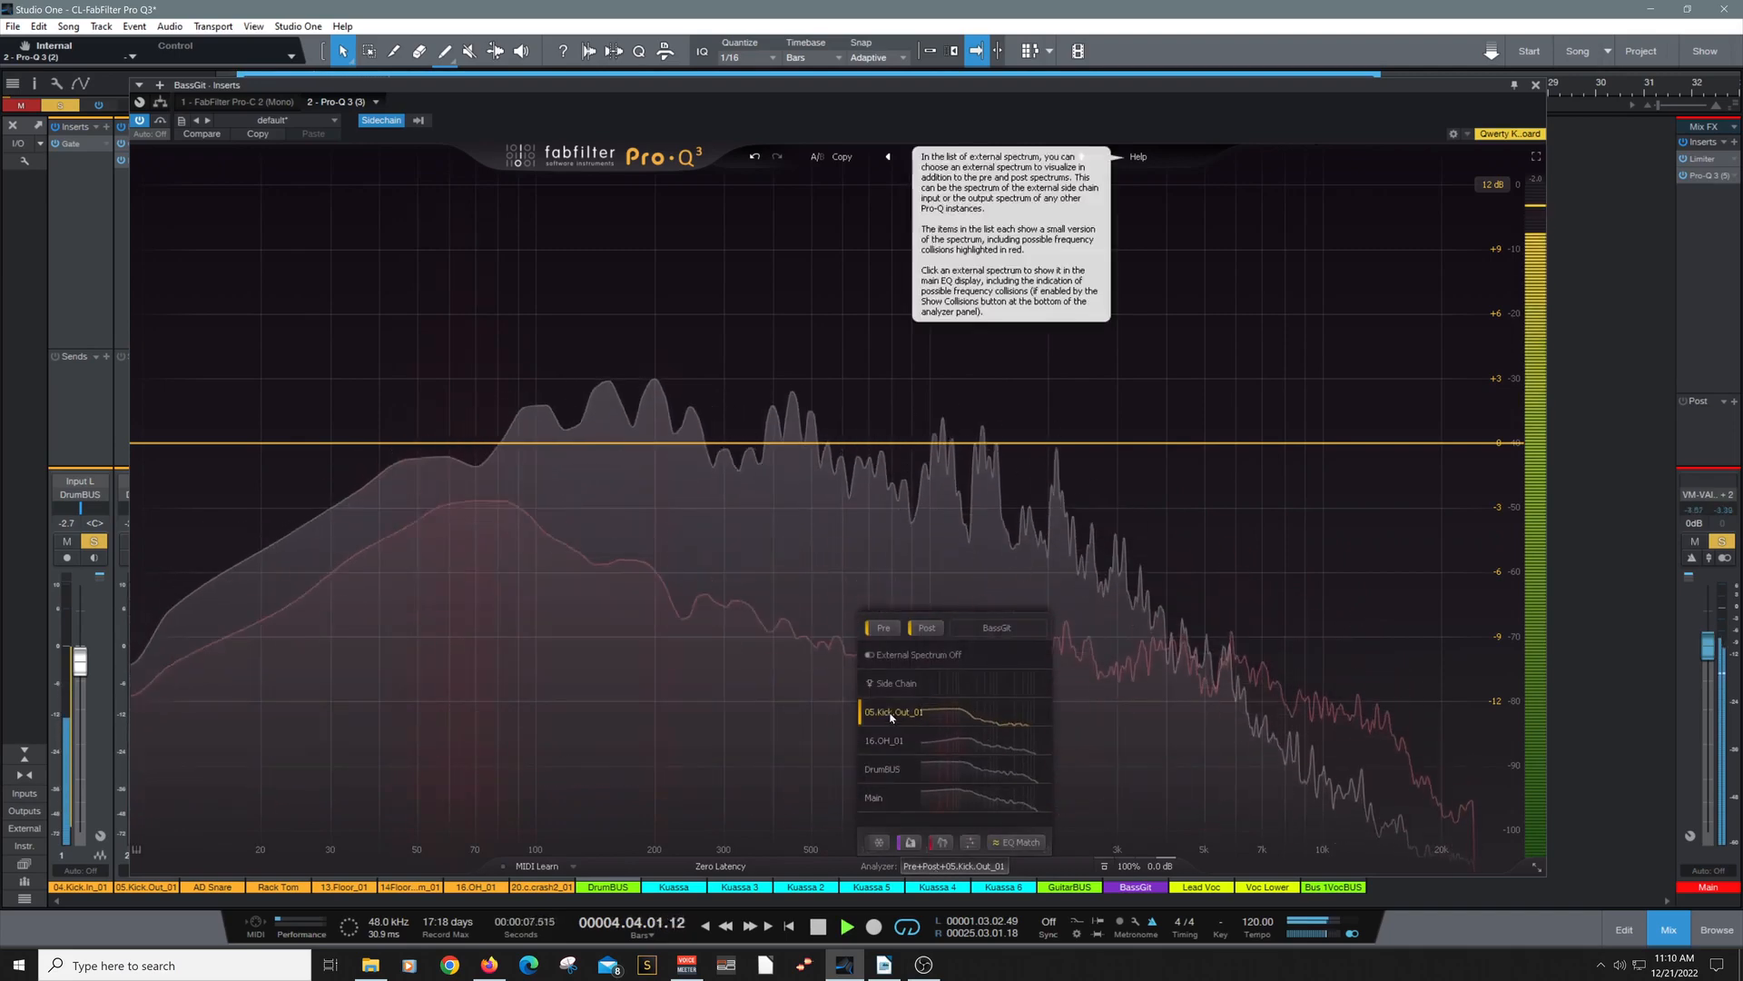
left_click(891, 741)
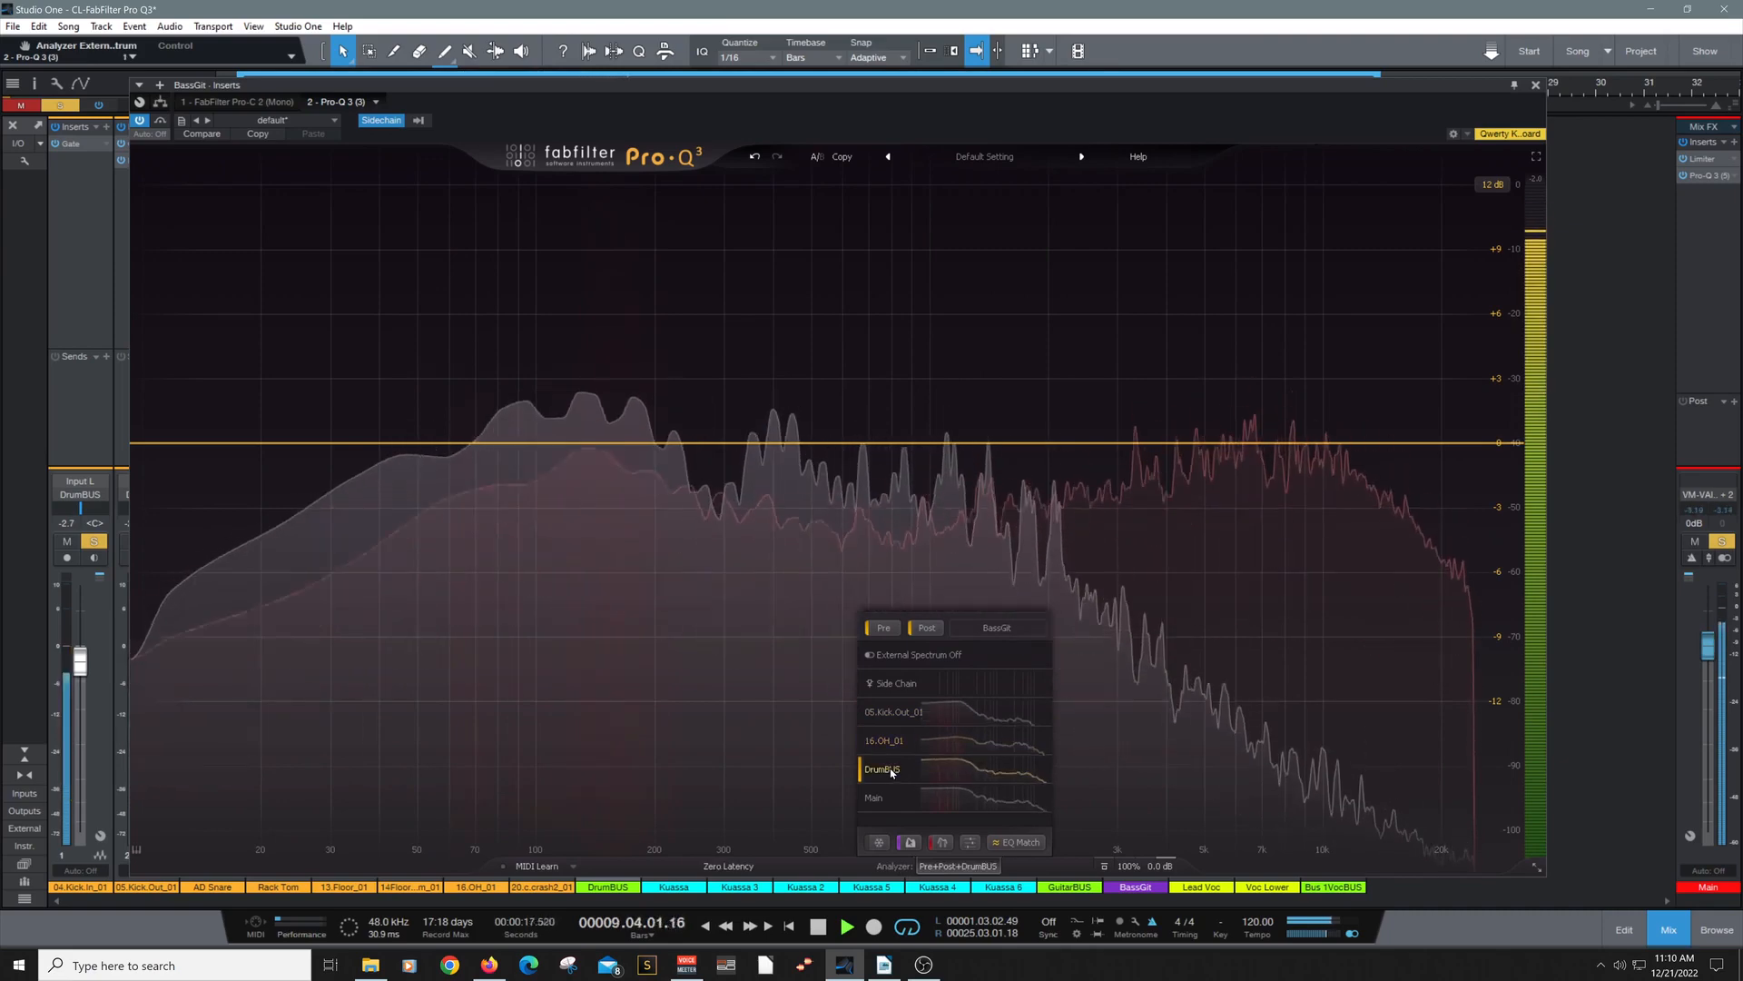
- Compare the playing bass with the DrumBUS, Main and 05.Kick.Out_01 external spectra, then stop playback and inspect the available sidechain sources
left_click(886, 773)
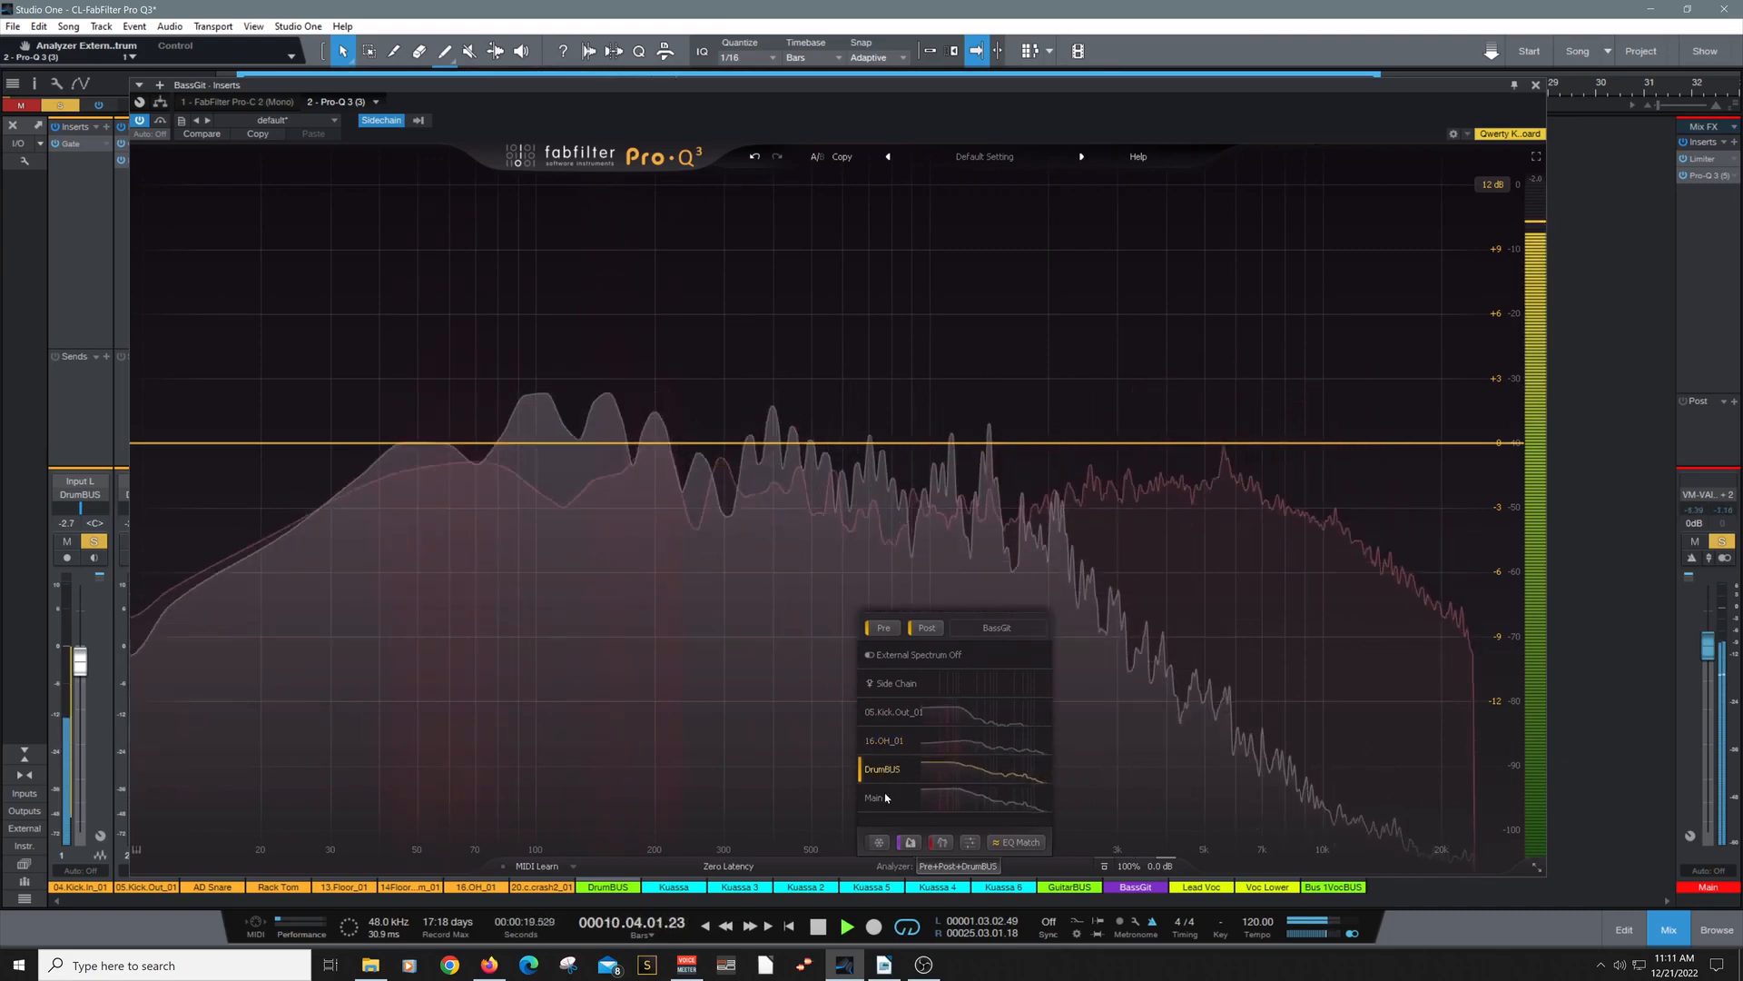
left_click(887, 799)
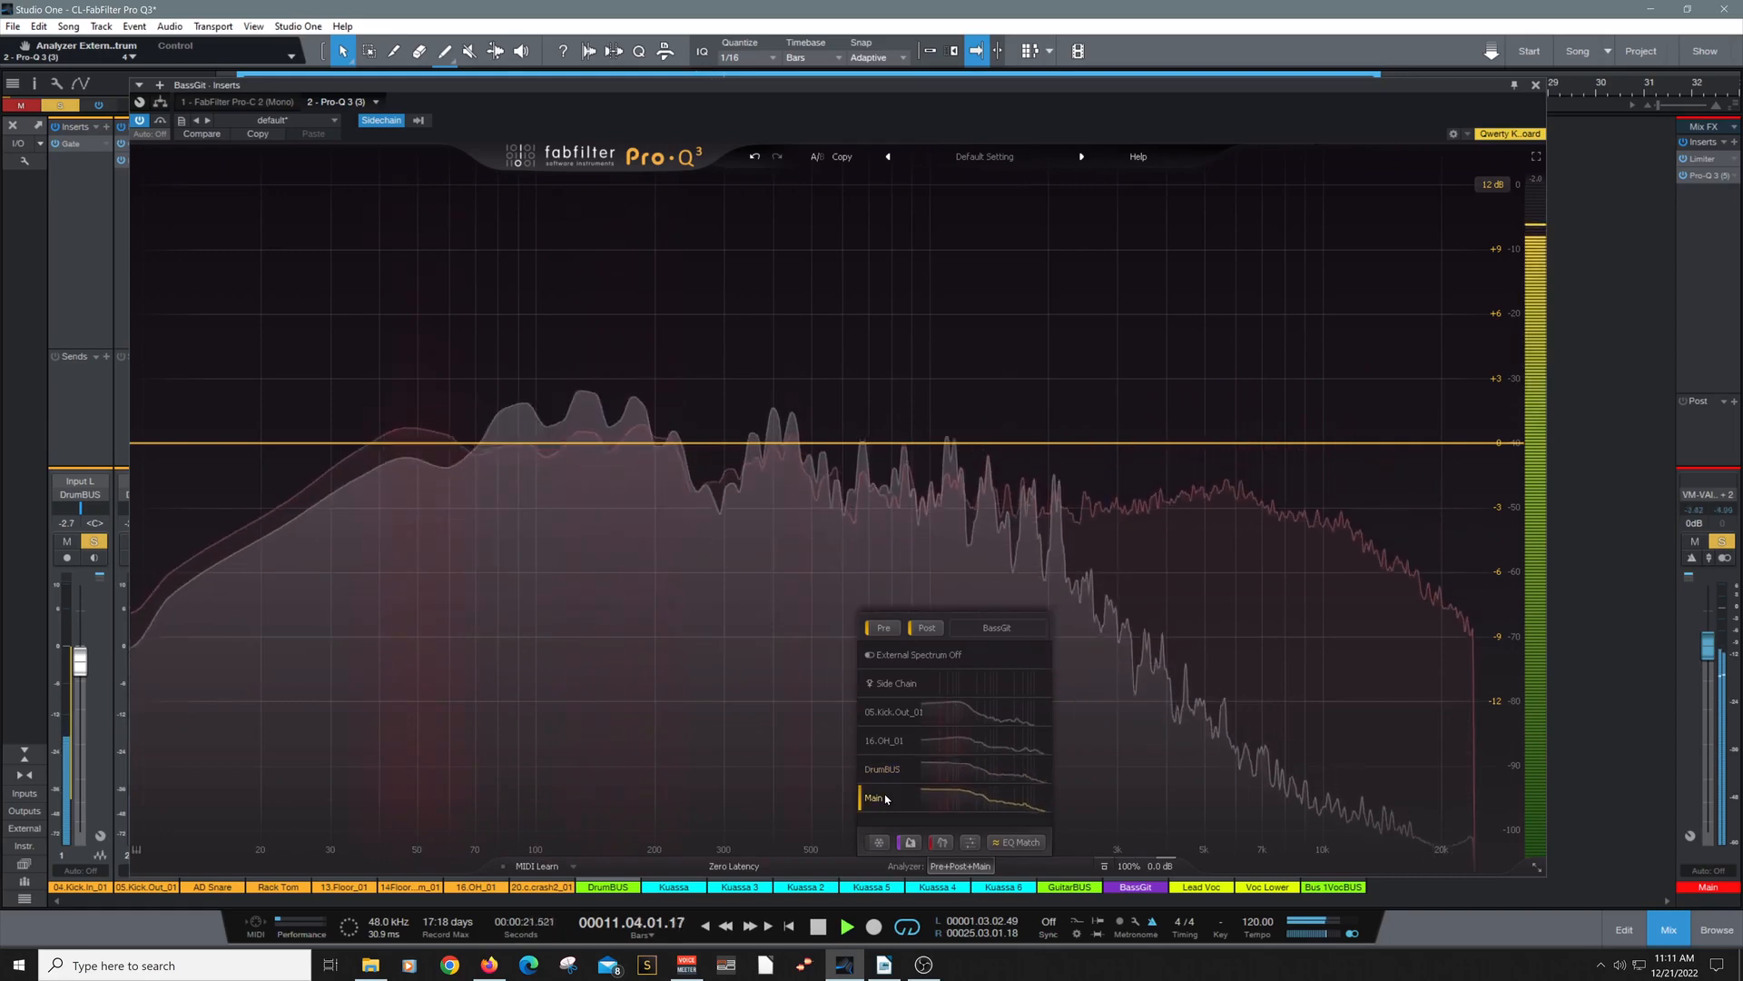
left_click(885, 715)
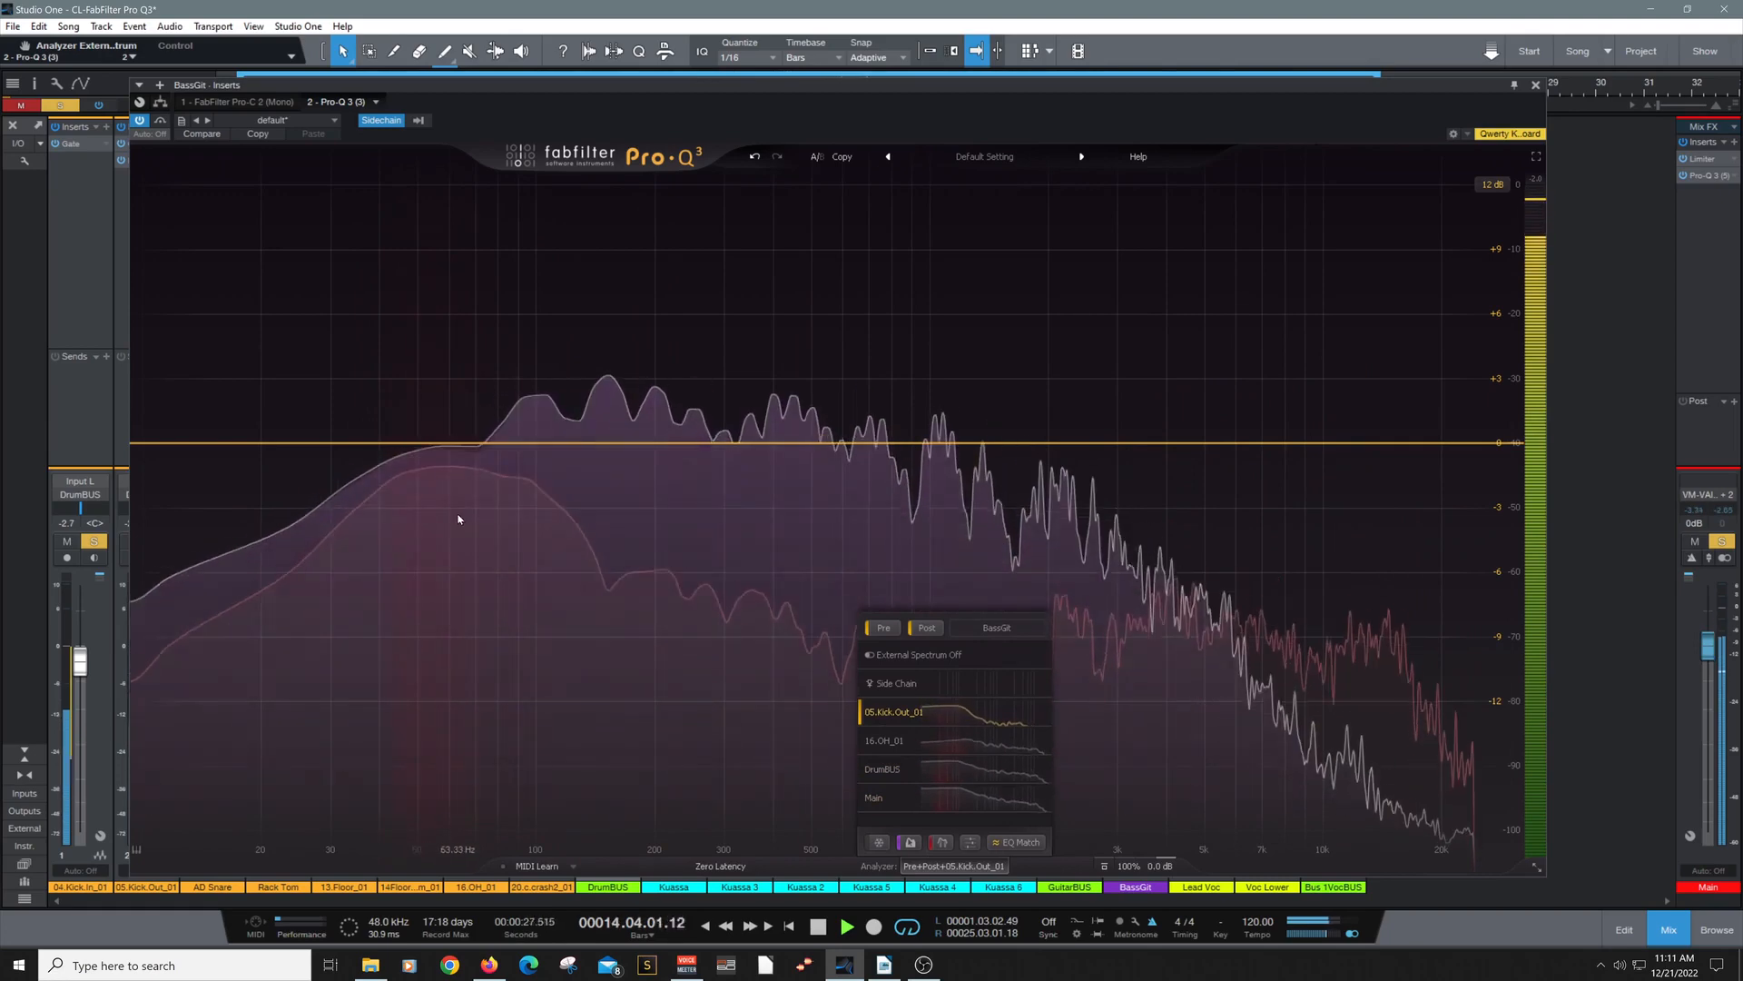
mouse_move(459, 520)
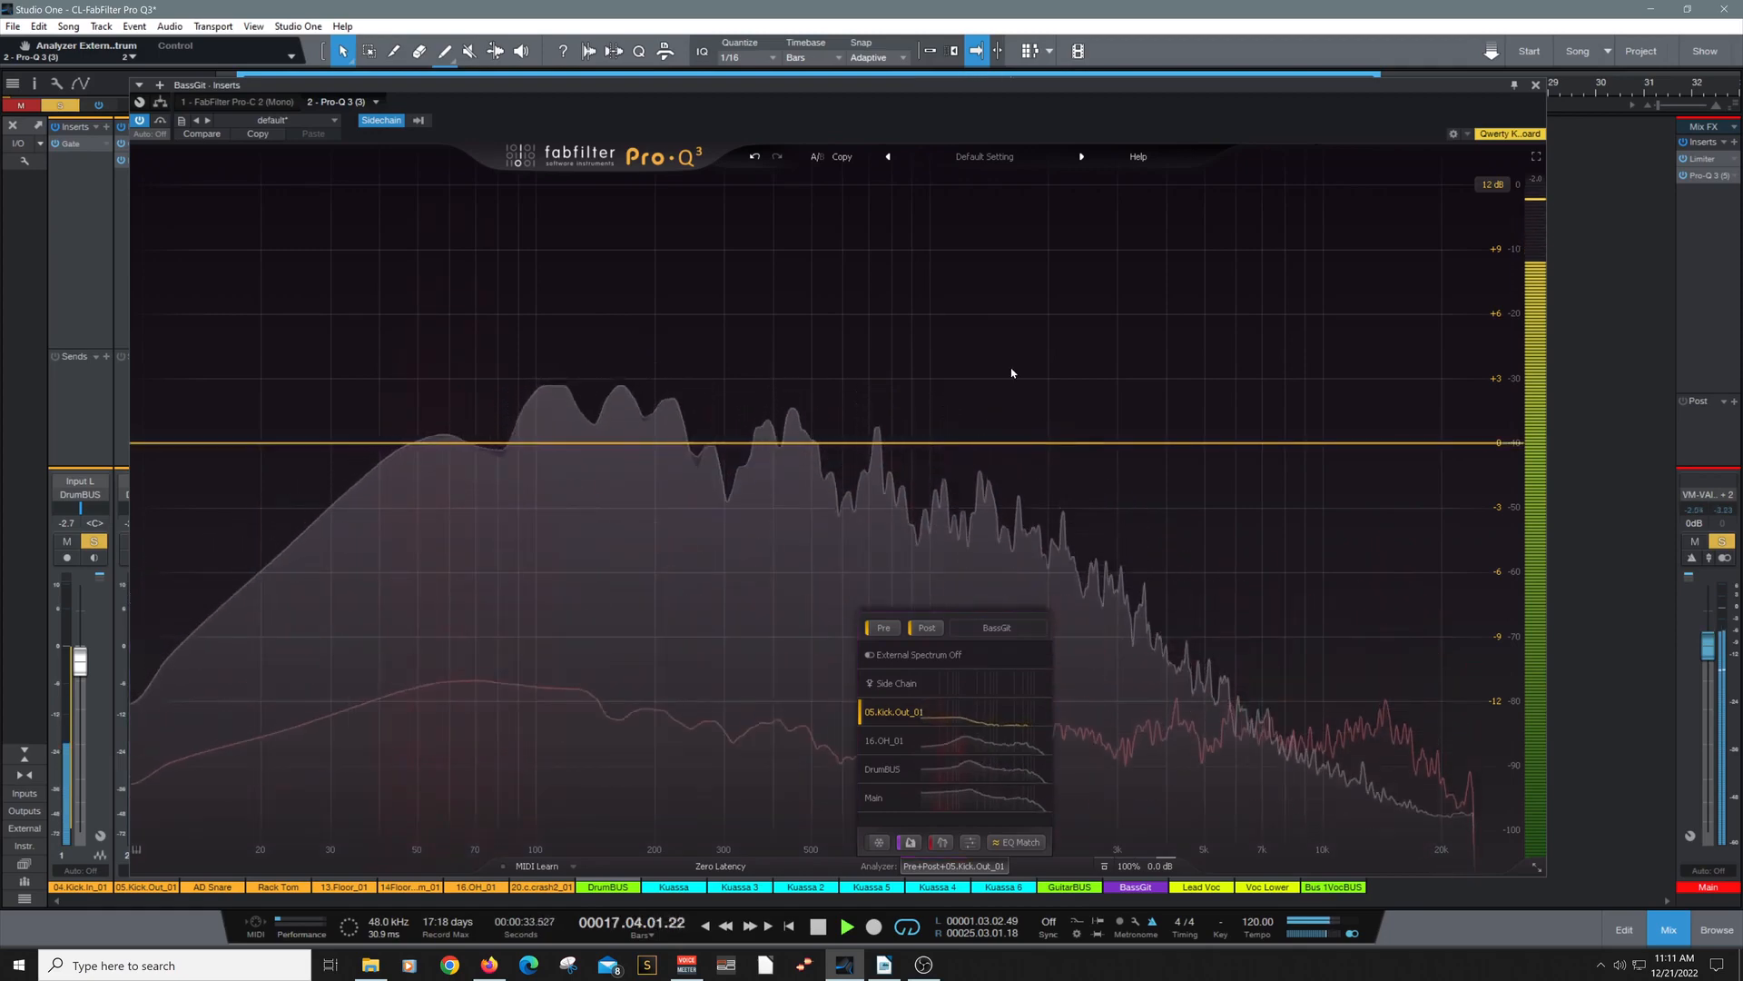
key("space")
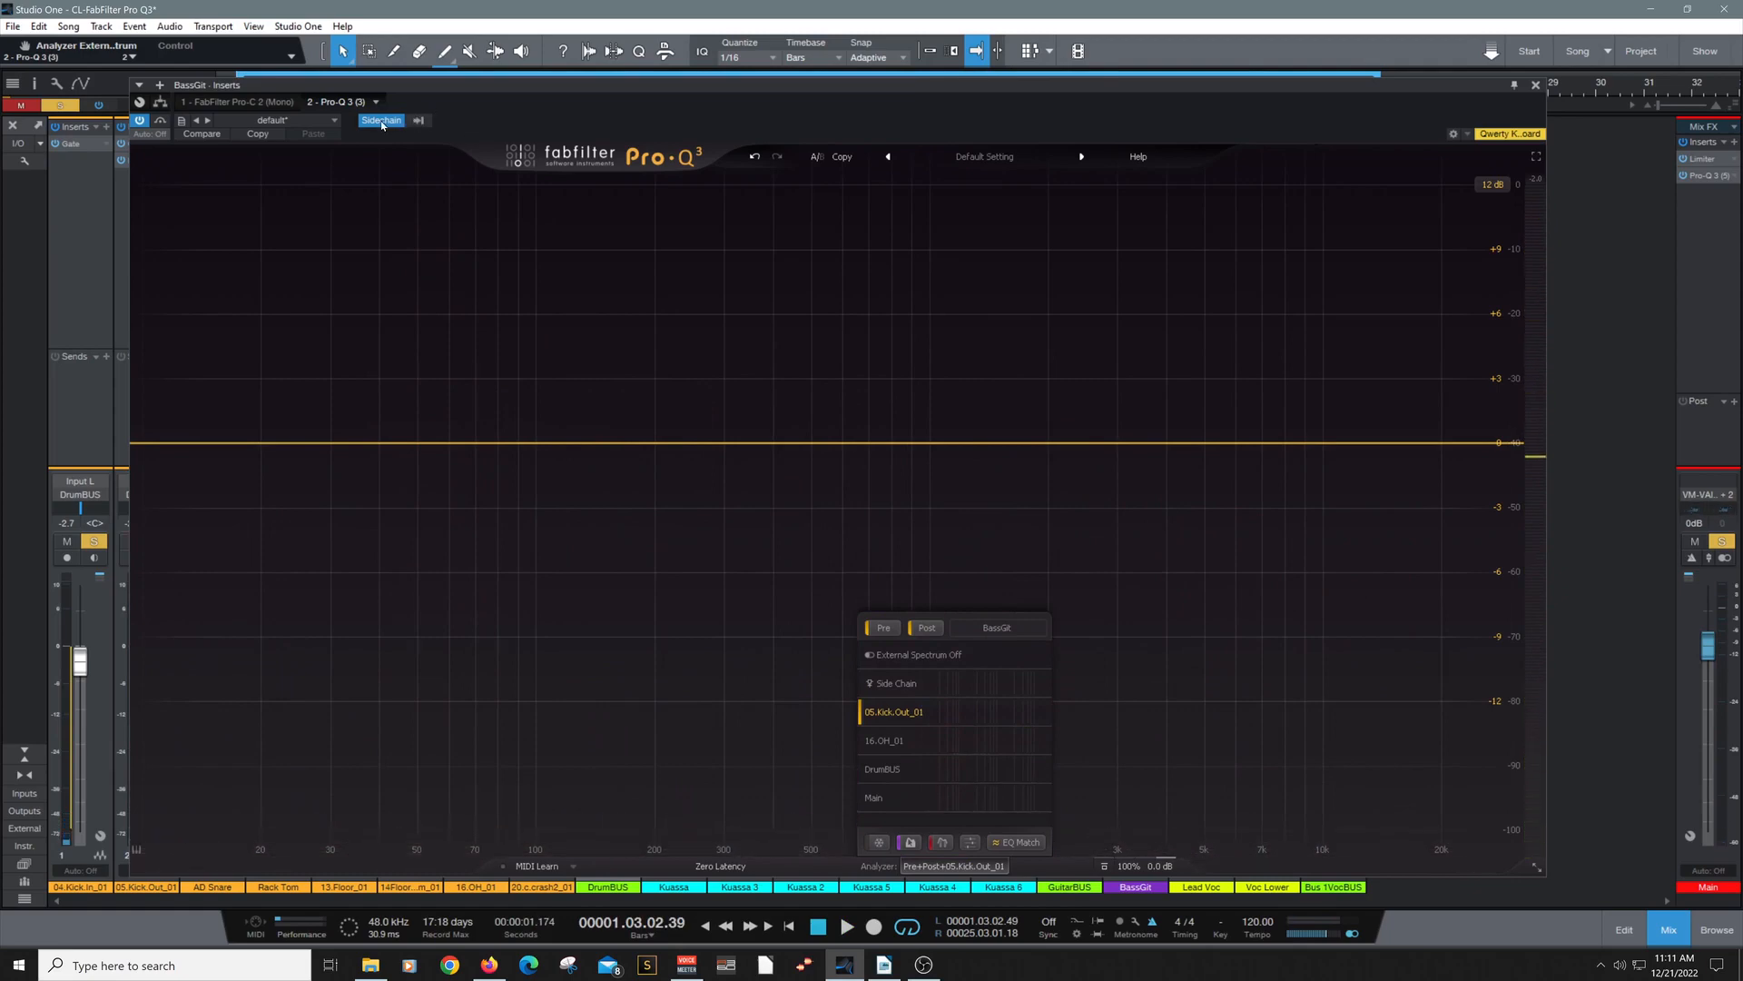
left_click(416, 122)
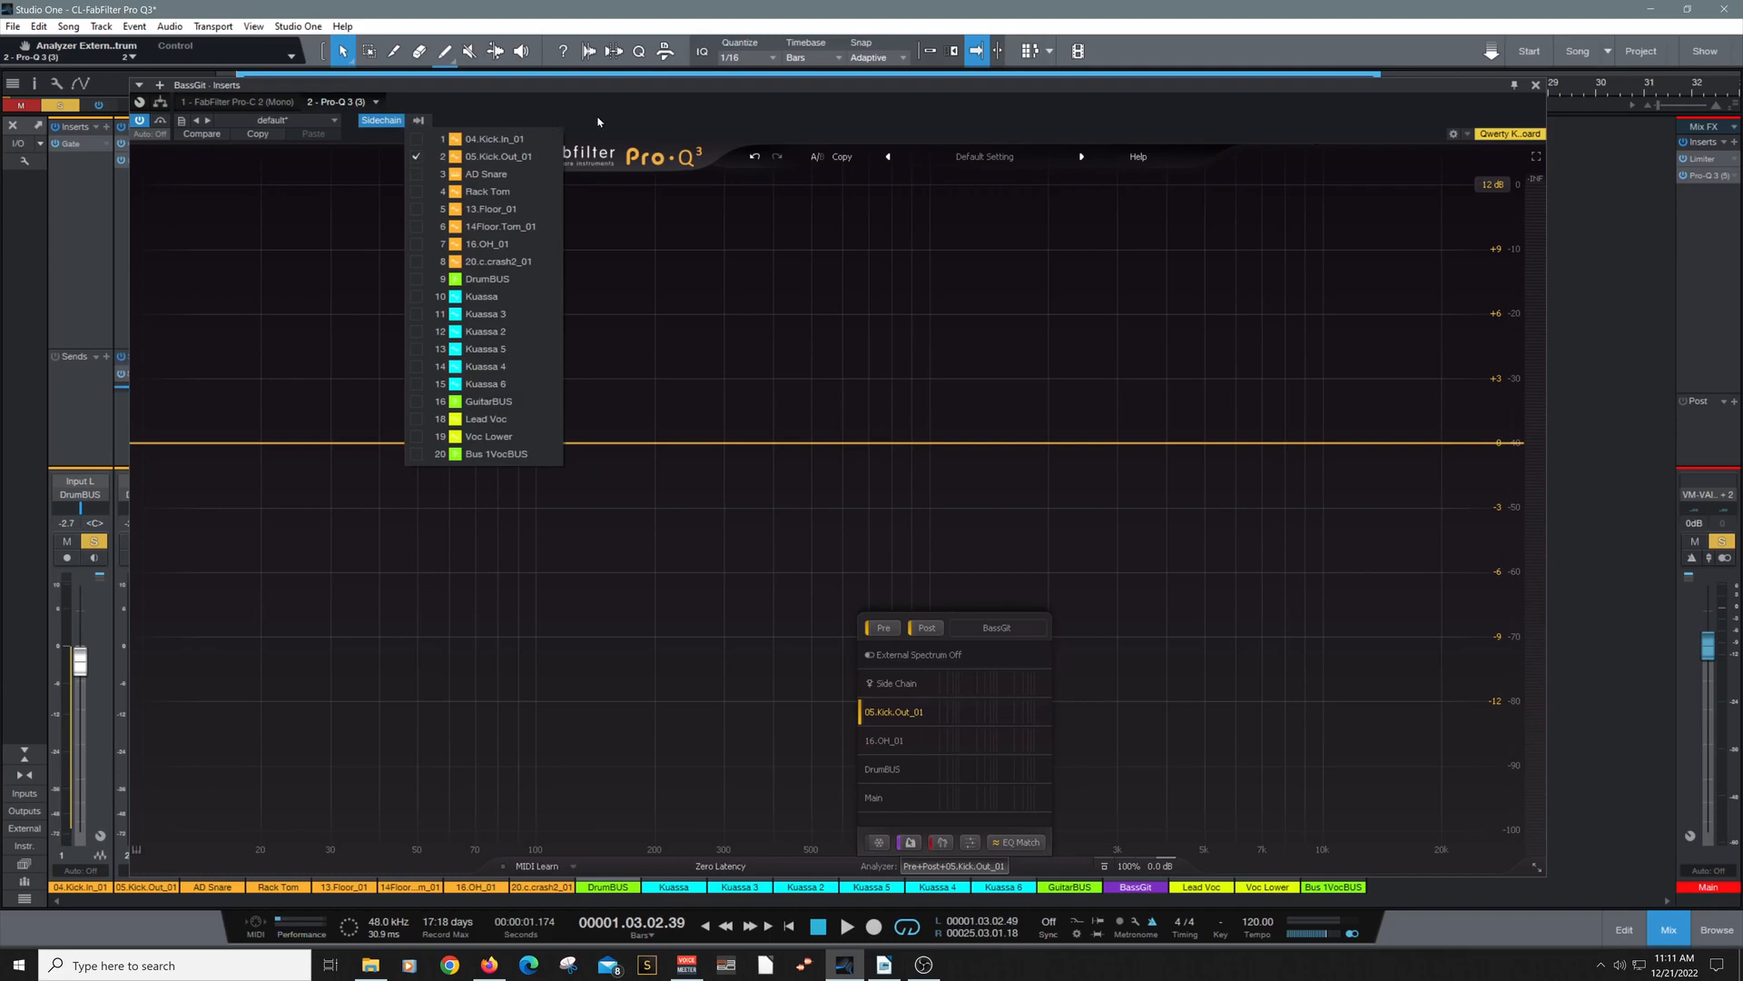
left_click(598, 120)
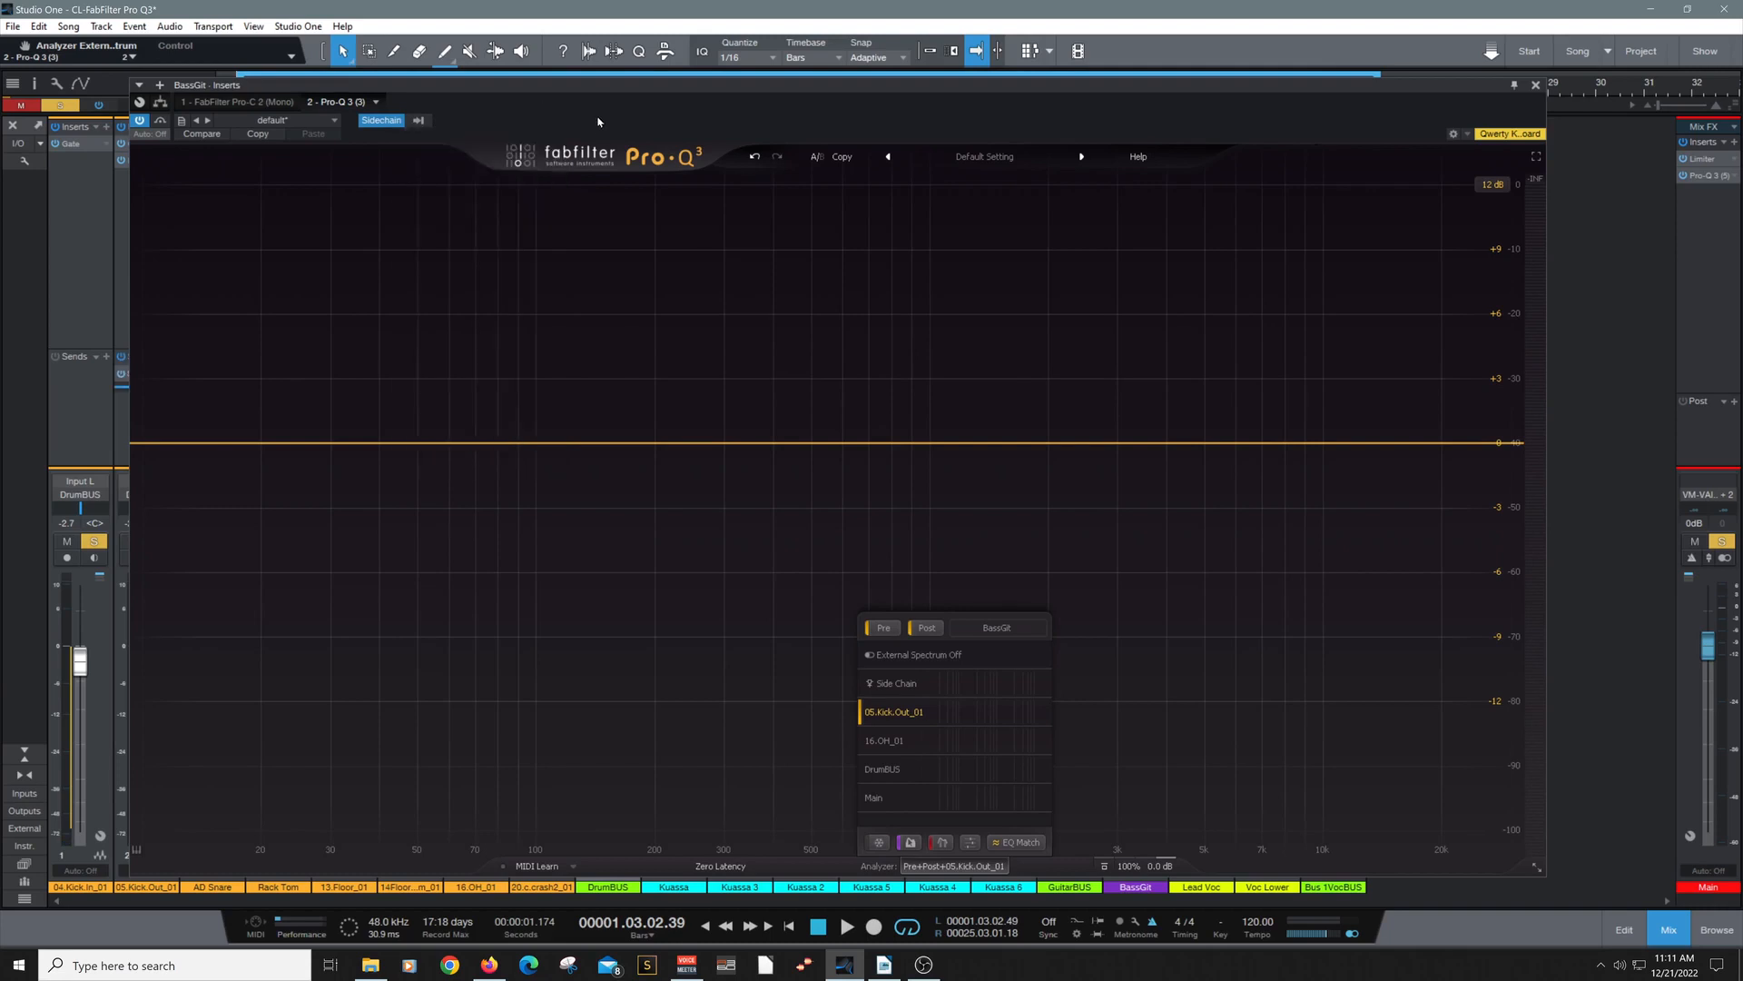
- Add a bell band to the bass EQ and adjust it during playback to about 58 Hz and -2.2 dB
left_click(381, 444)
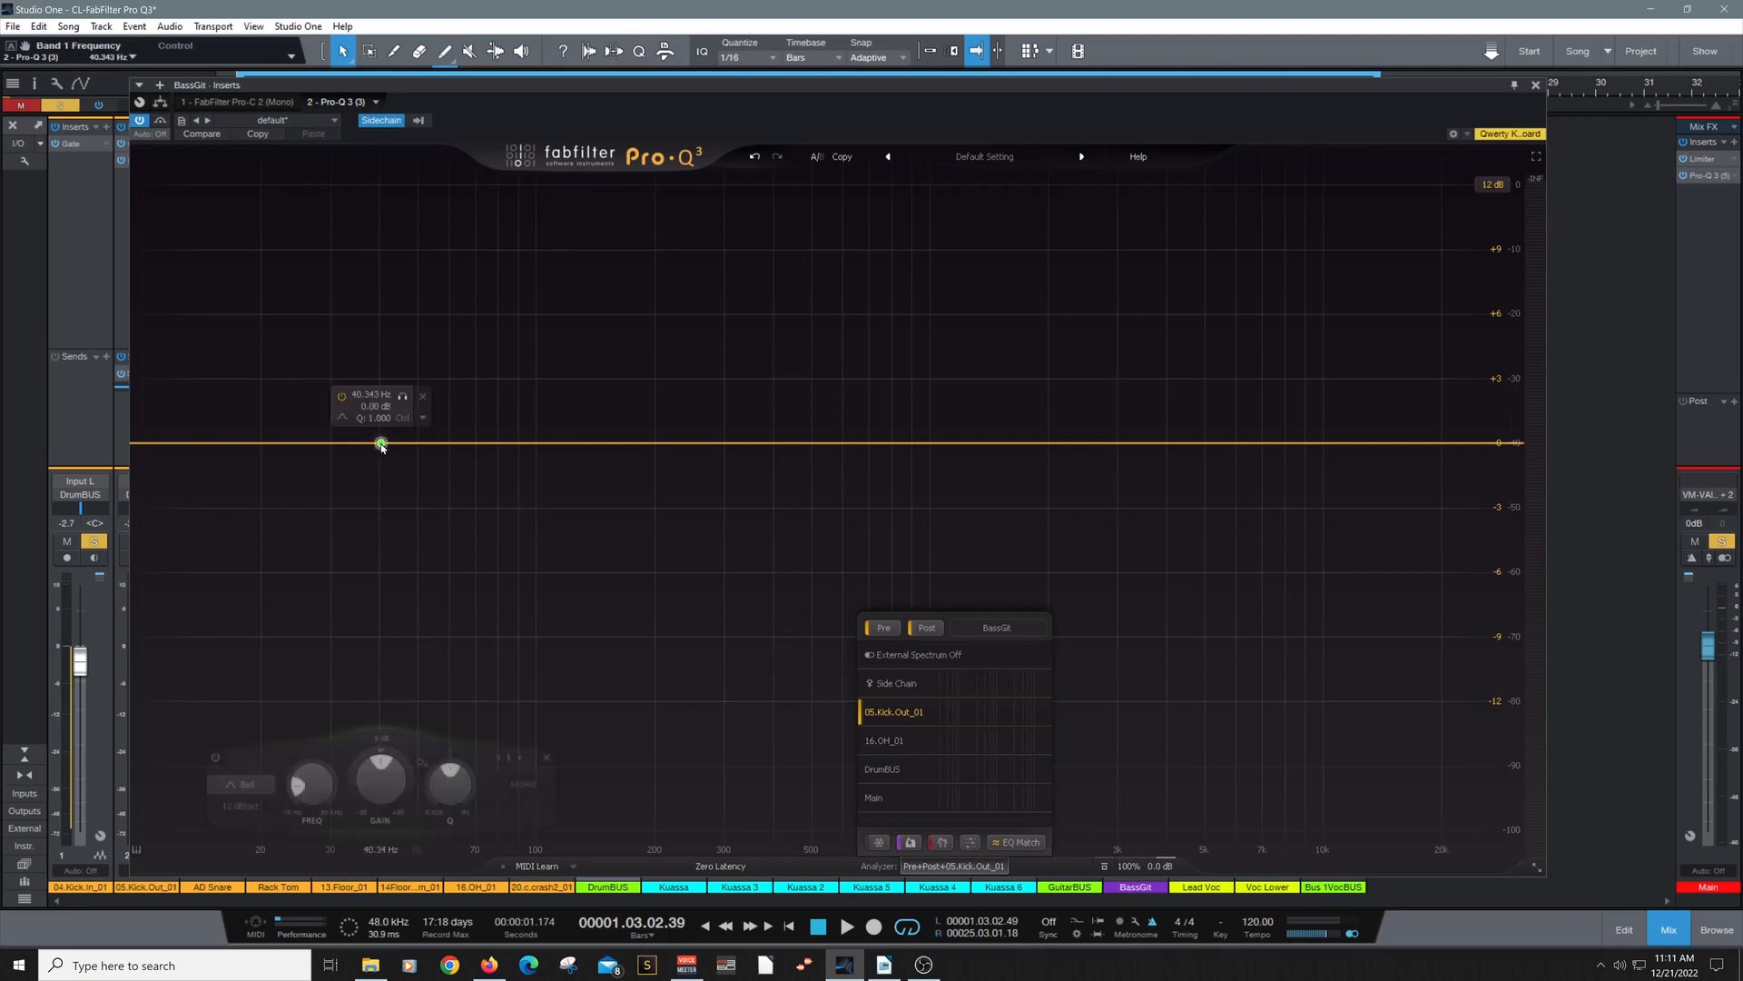
left_click_drag(382, 444, 383, 501)
key("space")
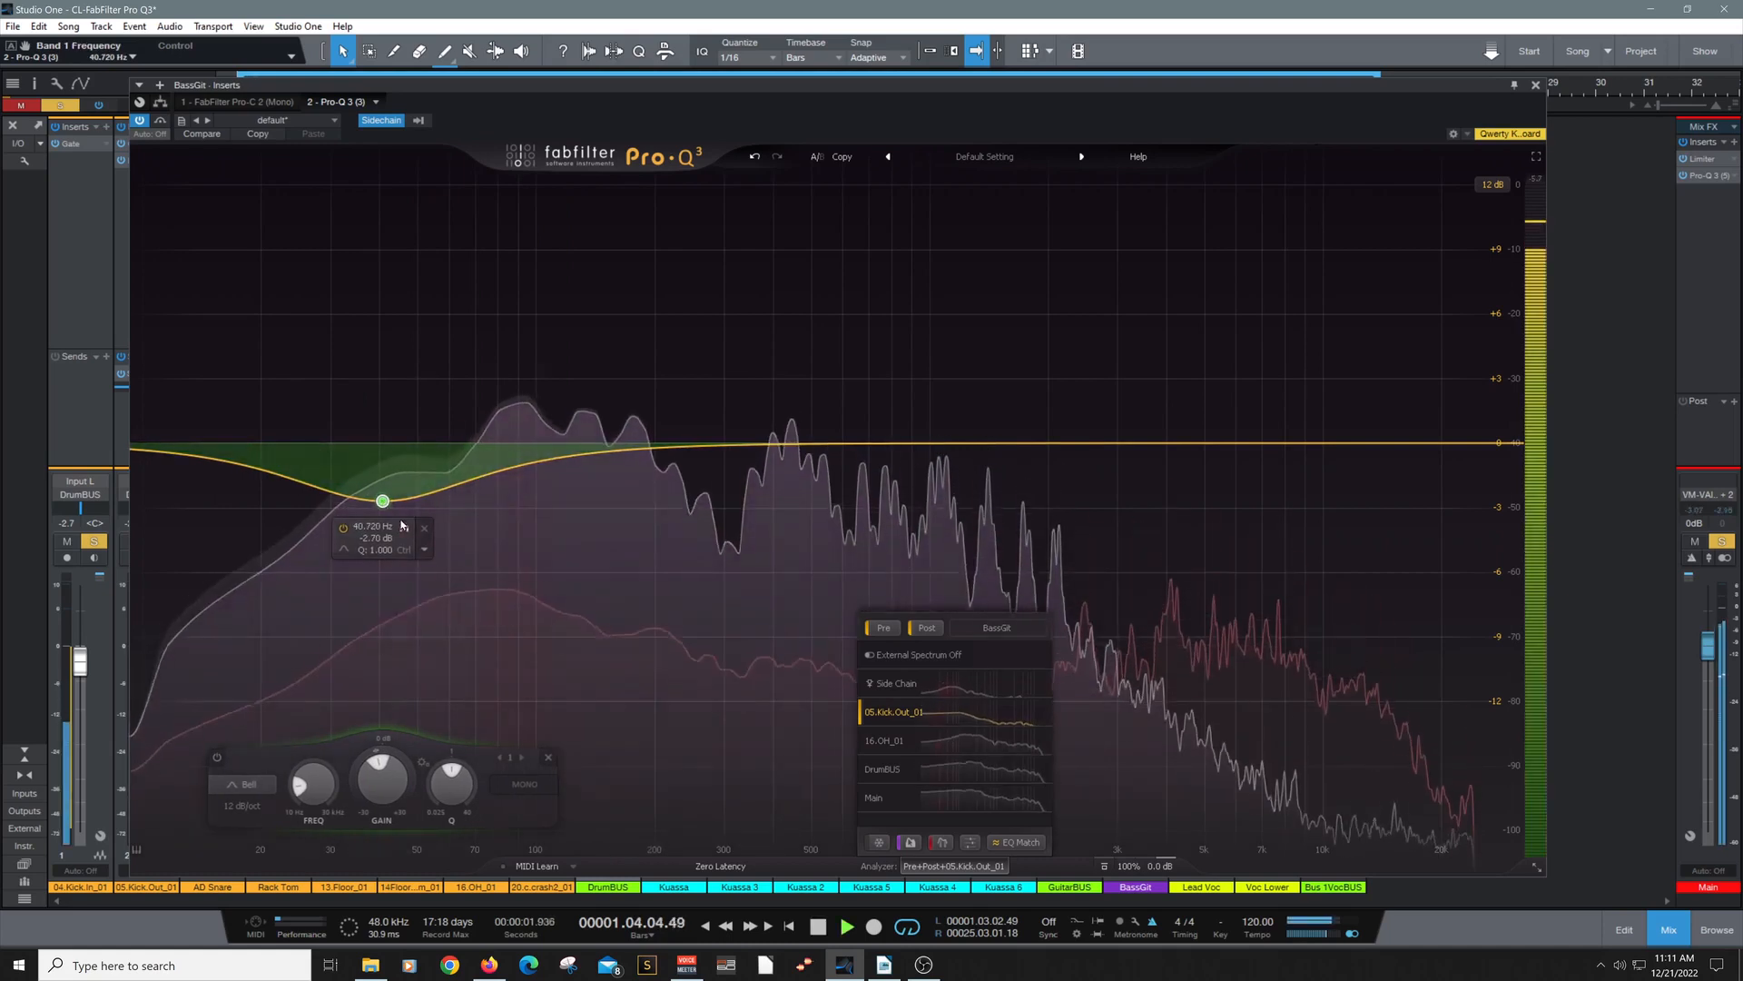
left_click_drag(384, 500, 426, 488)
left_click_drag(434, 490, 443, 490)
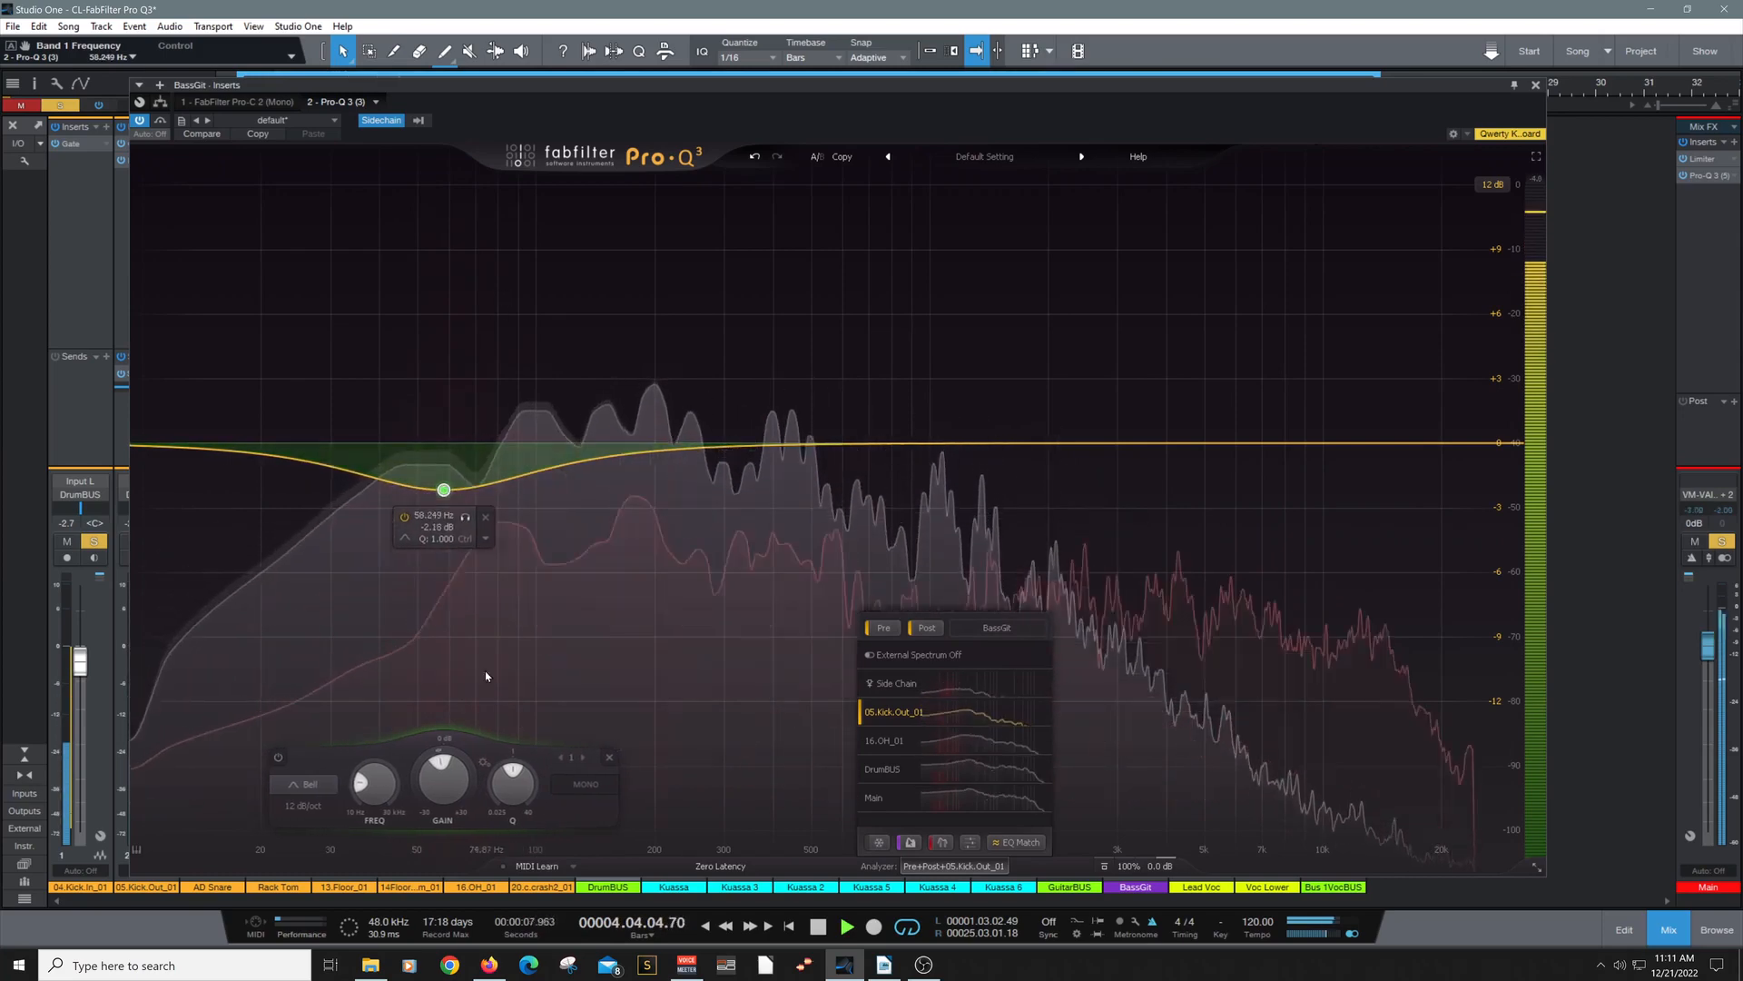
- Stop playback, give the bass bell band a downward dynamic range and set its Q to about 1.666
key("space")
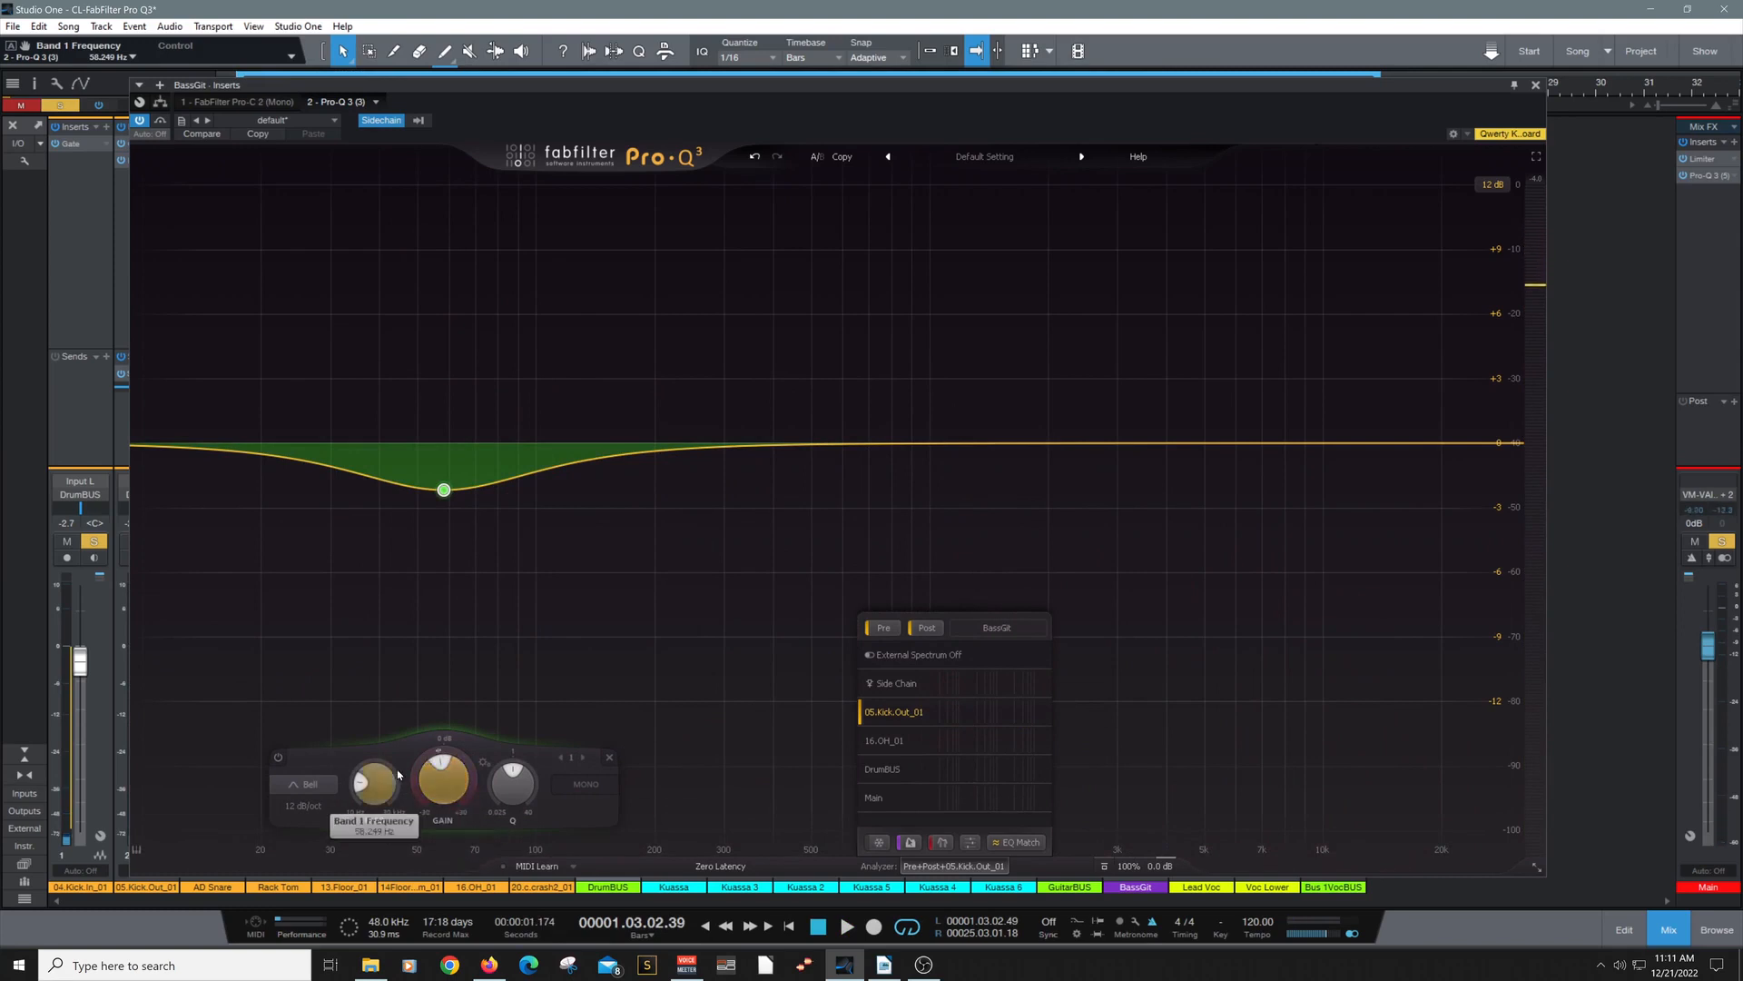
mouse_move(468, 763)
left_mouse_down()
mouse_move(471, 803)
mouse_move(459, 699)
mouse_move(430, 799)
mouse_move(501, 806)
mouse_move(498, 773)
left_mouse_up()
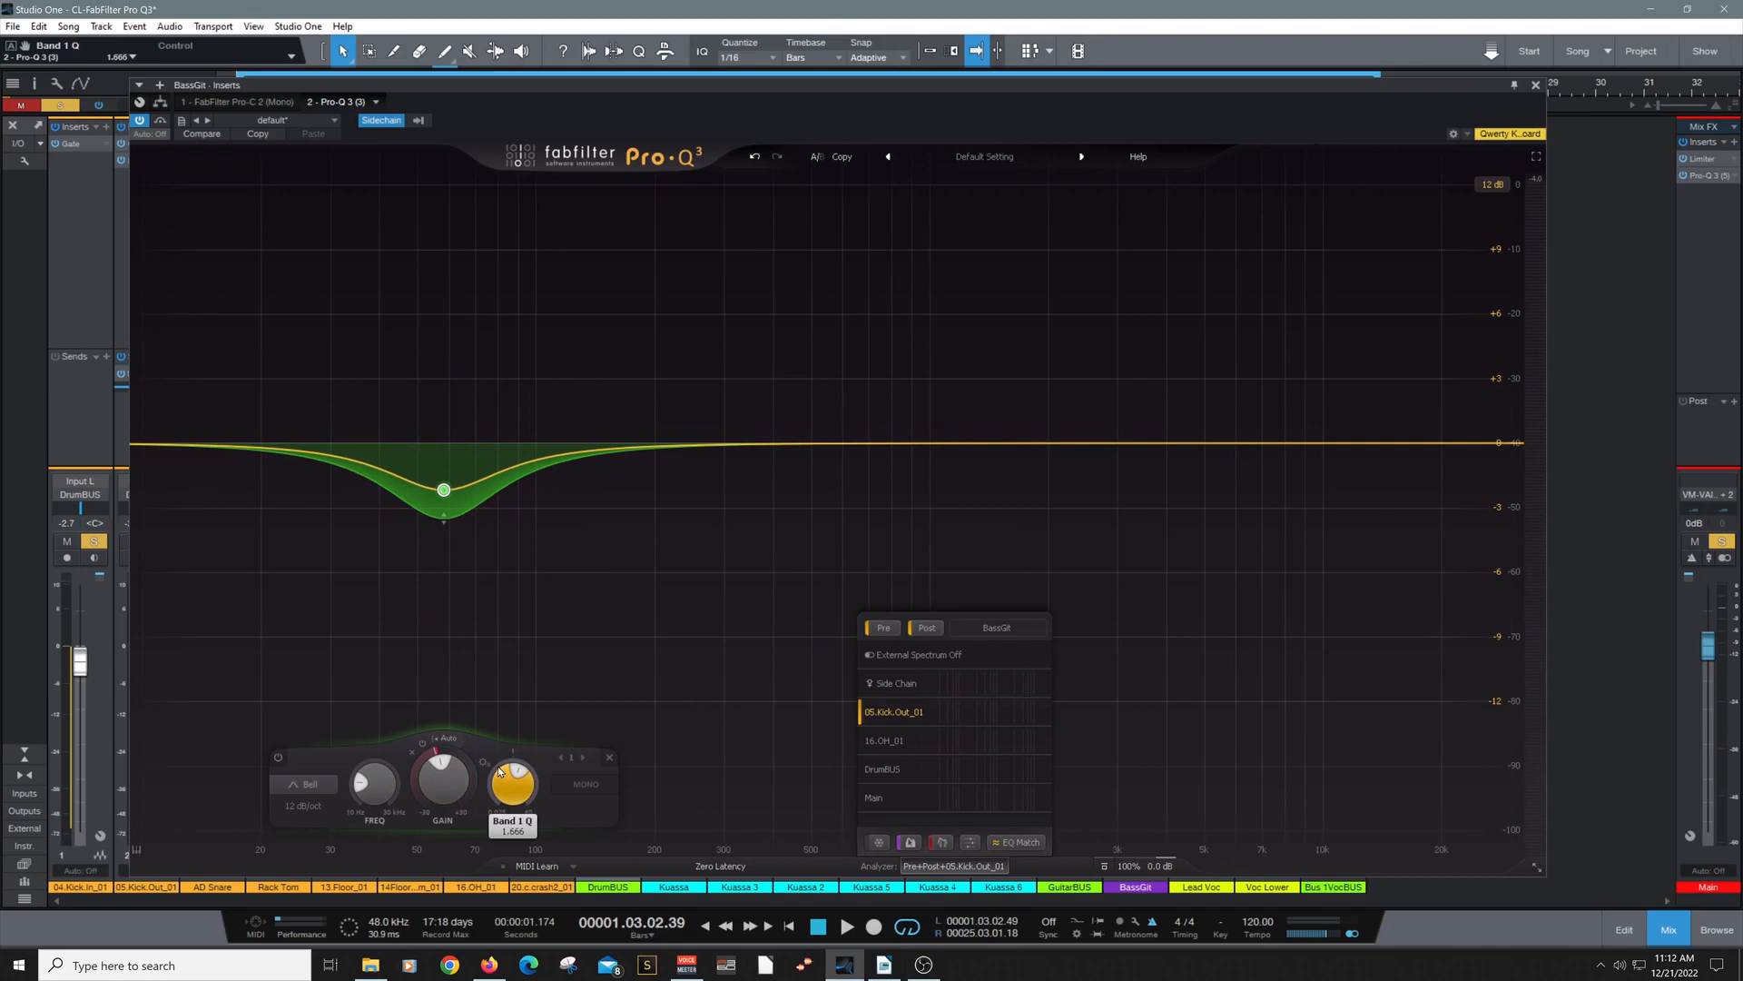
mouse_move(447, 535)
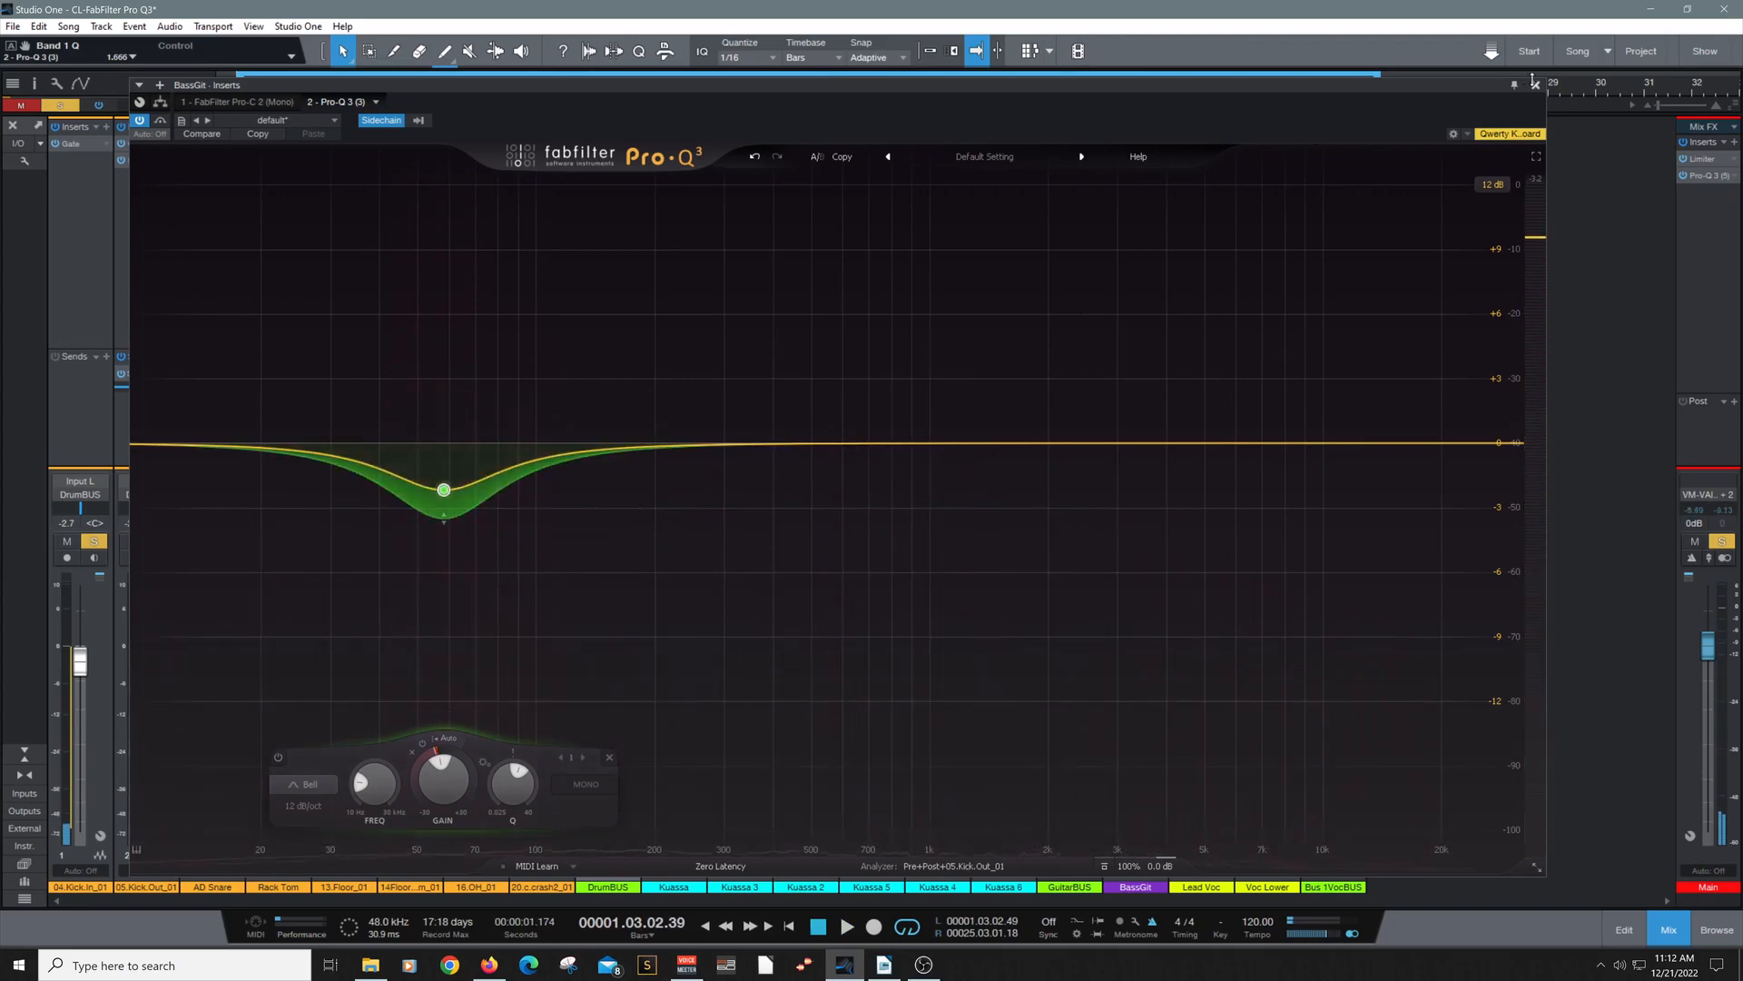
- Close the bass channel's EQ and open the Pro-Q 3 insert on the DrumBUS channel
left_click(1536, 85)
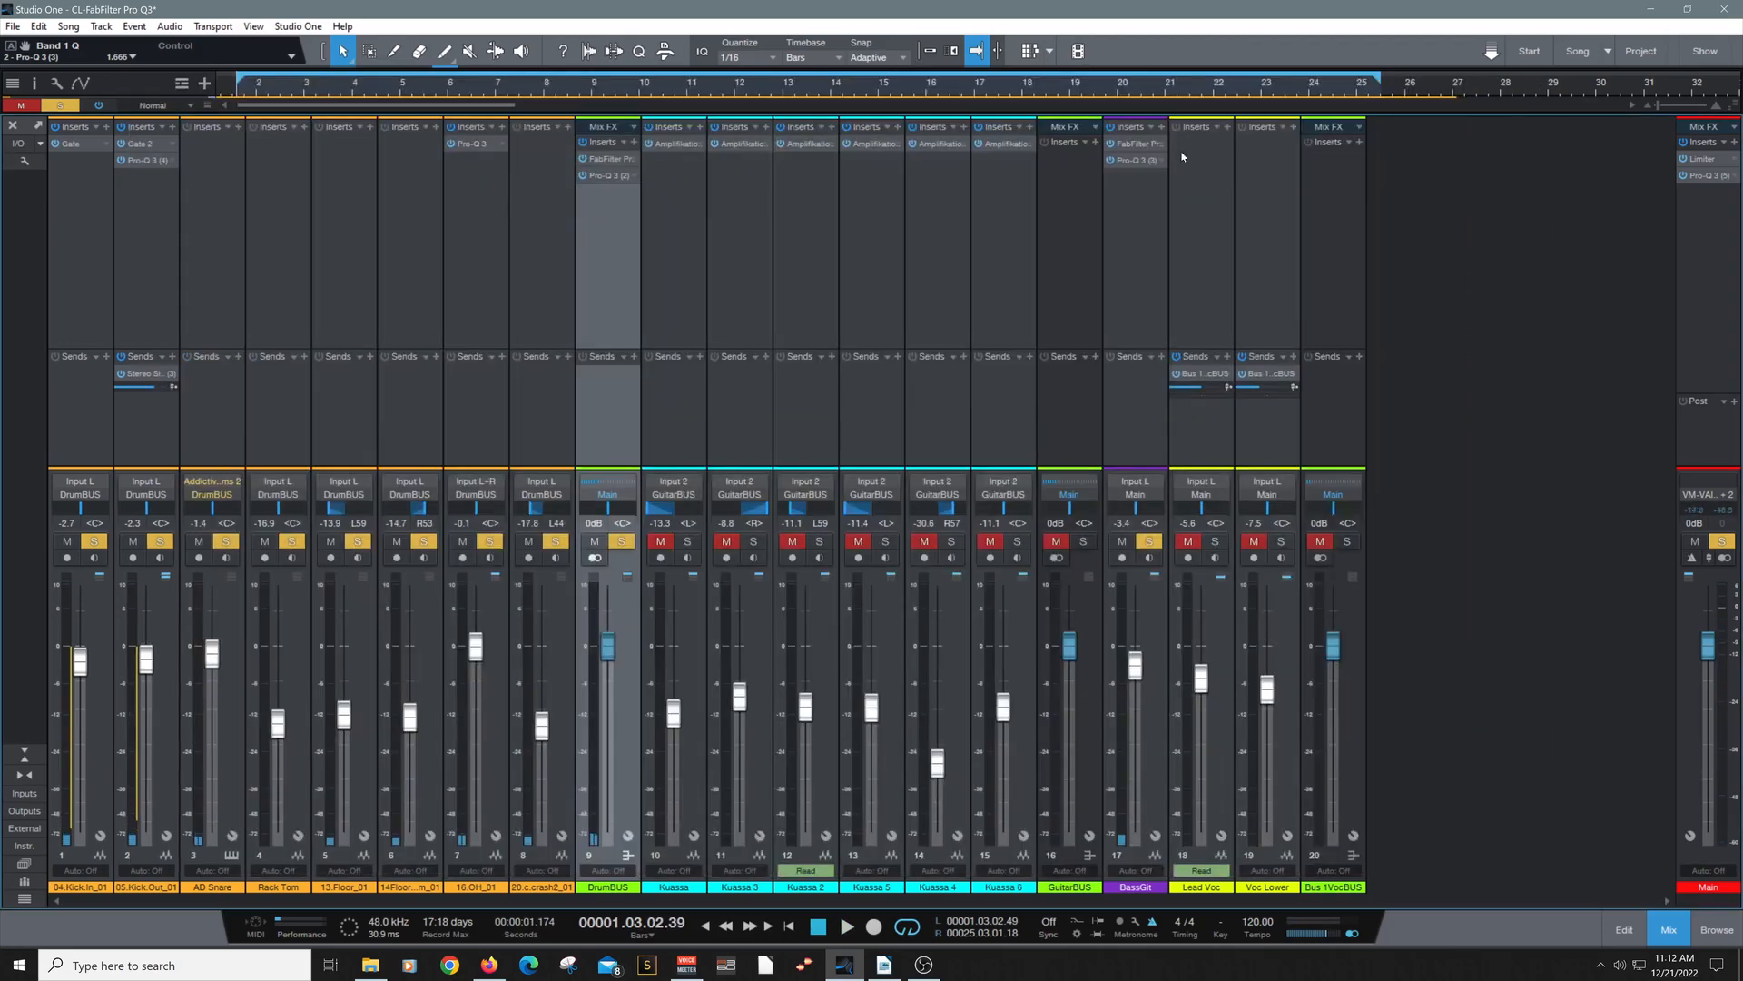
left_click(606, 177)
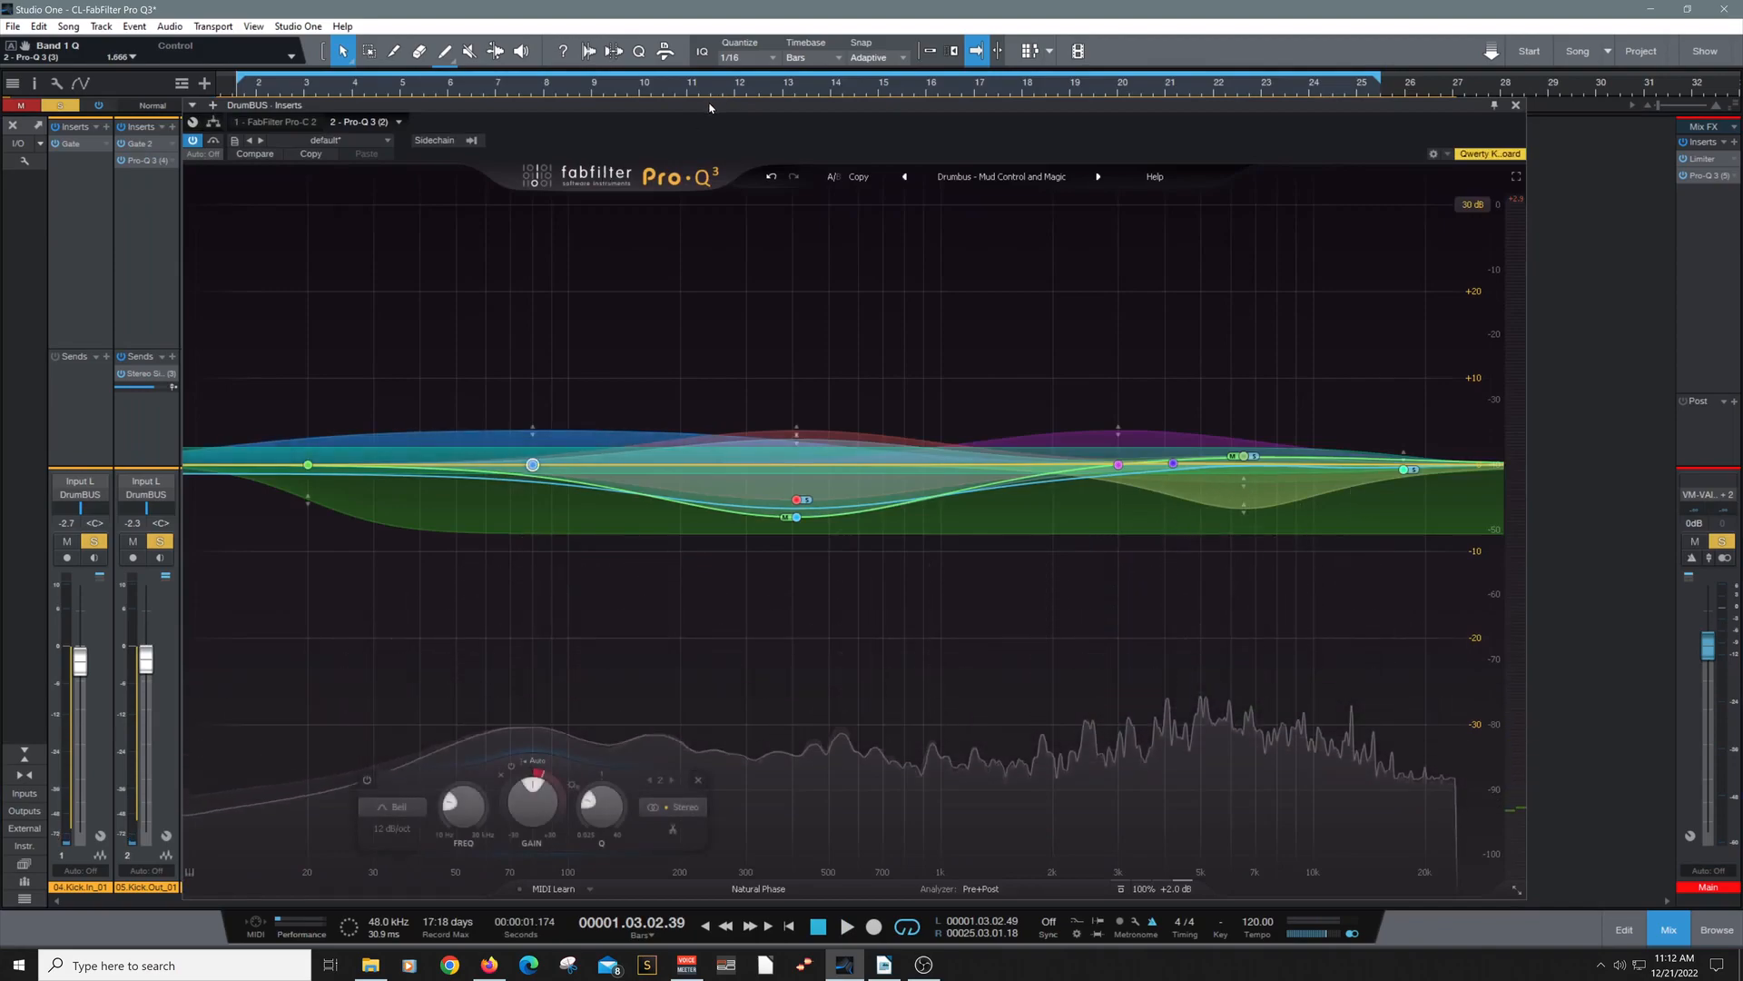